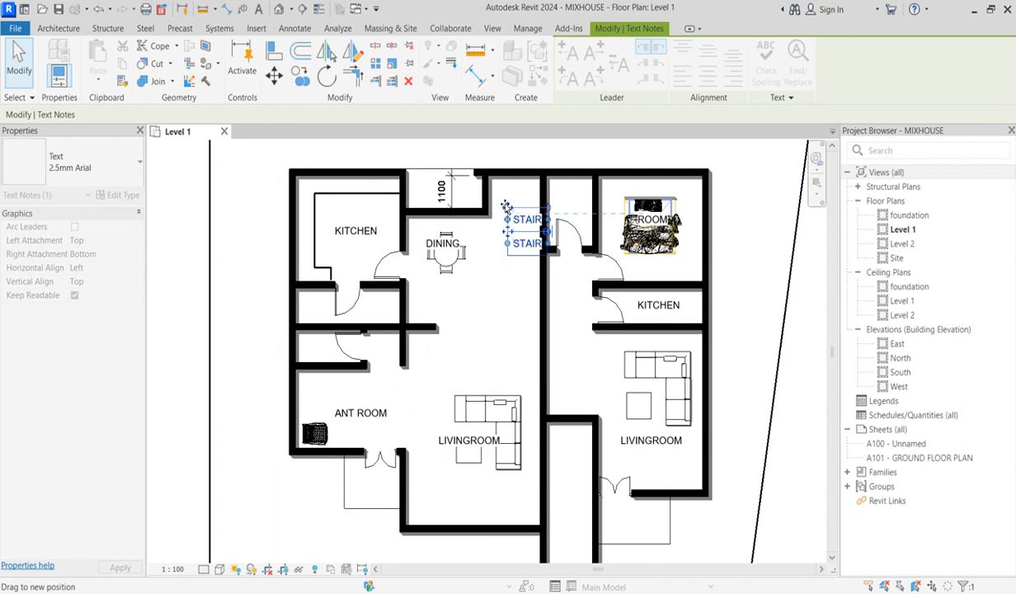
Examine the Level 1 floor plan around the stair area and check the Level 2 floor plan.
click(503, 276)
scroll(503, 330, down, 2)
scroll(520, 474, up, 2)
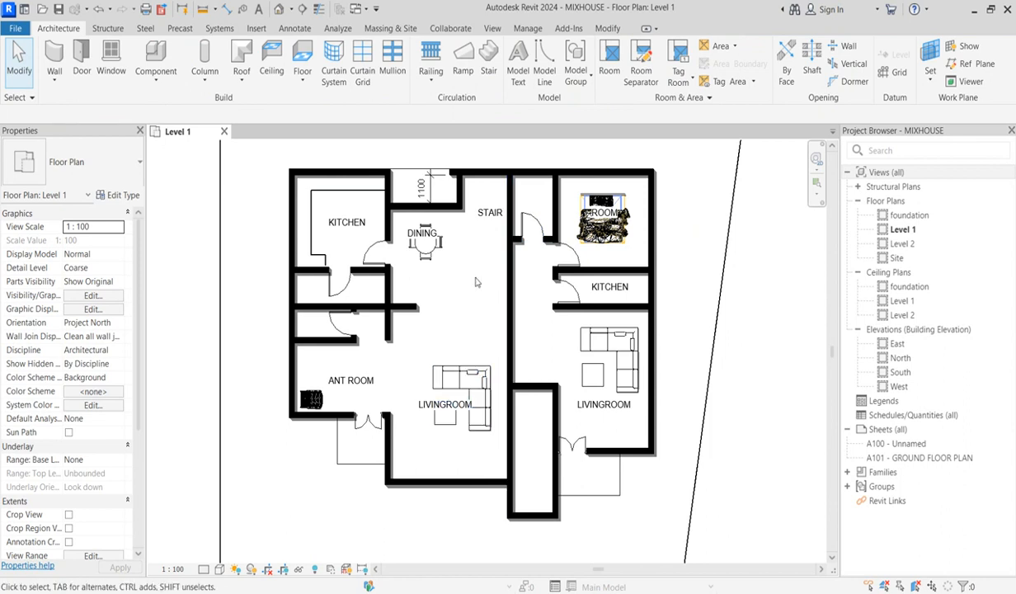
scroll(490, 206, up, 2)
scroll(437, 297, down, 2)
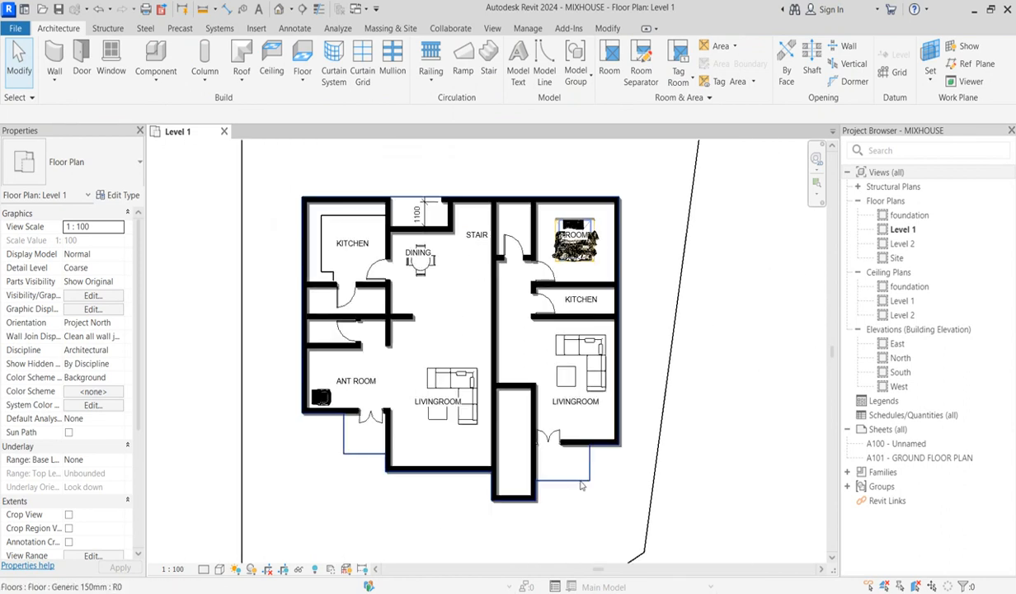
double_click(901, 244)
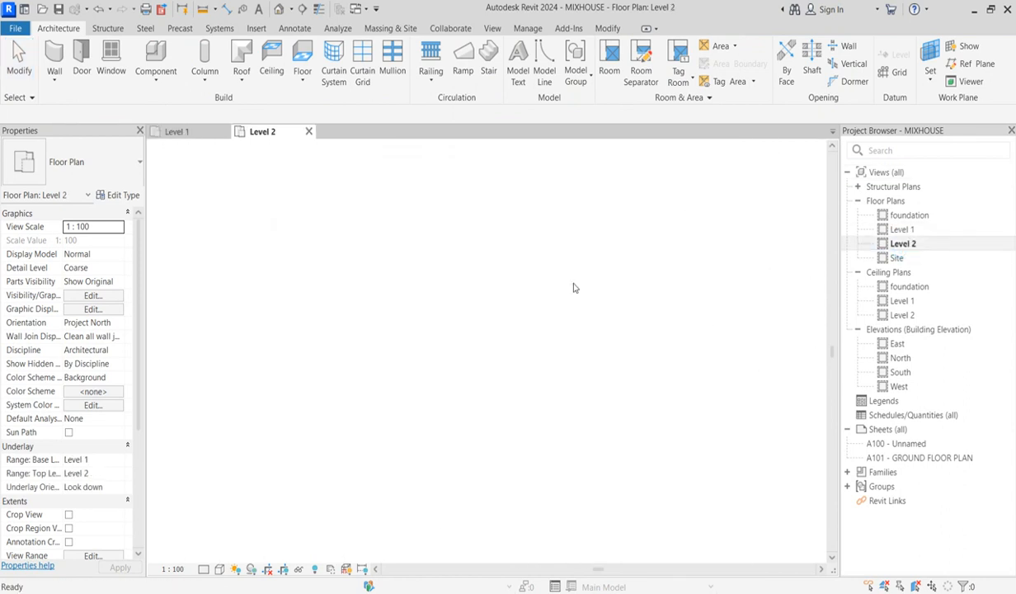
double_click(901, 230)
scroll(470, 207, up, 2)
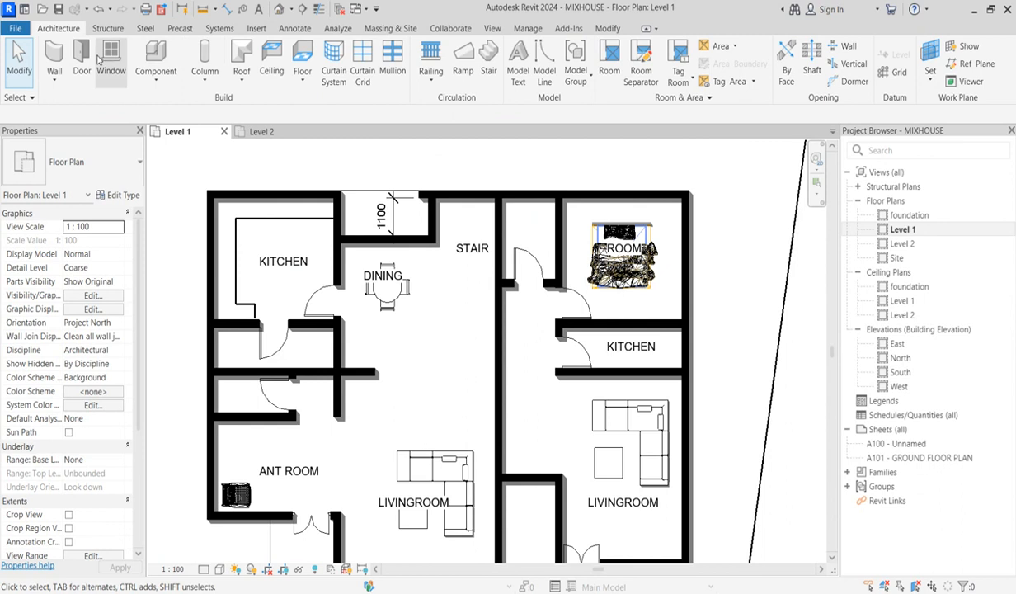
Start a stair with a sketched run and draw a rectangular boundary about 1875 by 3562 mm in the stair space.
click(103, 28)
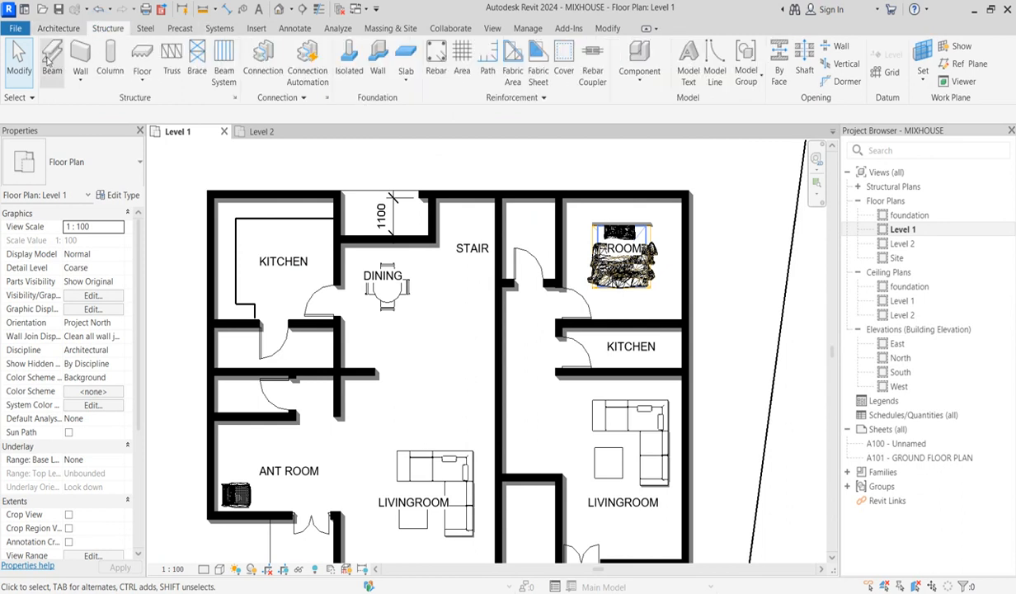
click(58, 28)
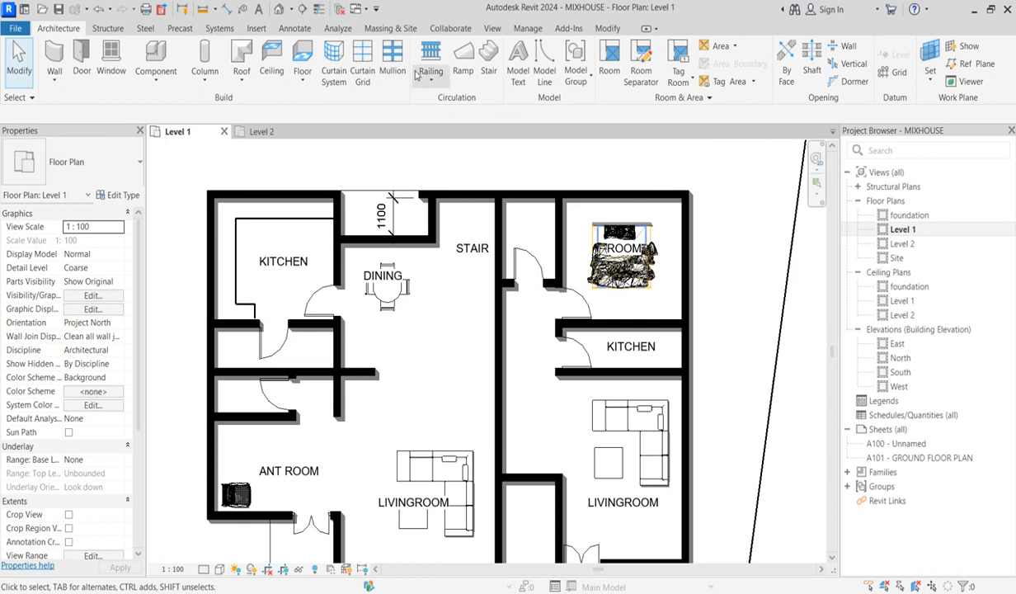
click(486, 68)
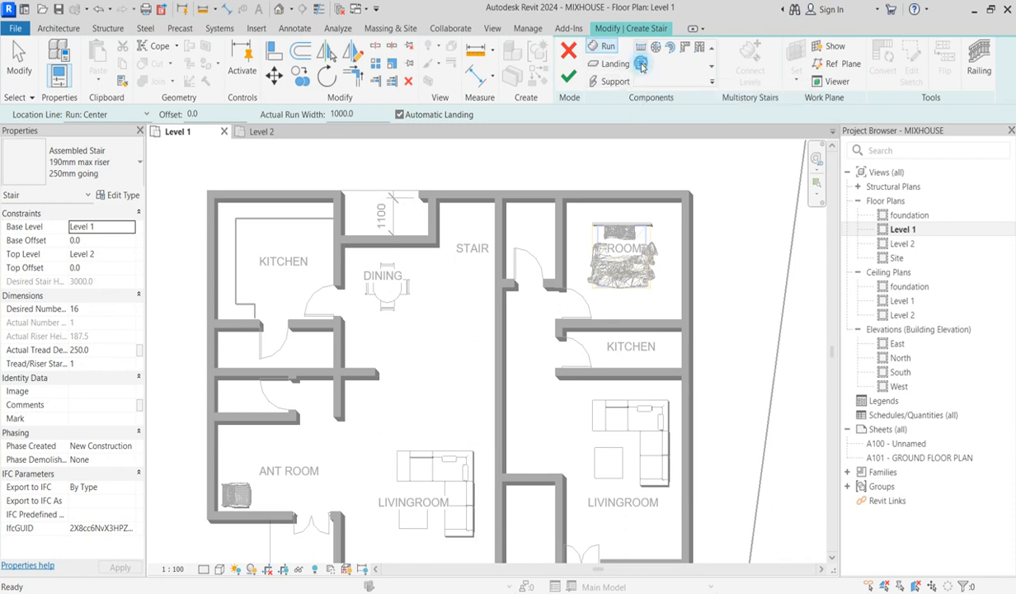
click(641, 64)
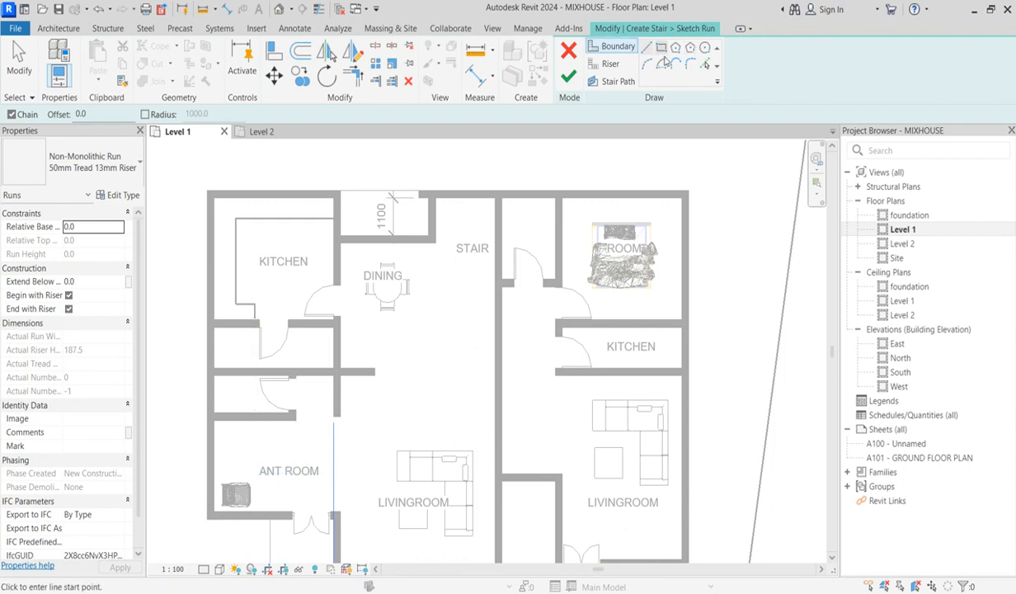
click(661, 48)
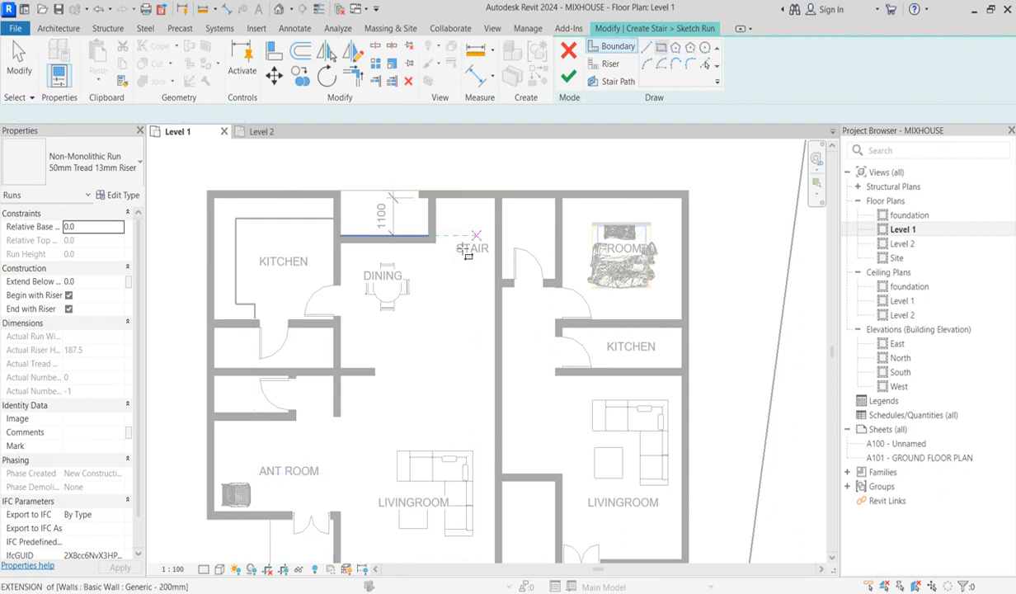
click(436, 202)
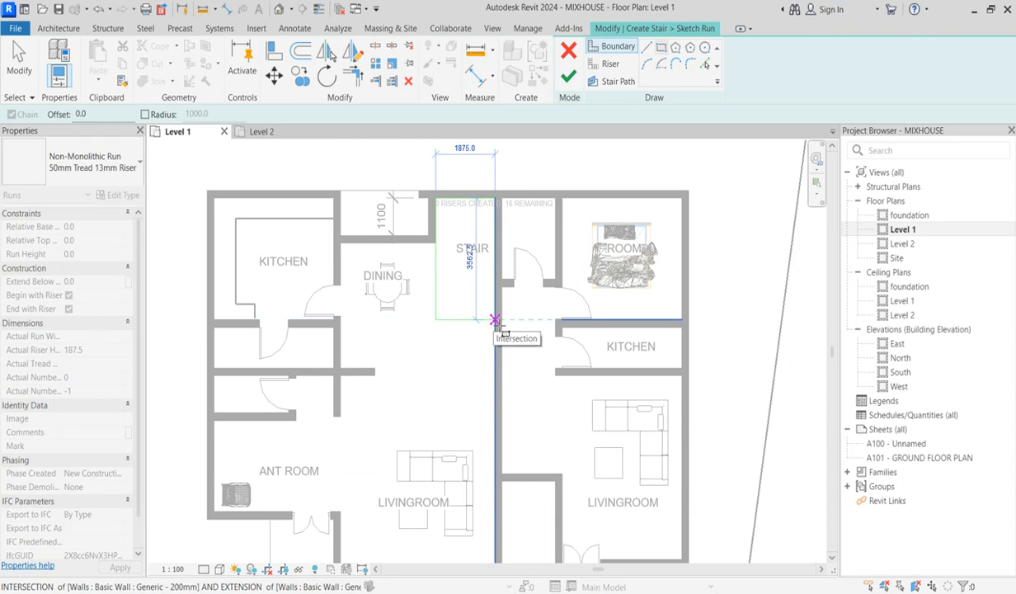
click(494, 319)
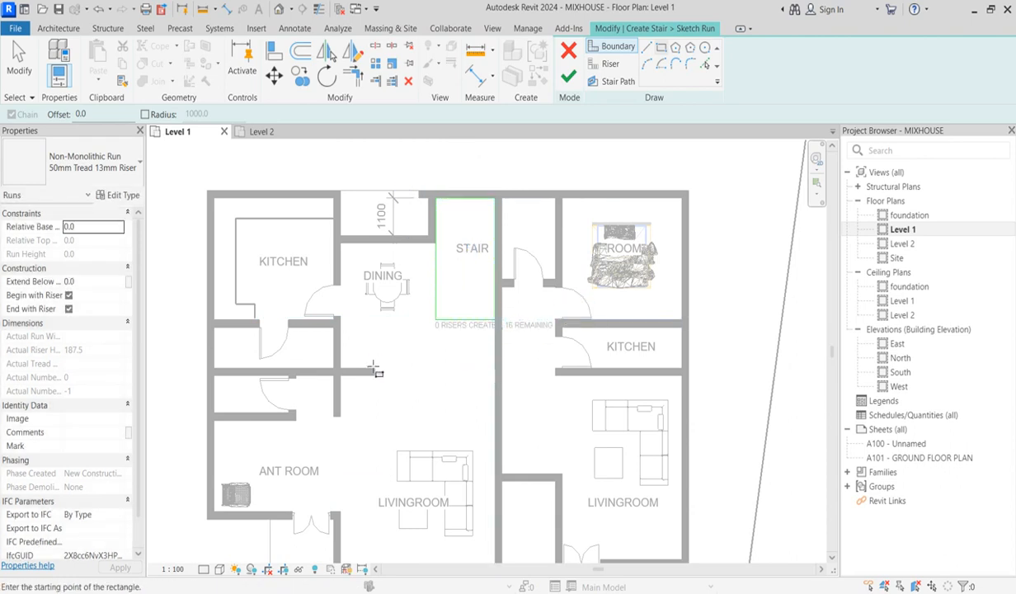
Delete the boundary rectangle's lower edge so the stair run sketch is open towards the dining area.
scroll(431, 318, up, 1)
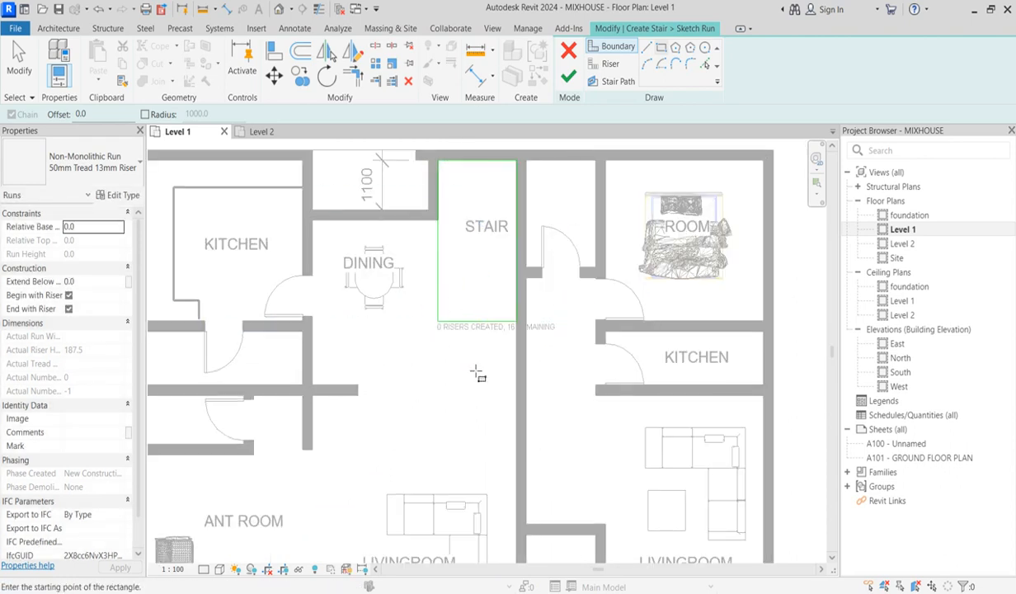
key(Escape)
key(Escape)
click(482, 327)
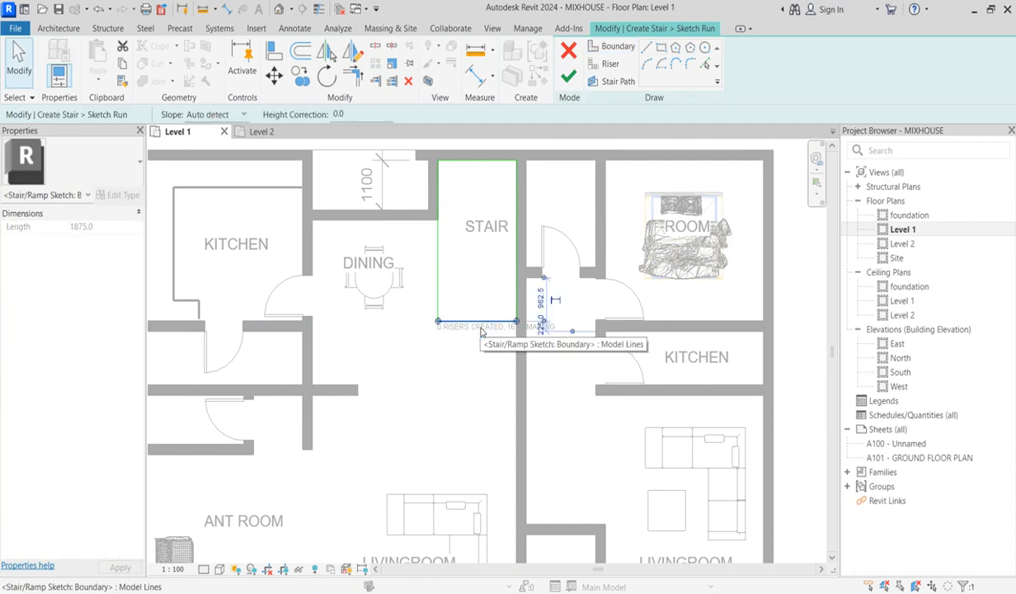
key(Delete)
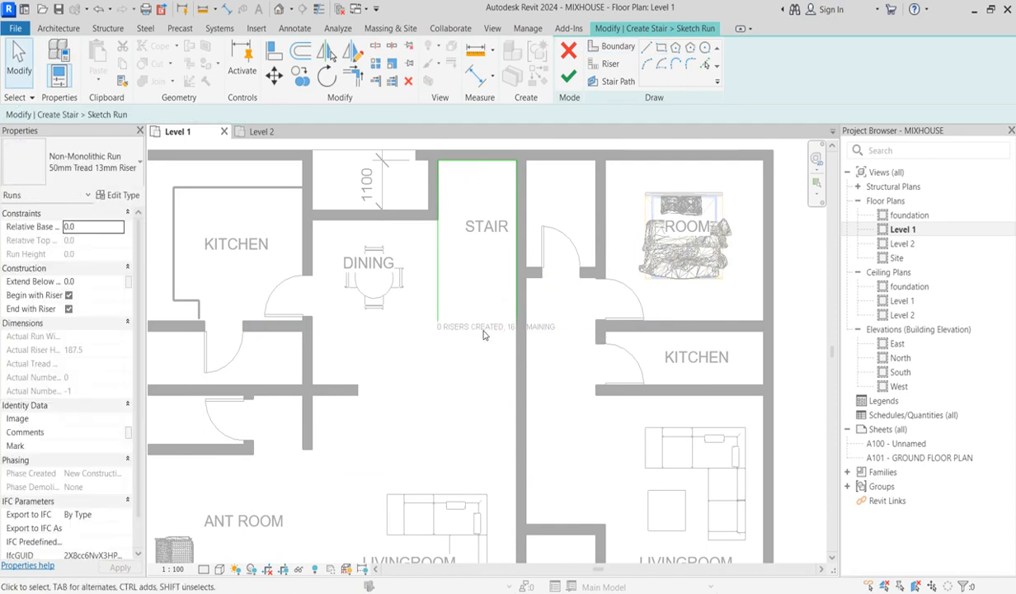
Draw a vertical riser line down the middle of the stair boundary, starting from its upper edge.
click(605, 65)
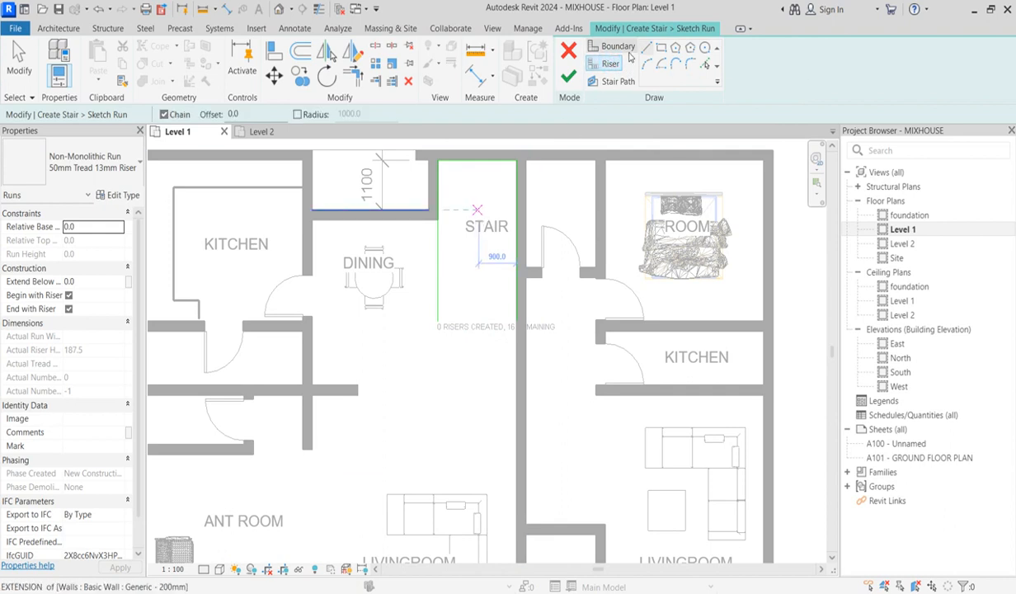
click(478, 160)
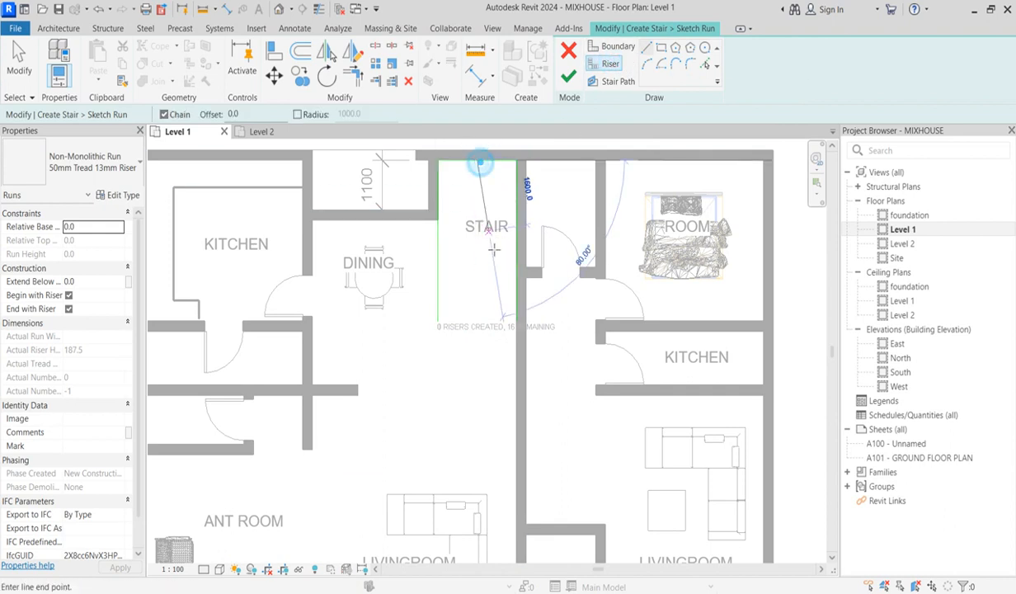
click(478, 315)
scroll(480, 153, up, 2)
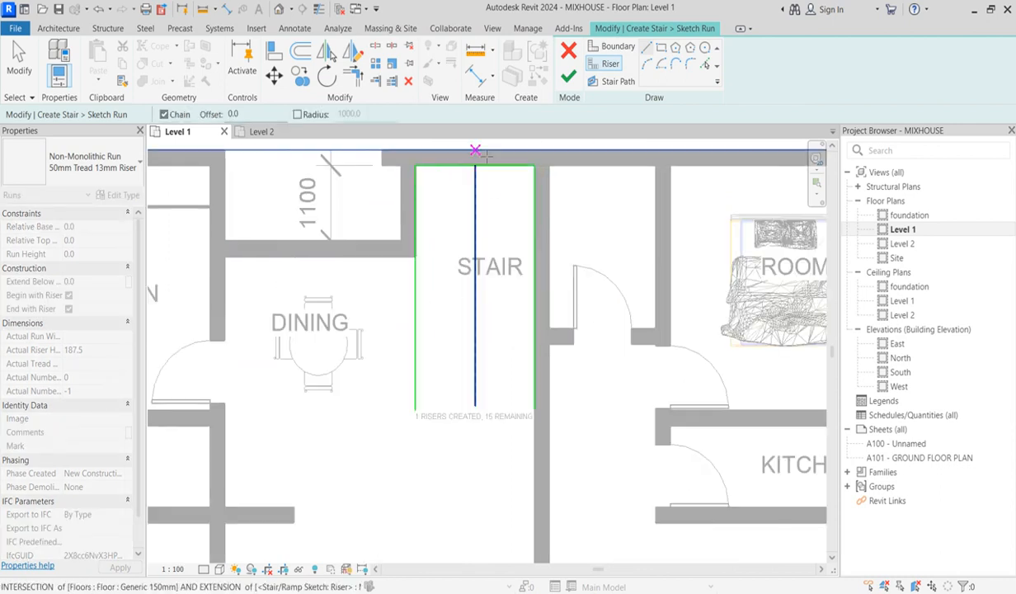
click(415, 170)
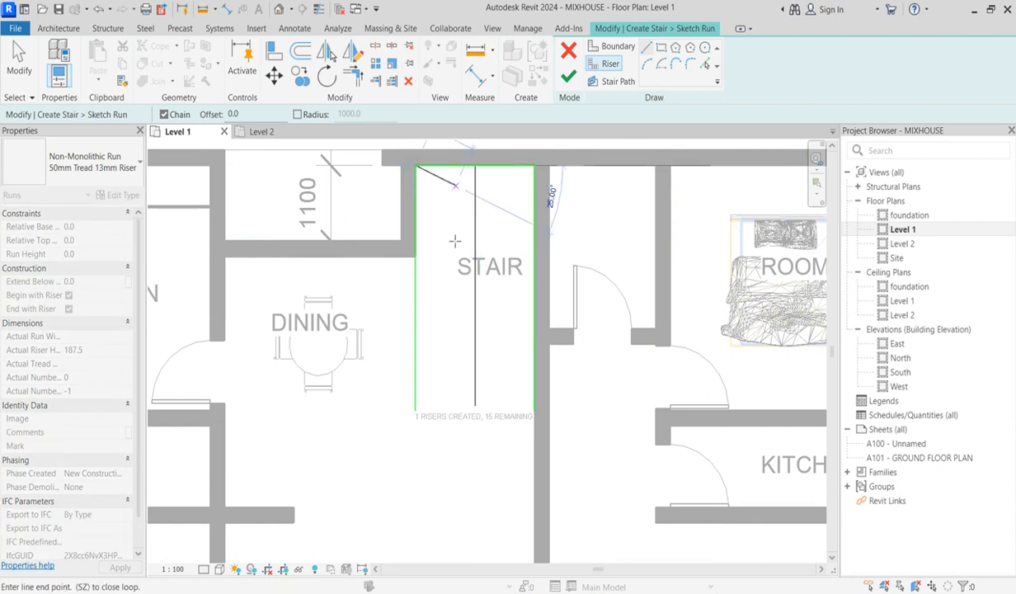
scroll(453, 231, down, 2)
key(Escape)
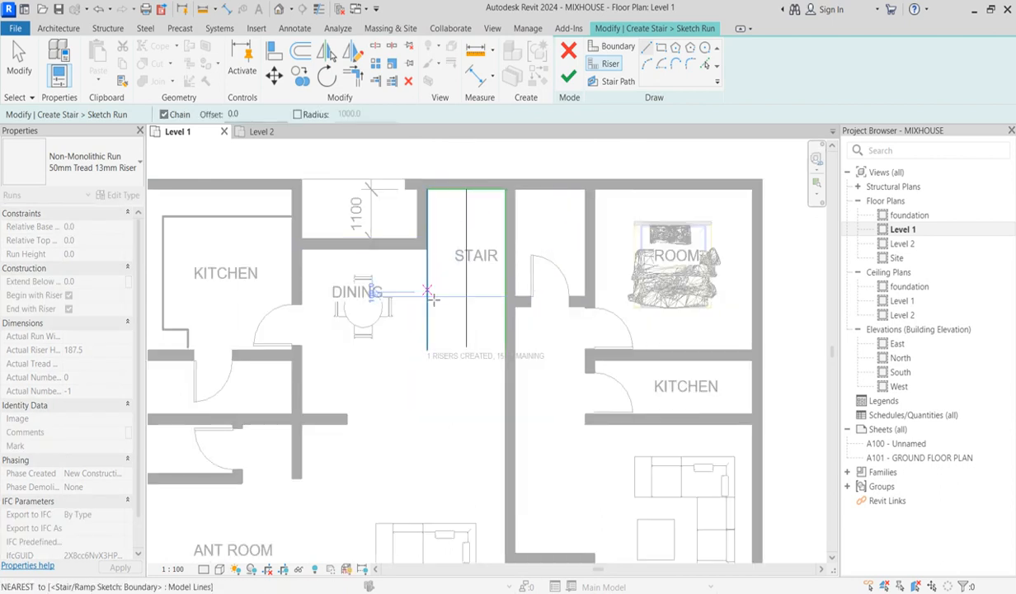
click(467, 297)
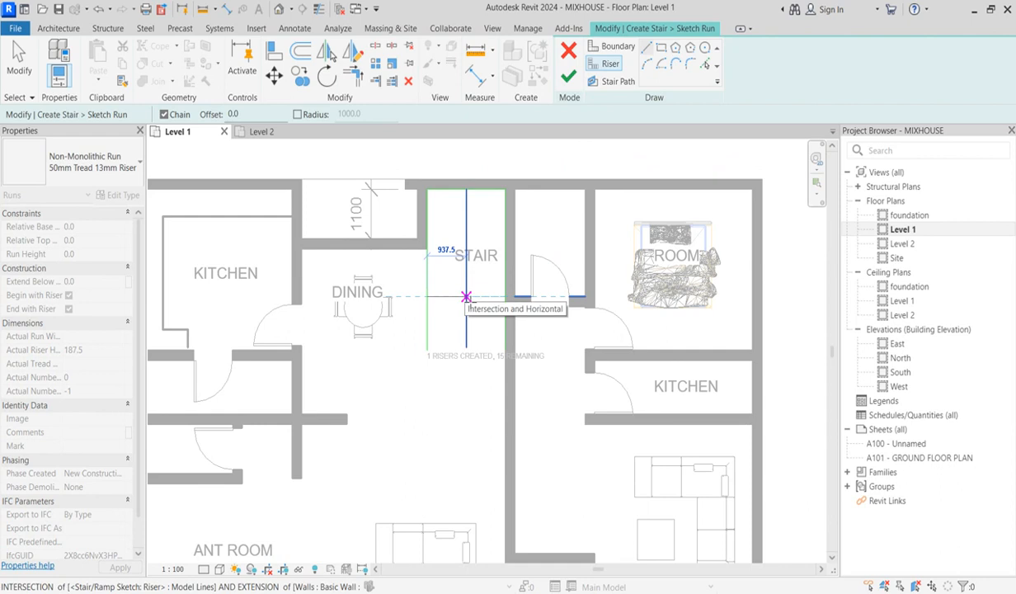
key(Escape)
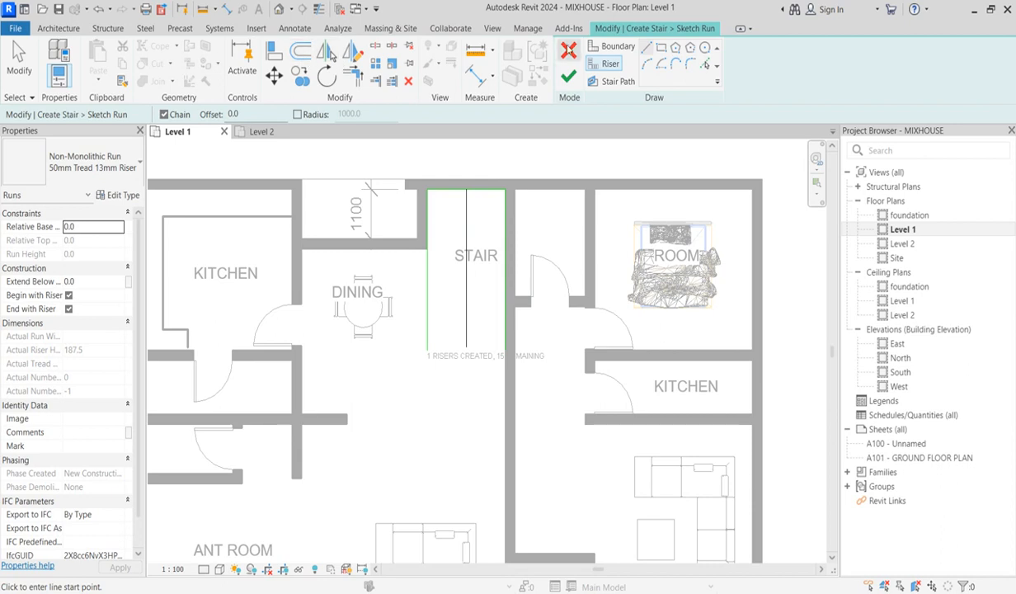
Offset the central riser line by 20 mm to both sides, keeping the original.
click(615, 48)
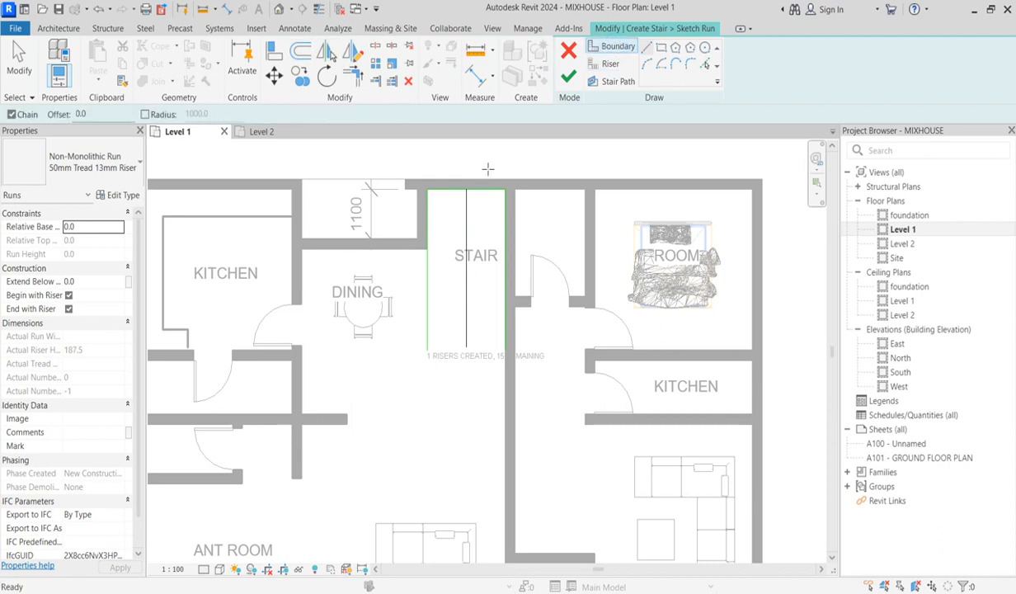
click(303, 55)
scroll(482, 235, up, 3)
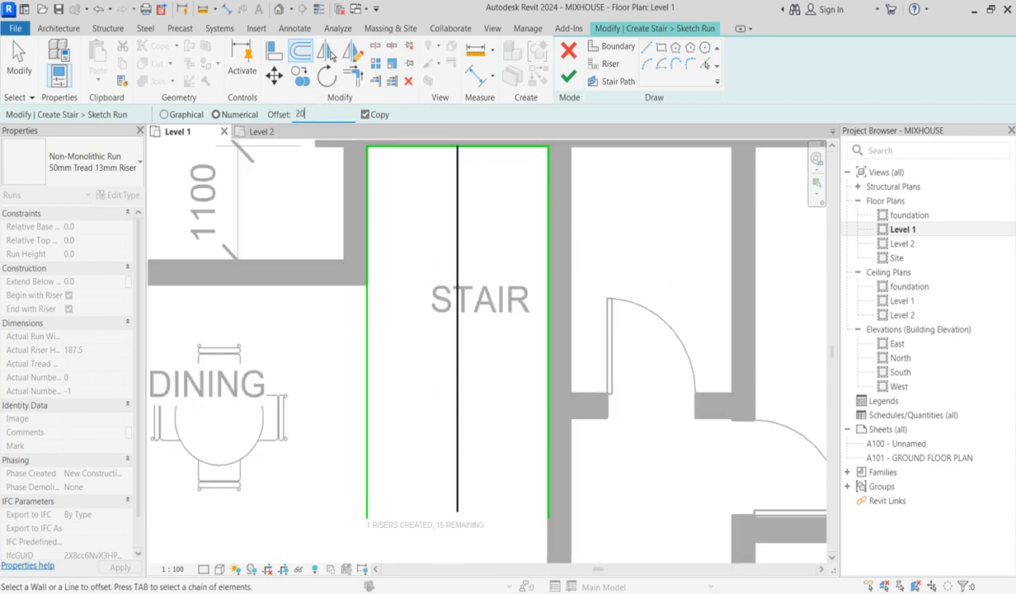
click(458, 237)
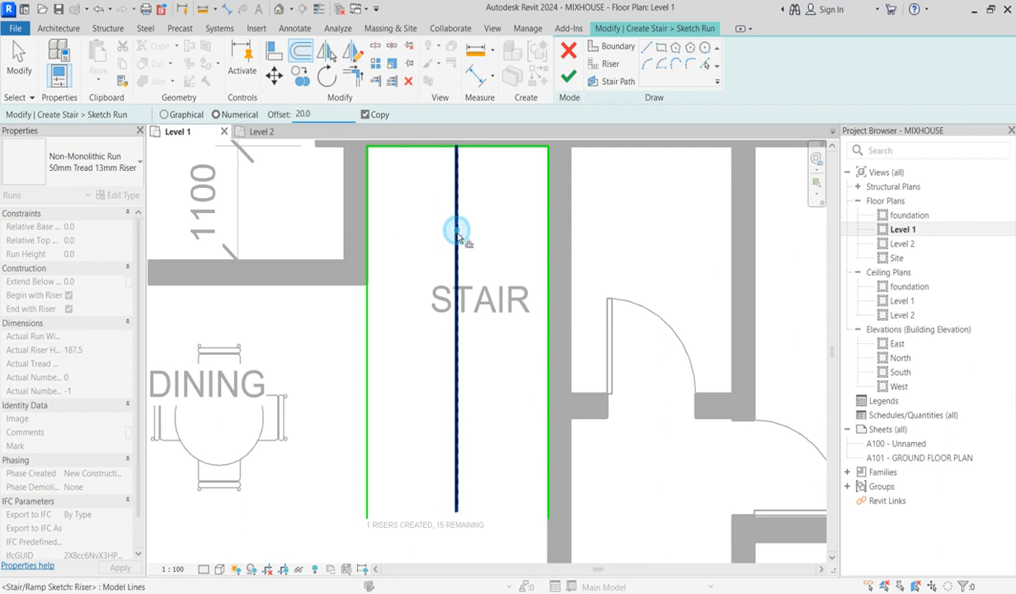
scroll(464, 238, up, 2)
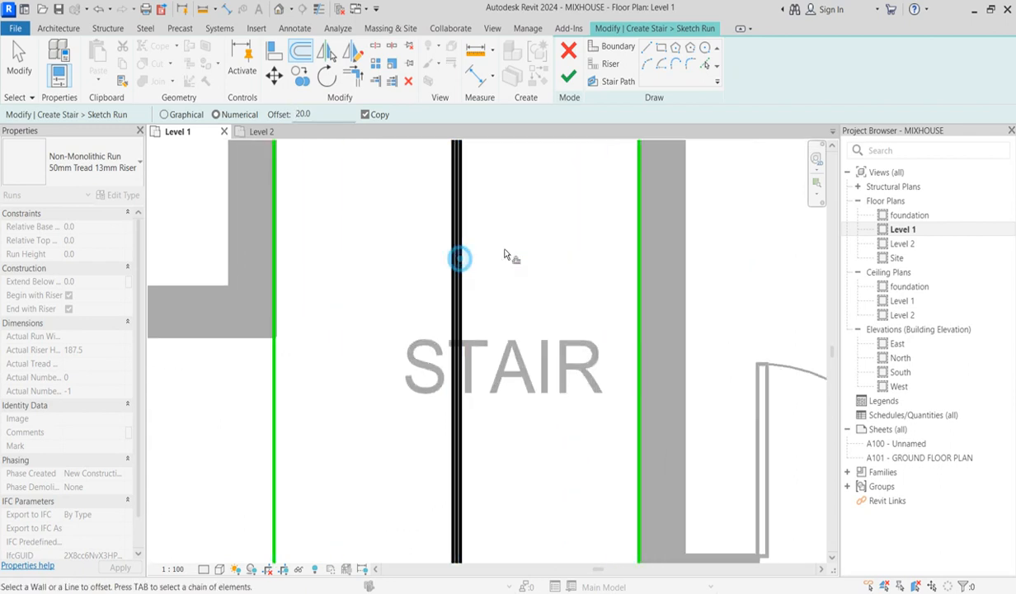
scroll(463, 262, down, 2)
key(Escape)
Delete the original central riser line between its two offset copies.
scroll(475, 293, up, 2)
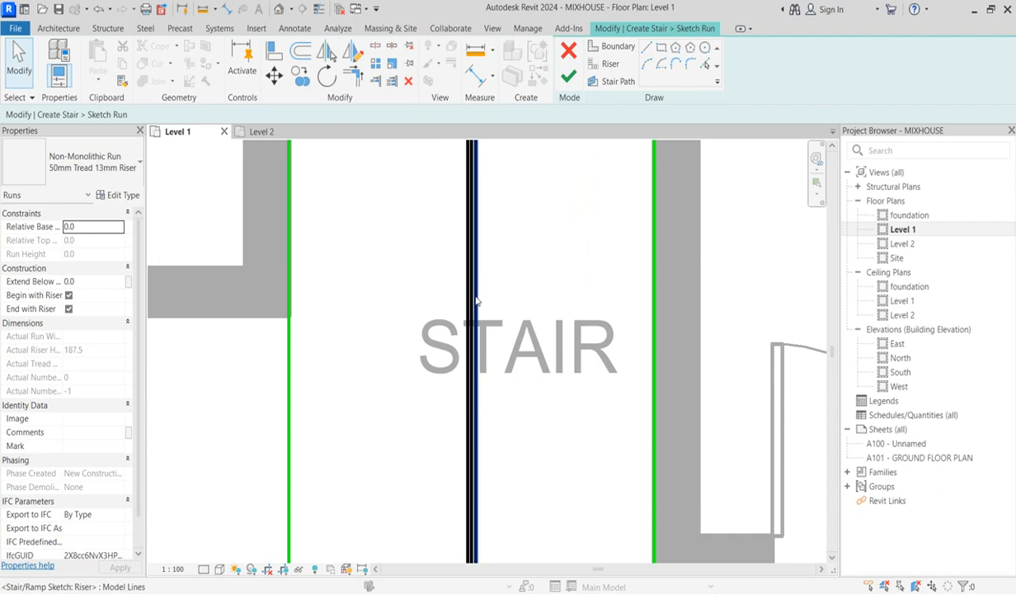
scroll(472, 312, up, 2)
scroll(472, 300, up, 2)
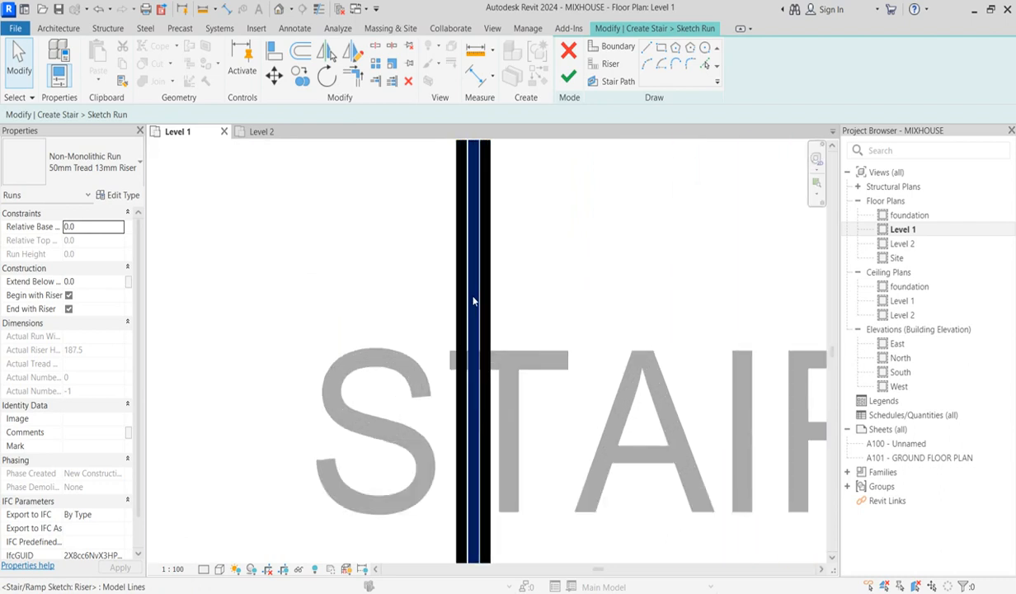
click(473, 296)
key(Delete)
scroll(473, 296, down, 1)
scroll(474, 299, down, 3)
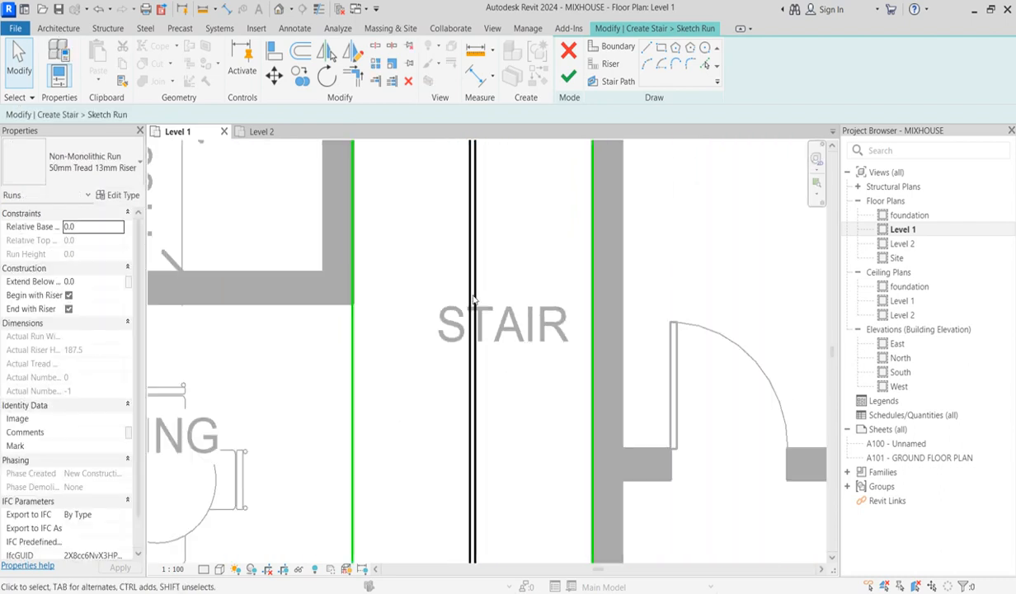
scroll(486, 262, down, 3)
scroll(470, 249, up, 2)
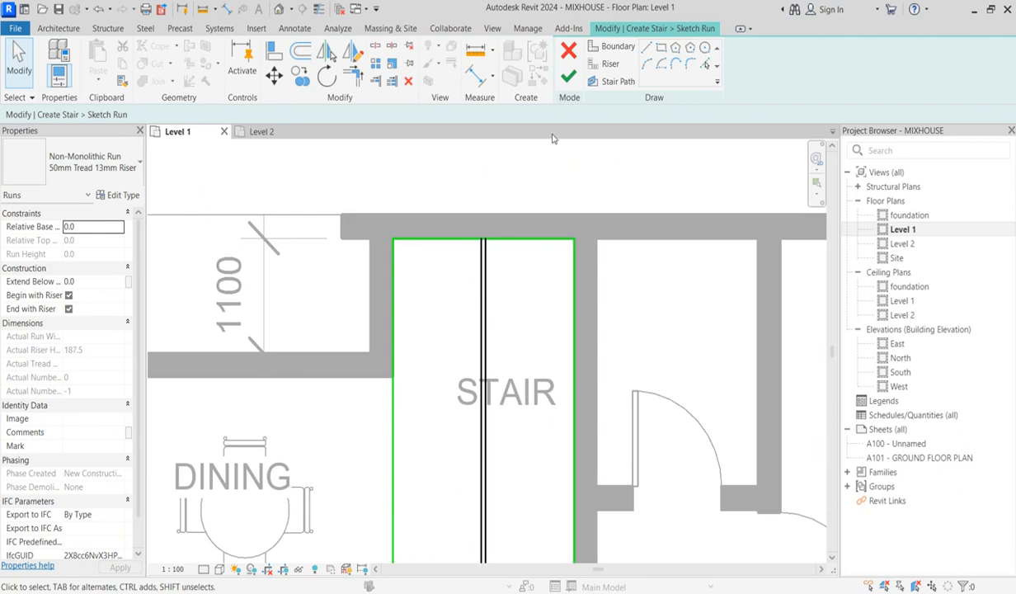
Draw a straight boundary line about 580 mm long over the left offset line, starting about 440 mm below the upper boundary edge.
click(612, 46)
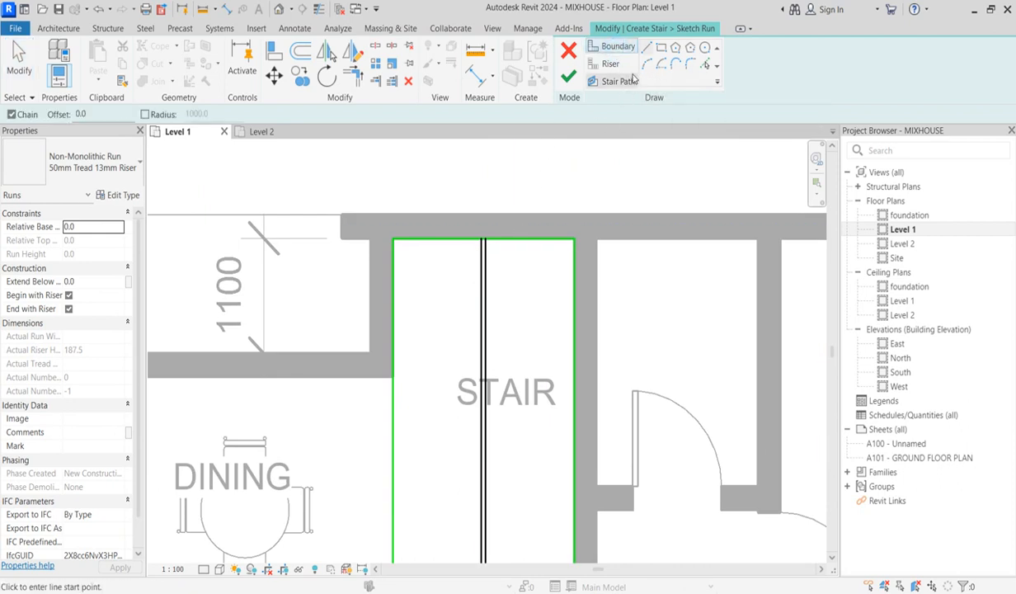
click(705, 65)
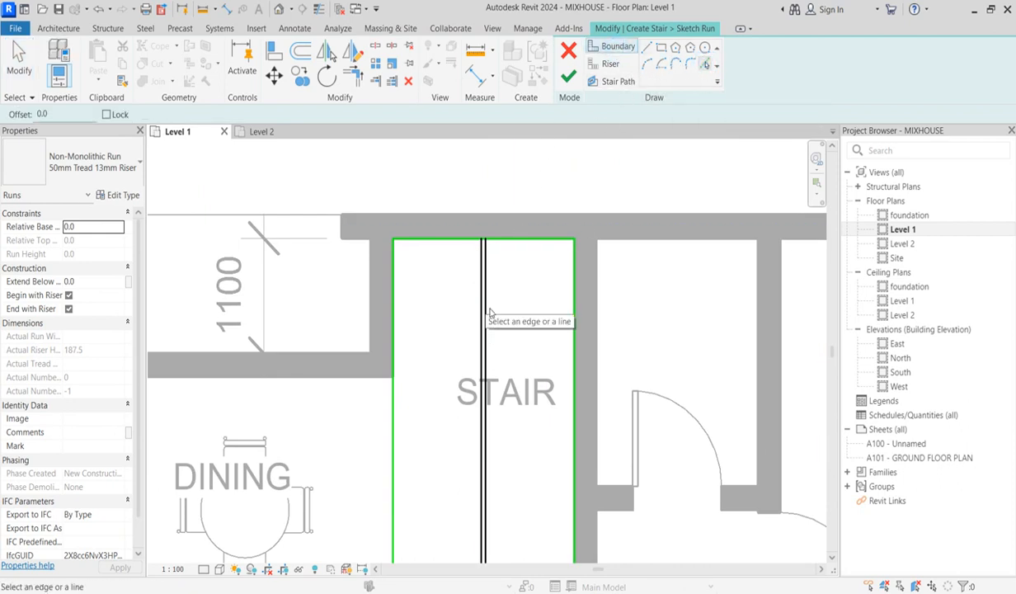
click(647, 48)
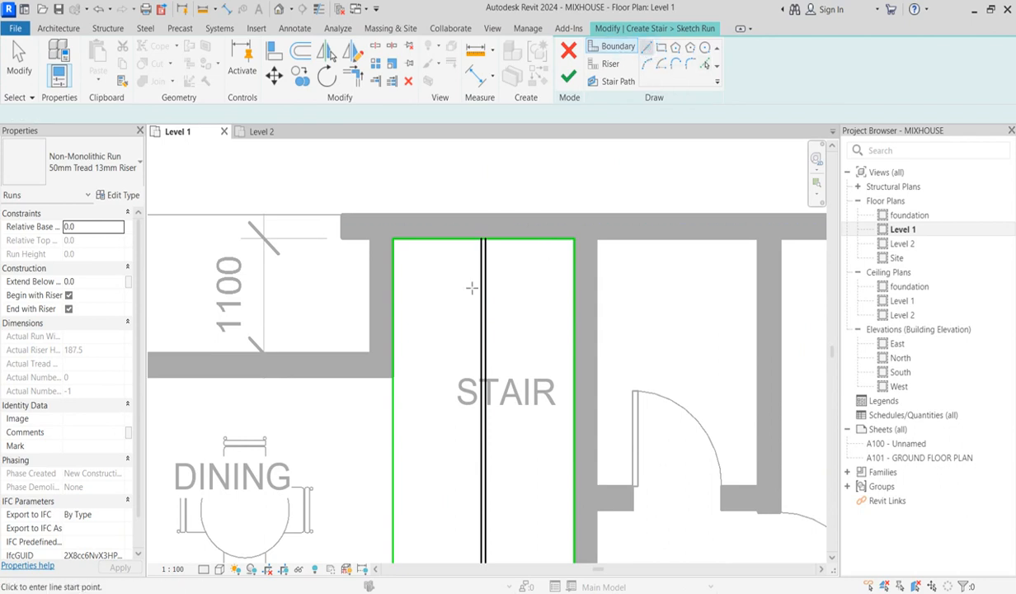
scroll(475, 273, up, 5)
click(496, 281)
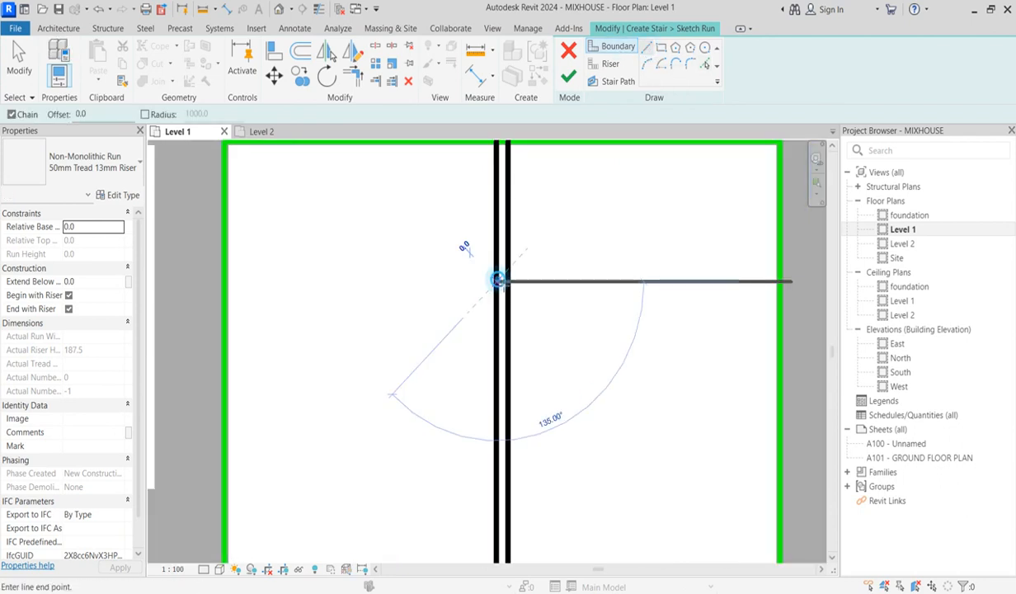
click(498, 470)
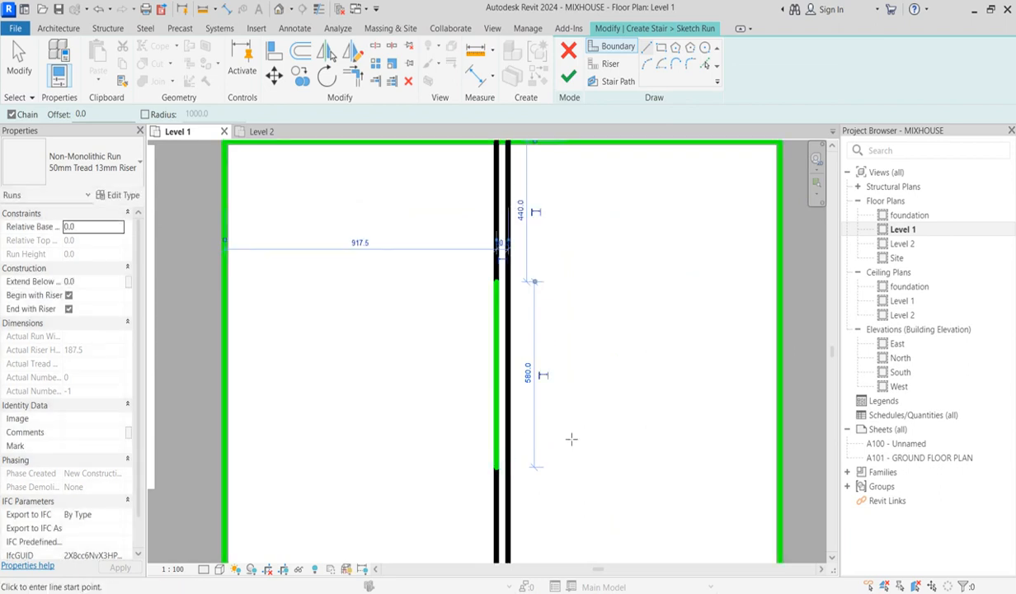
key(Escape)
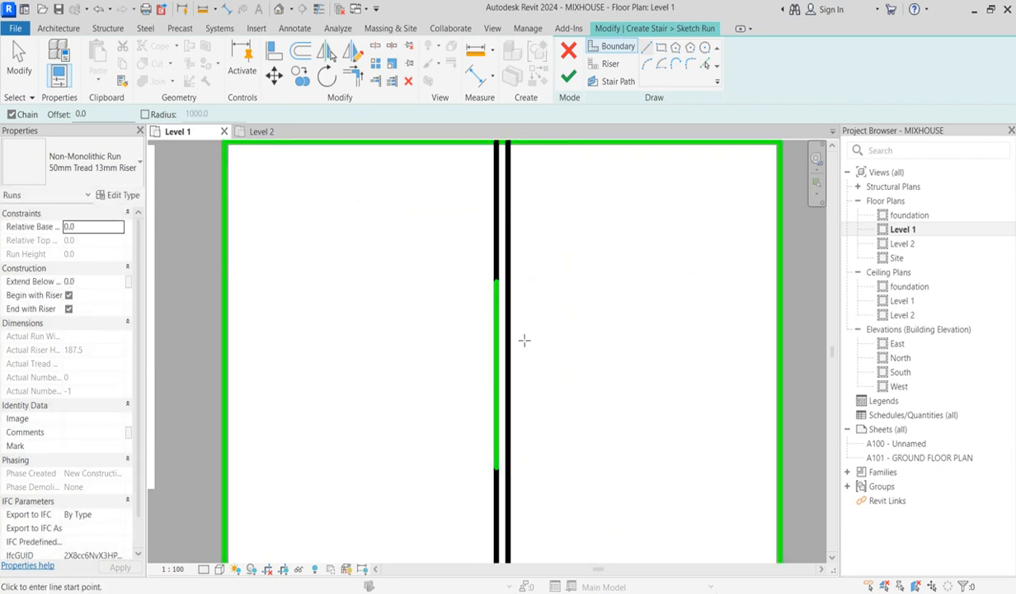
Draw a vertical boundary line about 580 mm long over the right offset riser line, level with the left boundary line.
click(508, 282)
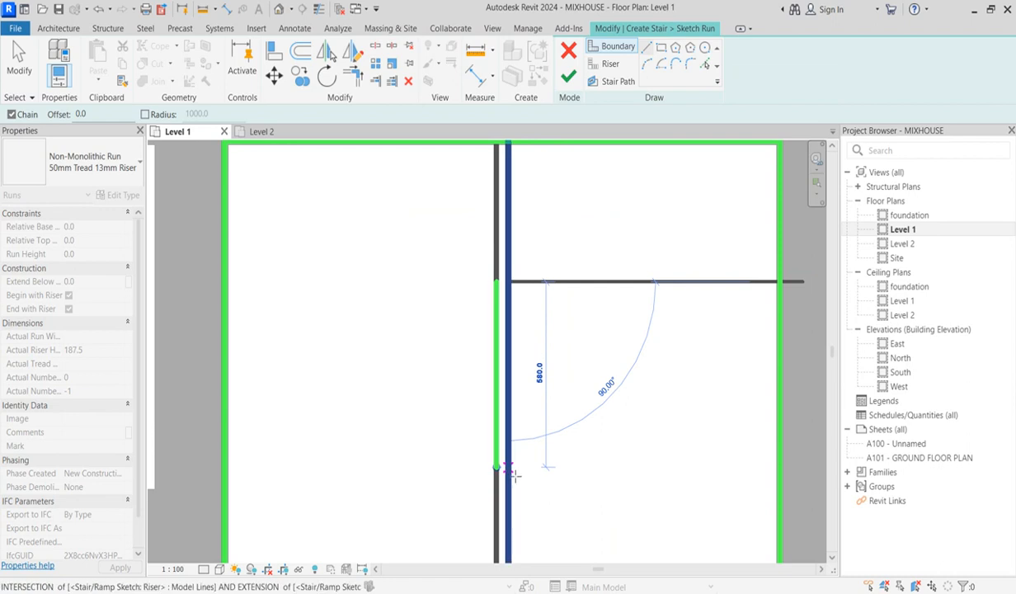
click(509, 470)
key(Escape)
key(Escape)
Delete the two offset vertical riser lines, keeping the short boundary lines drawn over them.
drag(552, 252, 441, 213)
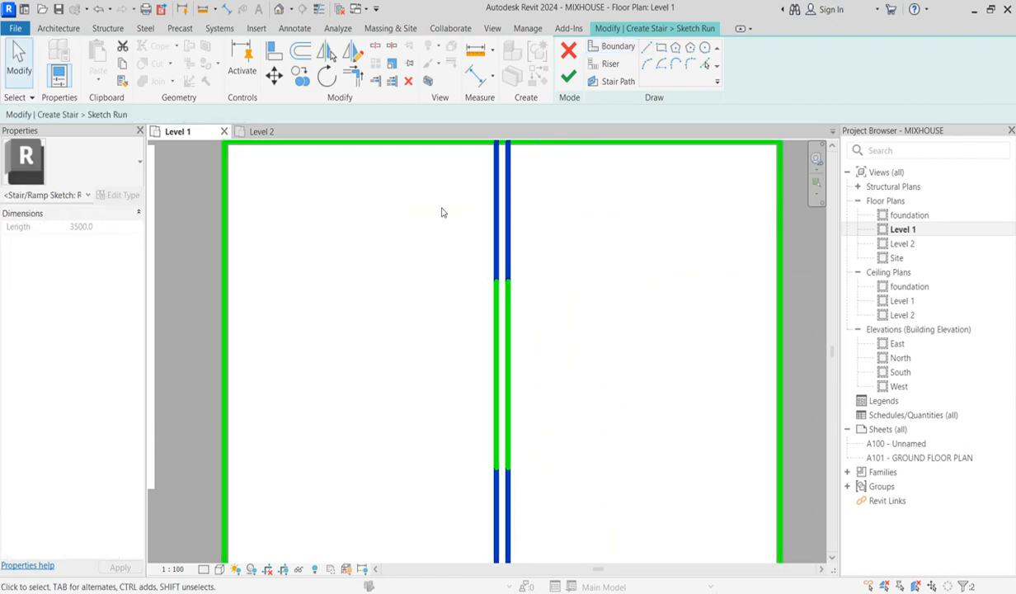
key(Delete)
scroll(442, 252, down, 4)
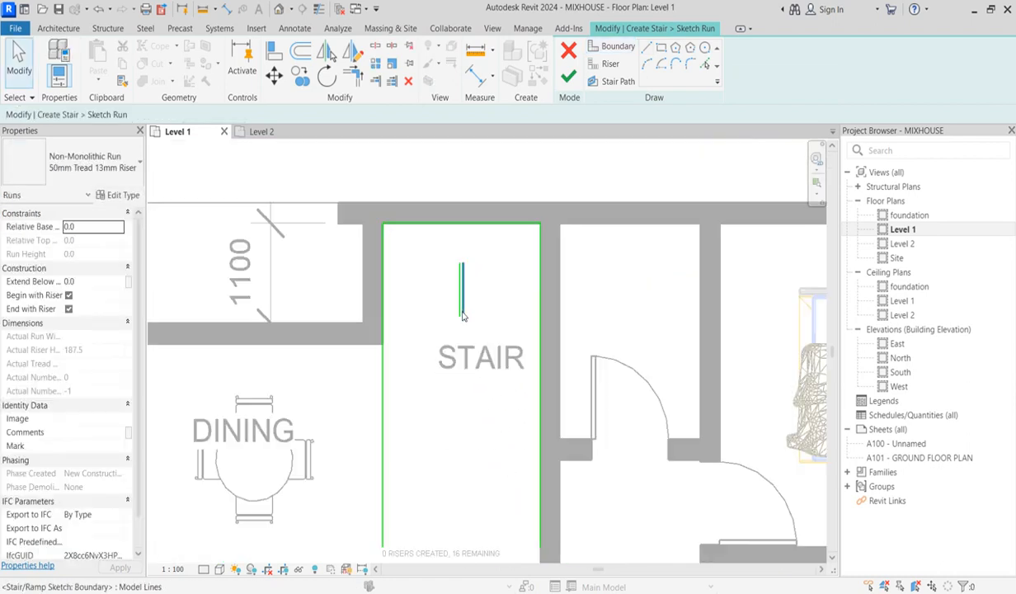
scroll(464, 298, up, 2)
scroll(463, 298, down, 3)
scroll(435, 359, up, 2)
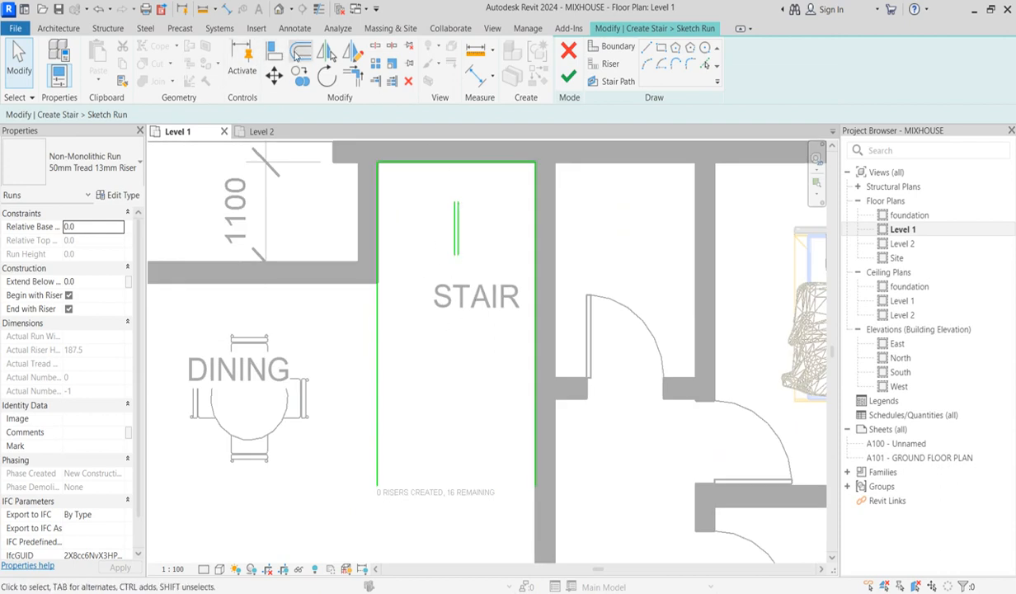
Offset the stair's upper boundary edge 1000 mm down into the stair space, keeping the original.
click(610, 64)
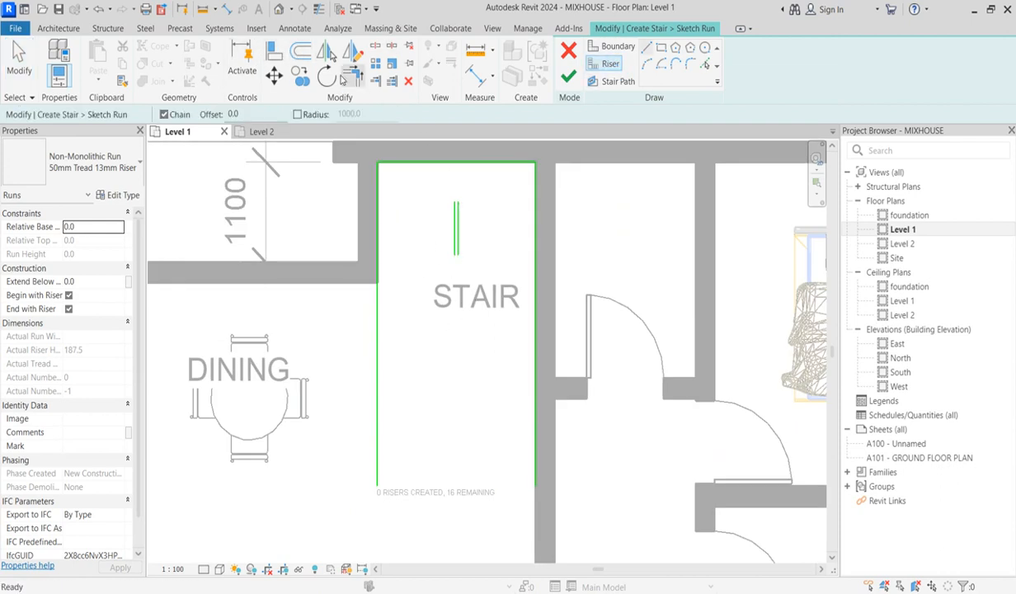
scroll(377, 216, up, 1)
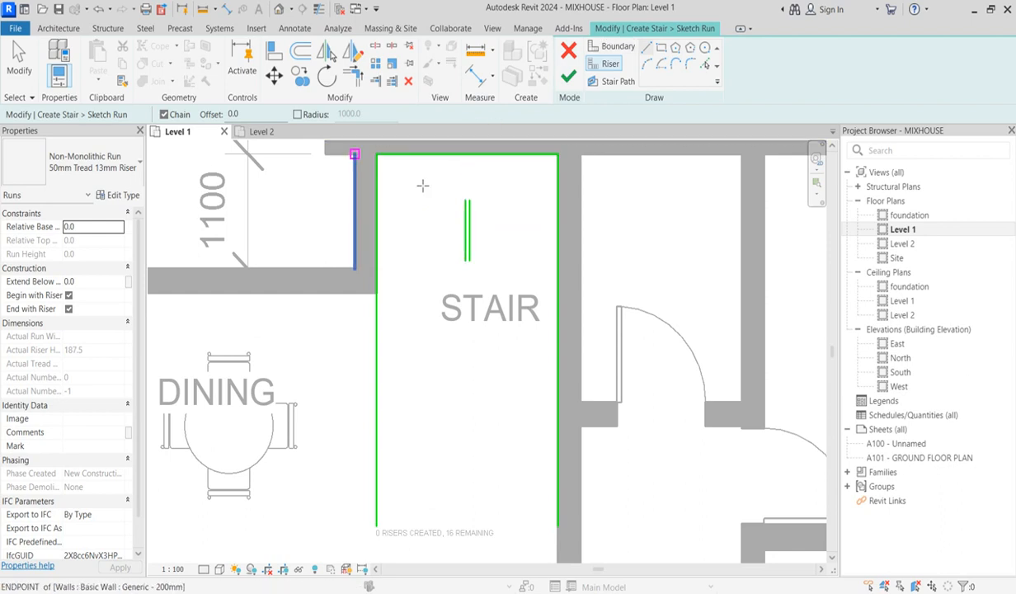
click(300, 51)
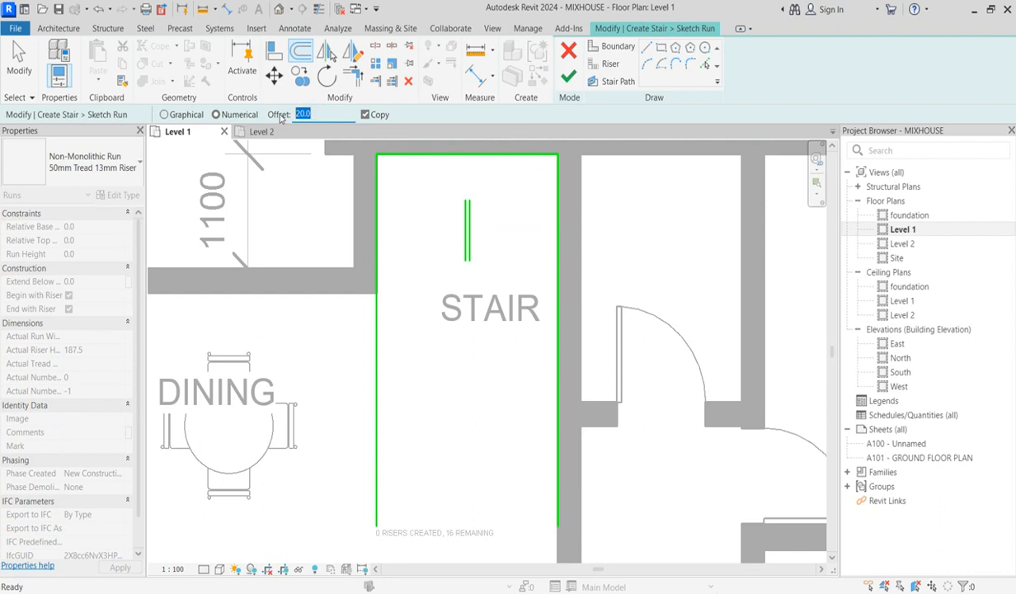
text(1000)
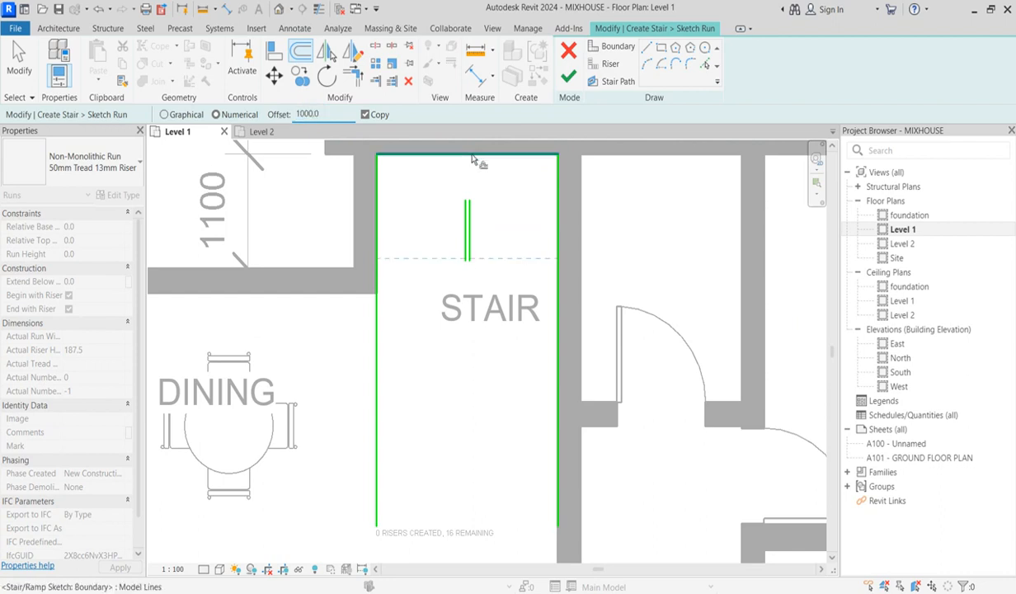
click(474, 155)
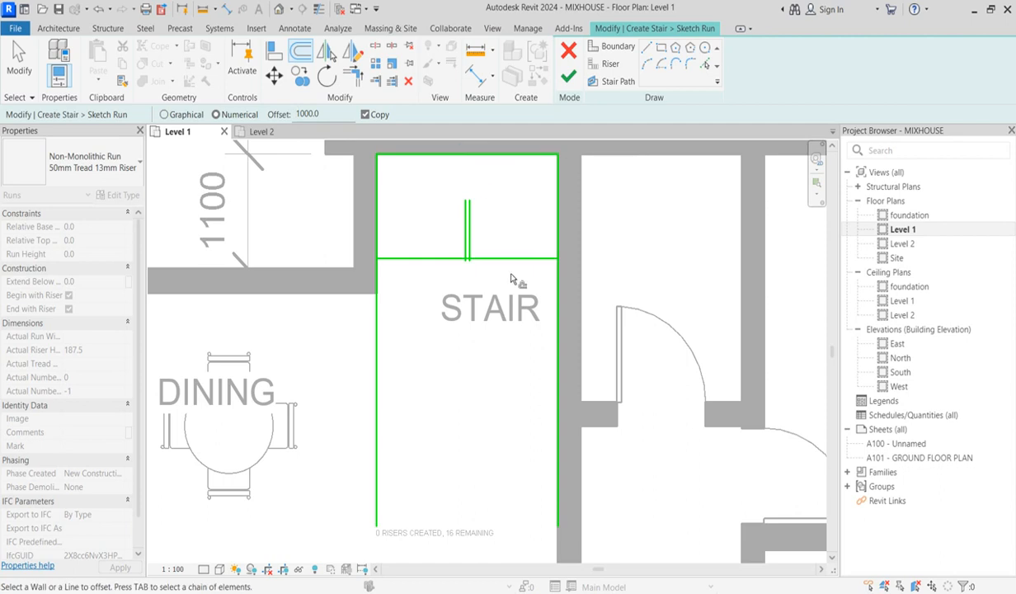
key(Escape)
Draw a horizontal riser about 917.5 mm long from the lower end of the left outer boundary to below the left inner line.
scroll(460, 245, up, 2)
scroll(479, 379, down, 2)
scroll(451, 368, down, 2)
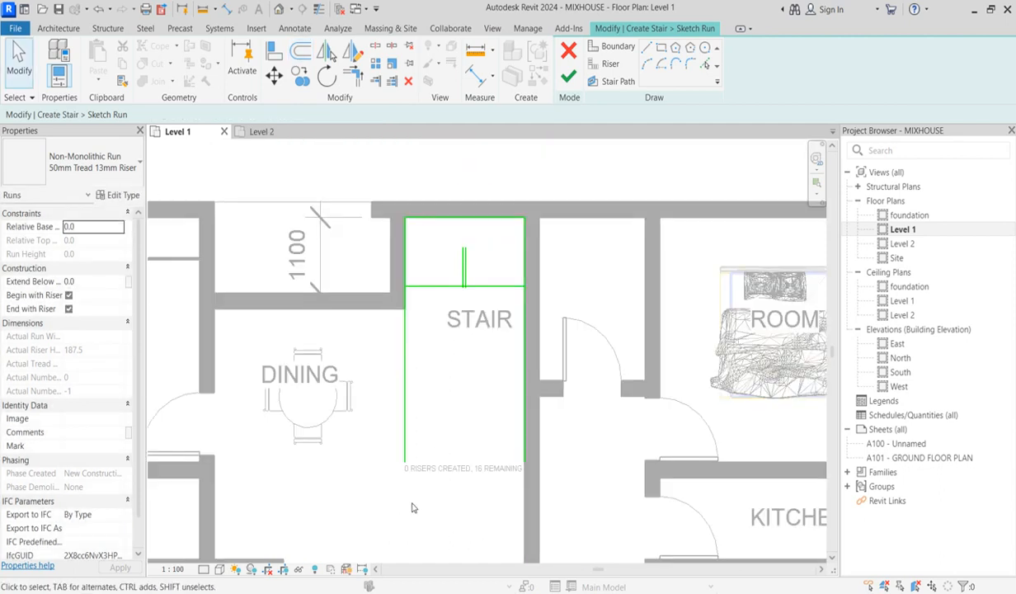
click(614, 47)
click(611, 64)
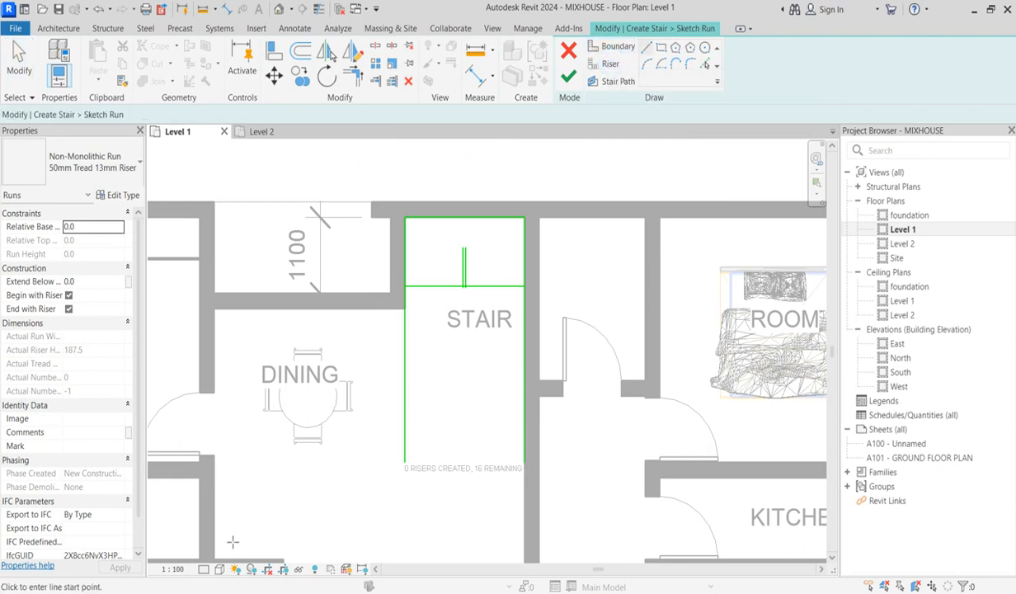
click(405, 463)
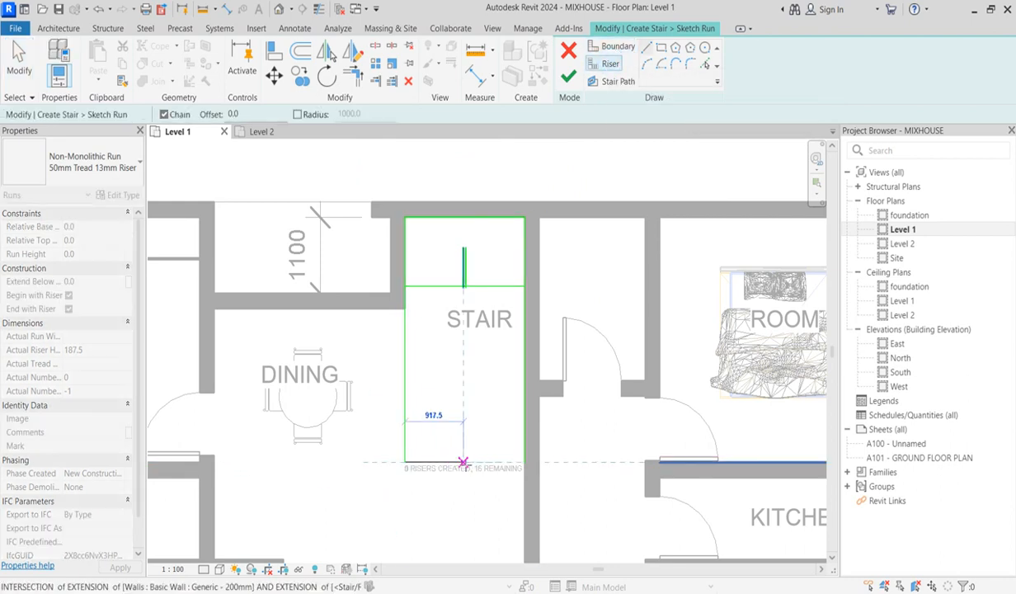
click(462, 462)
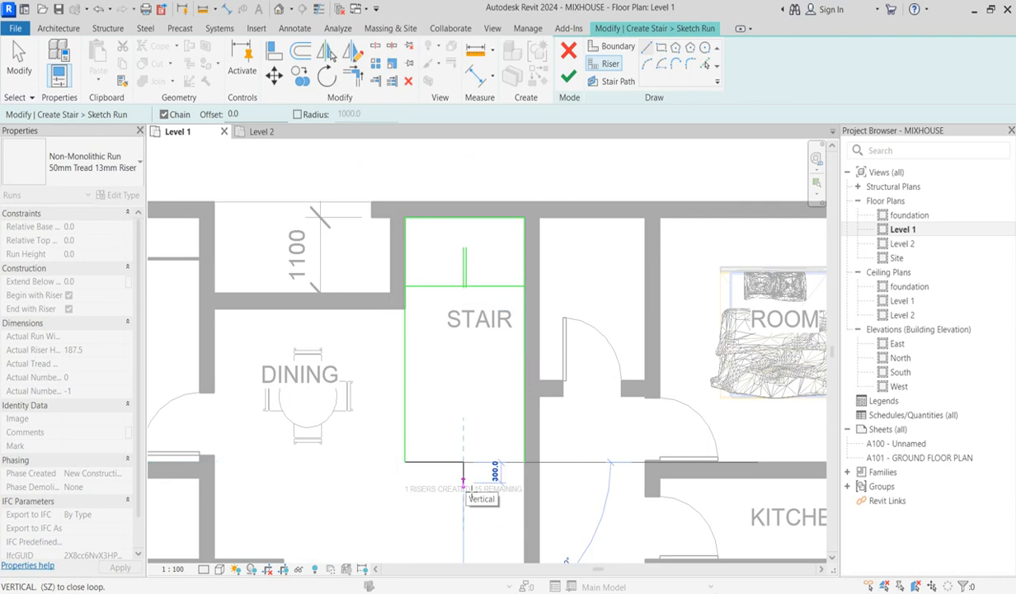
key(Escape)
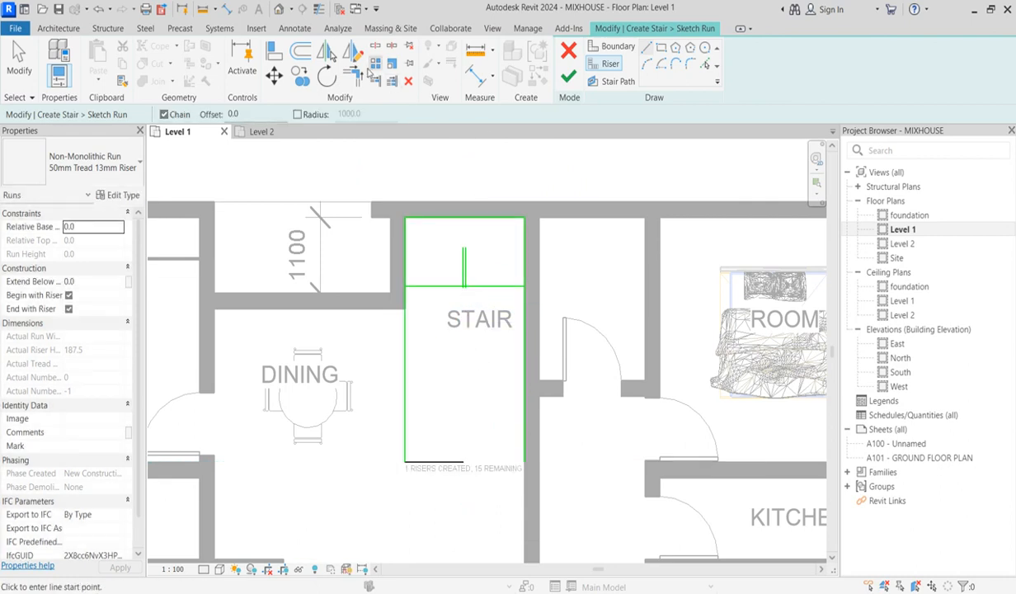
Use Trim/Extend to Corner to extend the left inner boundary line down to the end of the first riser.
click(360, 78)
click(443, 461)
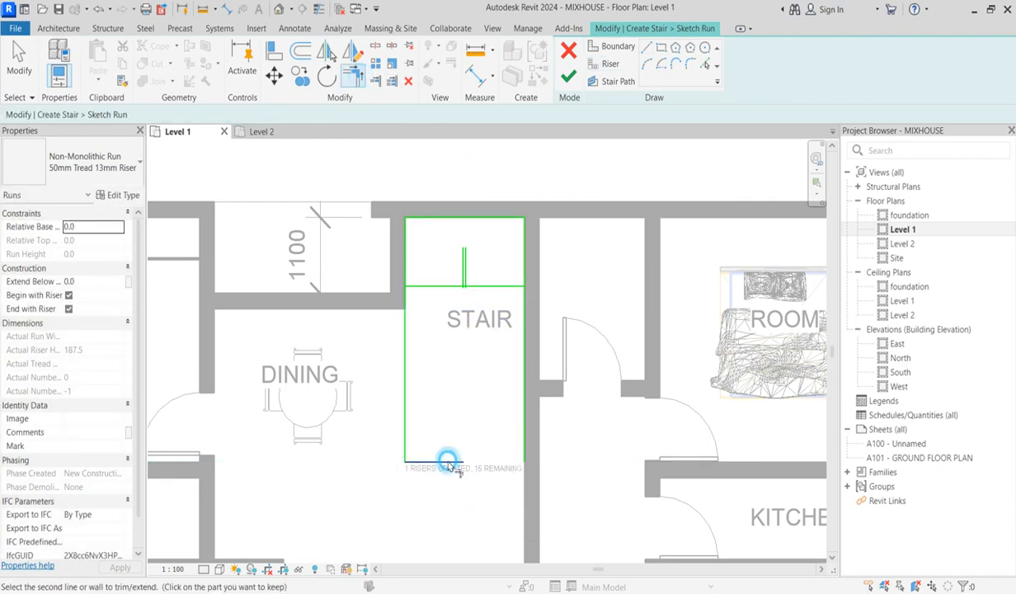
click(461, 284)
scroll(465, 287, up, 3)
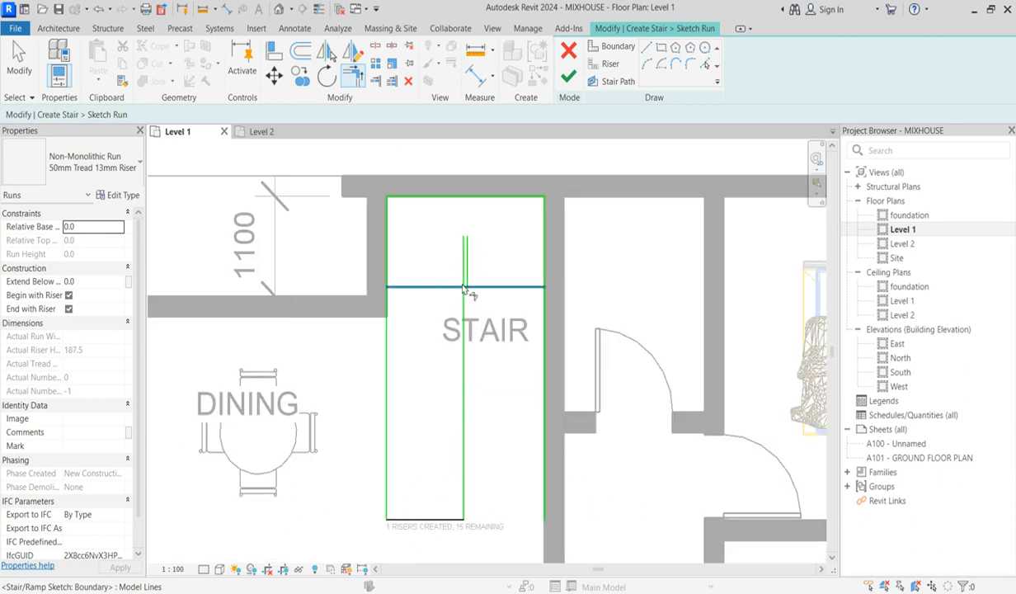
Trim the left inner boundary line and the 1000 mm offset line to a corner, keeping the horizontal part on the right.
scroll(463, 272, up, 3)
click(462, 267)
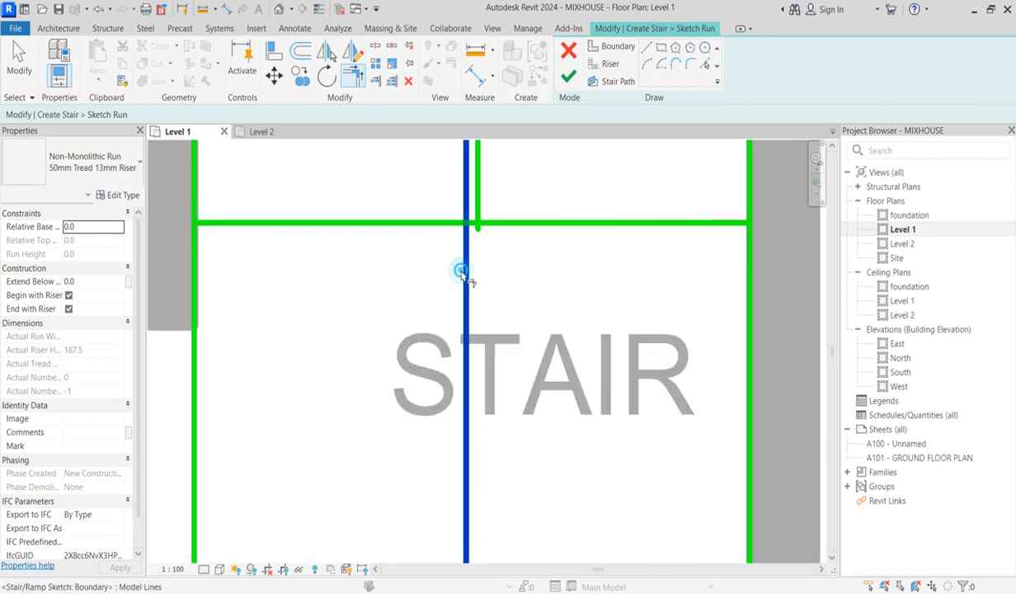
scroll(476, 226, up, 2)
click(471, 231)
scroll(474, 247, down, 3)
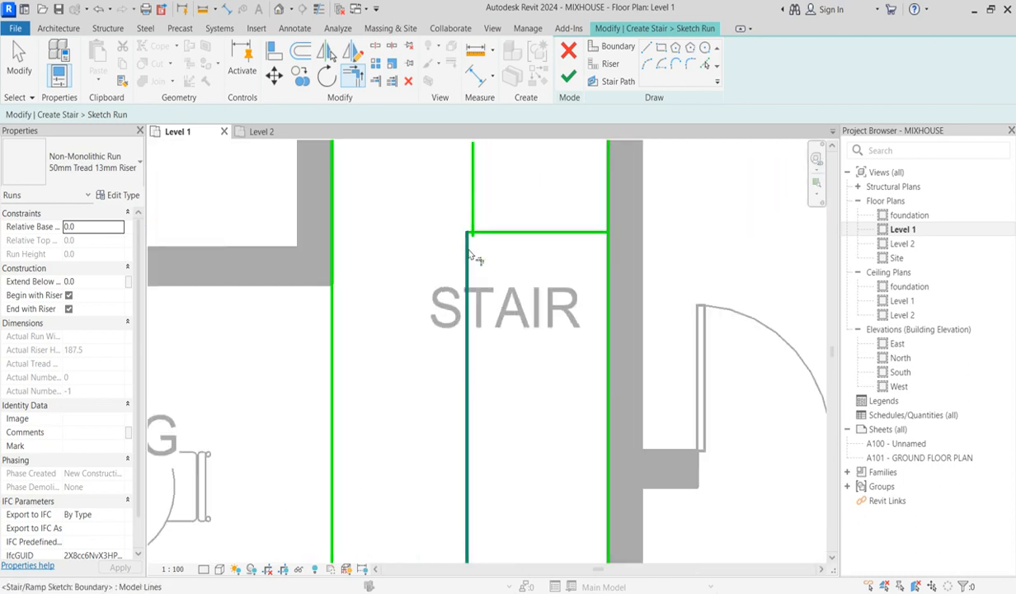
scroll(486, 254, up, 1)
scroll(483, 264, down, 2)
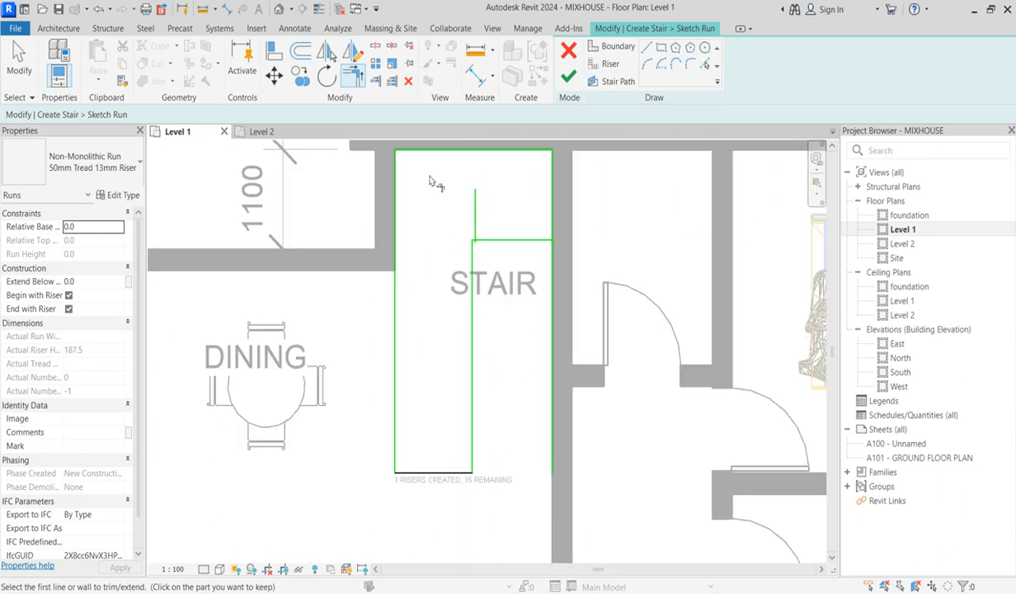
Extend the right inner boundary line down to the level of the first riser with Trim/Extend Multiple Elements.
click(392, 81)
click(436, 472)
click(476, 220)
scroll(476, 214, up, 3)
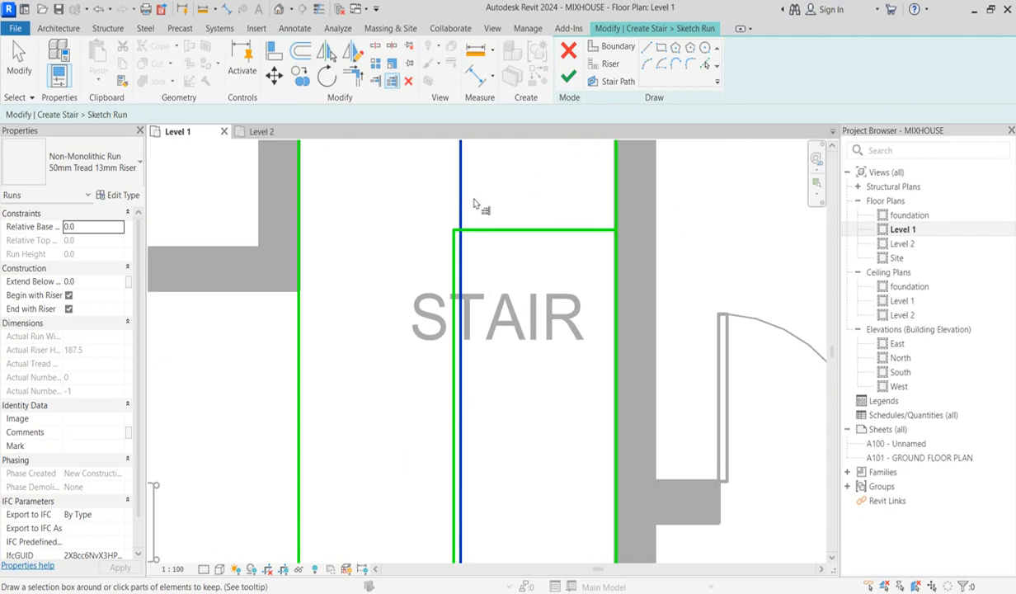
Trim the horizontal offset line and the right inner boundary line to a corner, closing the top of the gap between flights.
click(355, 76)
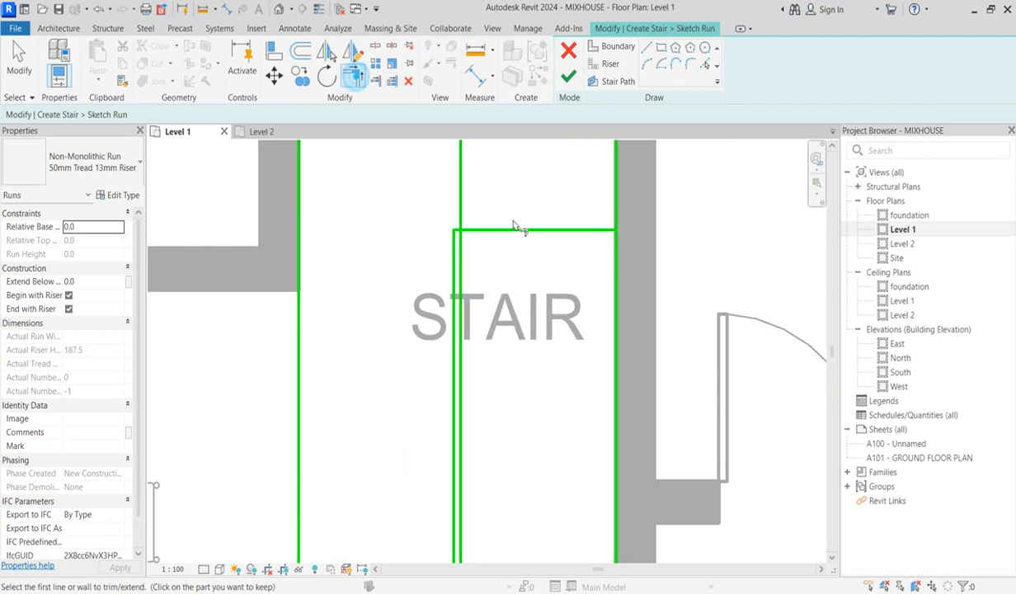
scroll(461, 231, up, 3)
click(460, 235)
click(463, 249)
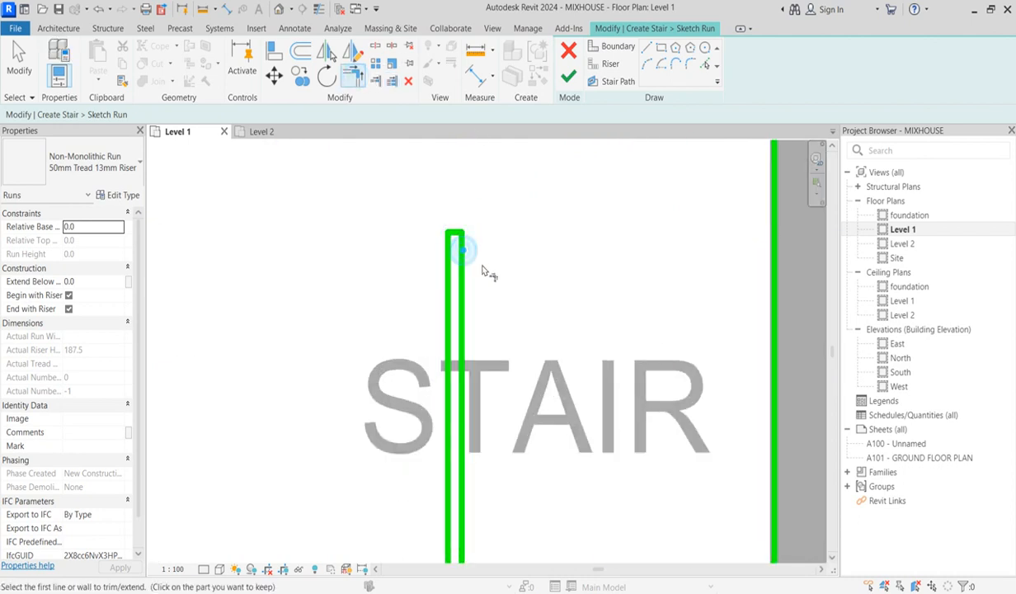
scroll(522, 334, down, 5)
key(Escape)
scroll(521, 334, down, 5)
scroll(511, 404, up, 4)
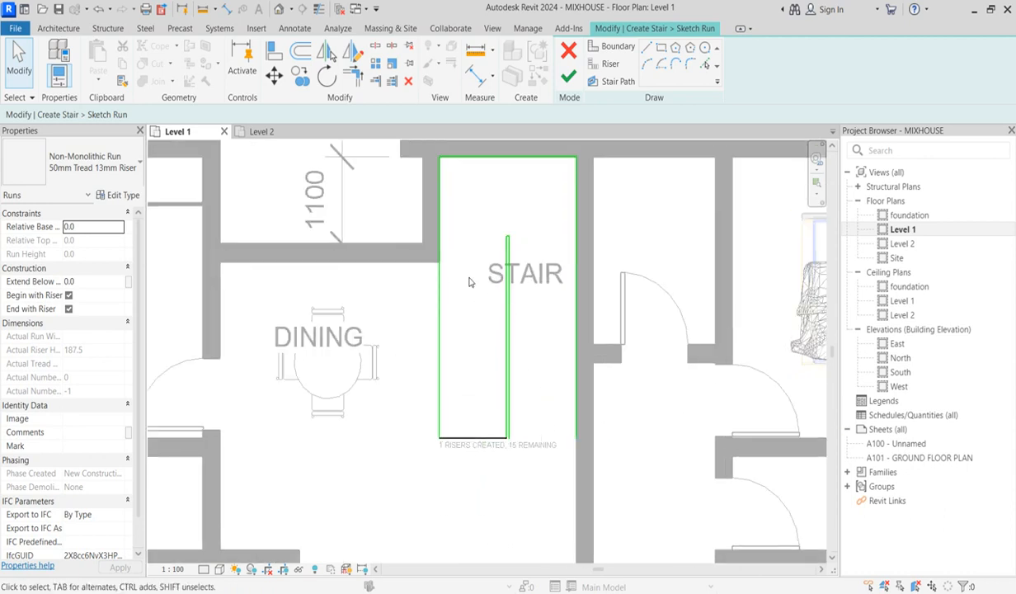
Draw a riser about 917.5 mm long from the lower end of the right inner line to the right outer boundary.
click(610, 66)
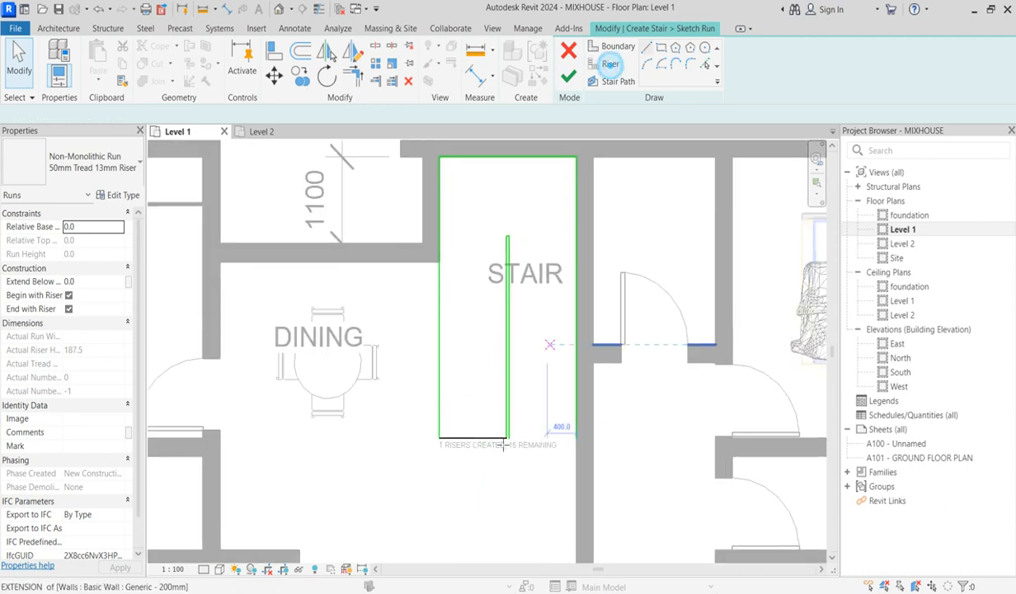
click(512, 443)
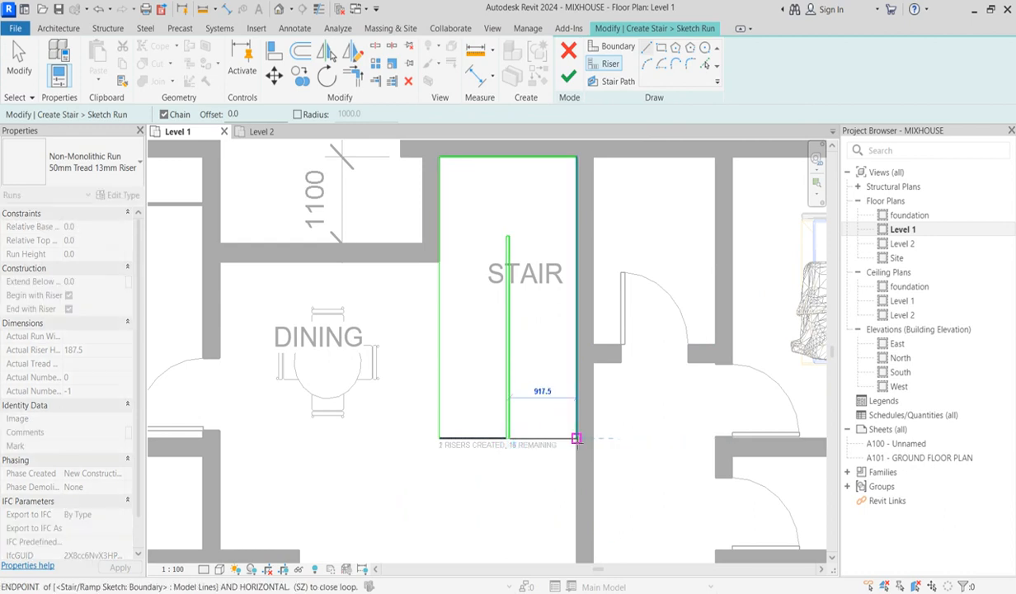
click(577, 438)
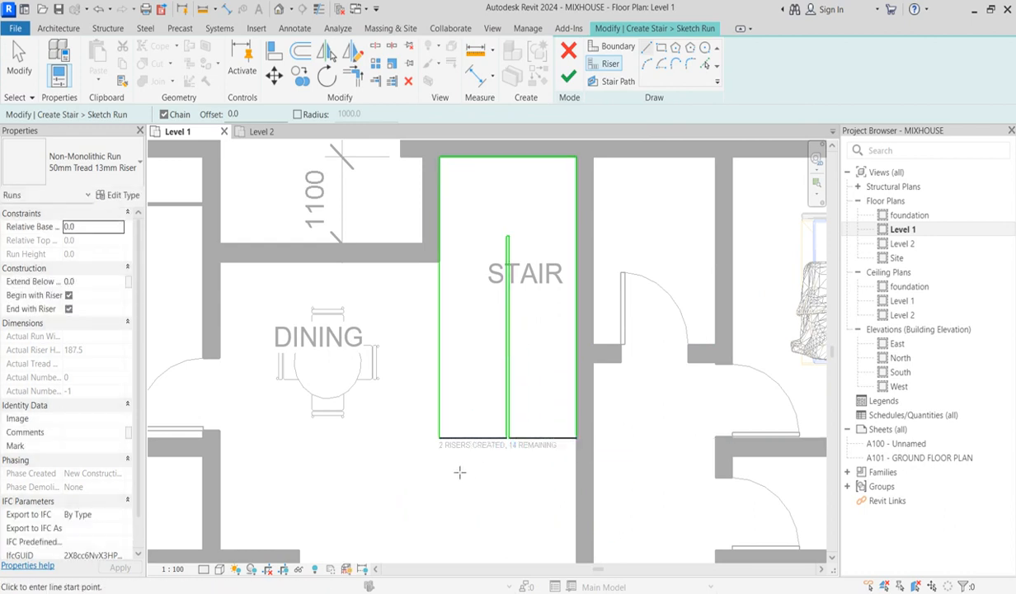
scroll(456, 462, up, 2)
scroll(481, 429, down, 2)
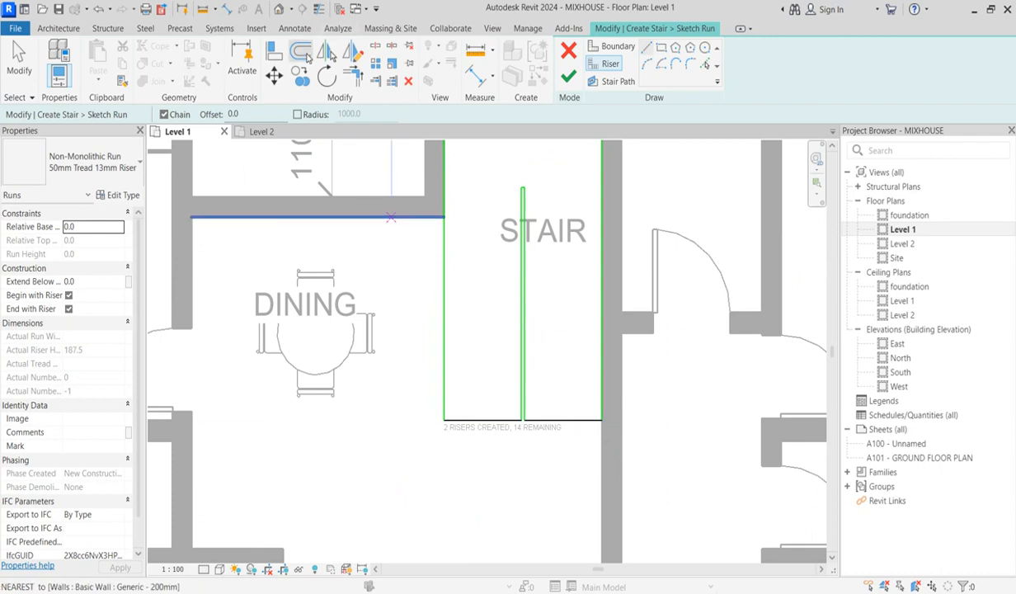
Offset the left flight's bottom riser upward by 300 mm repeatedly, making eight copies up to the landing.
click(301, 51)
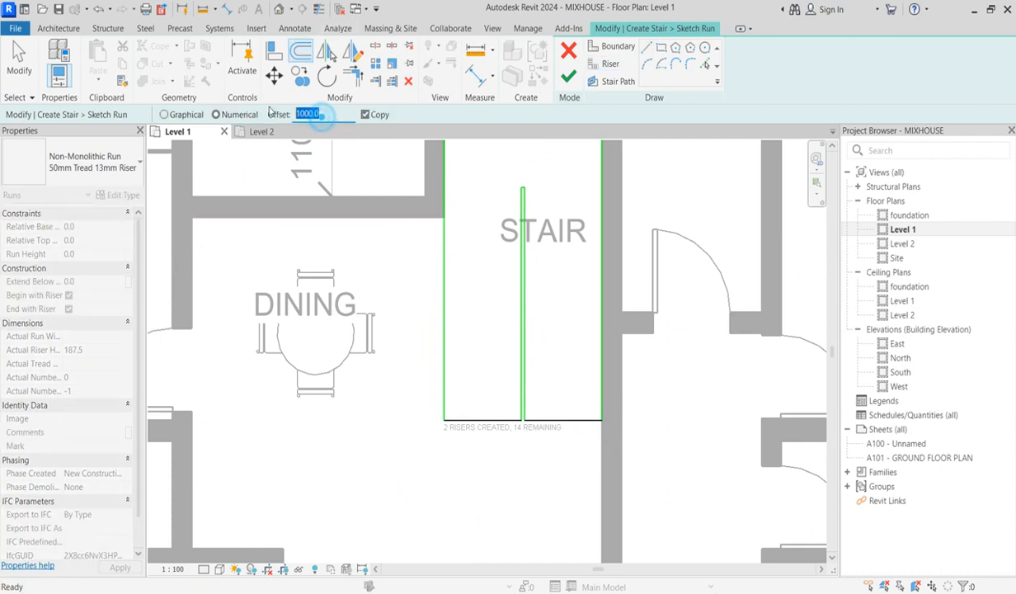
text(300)
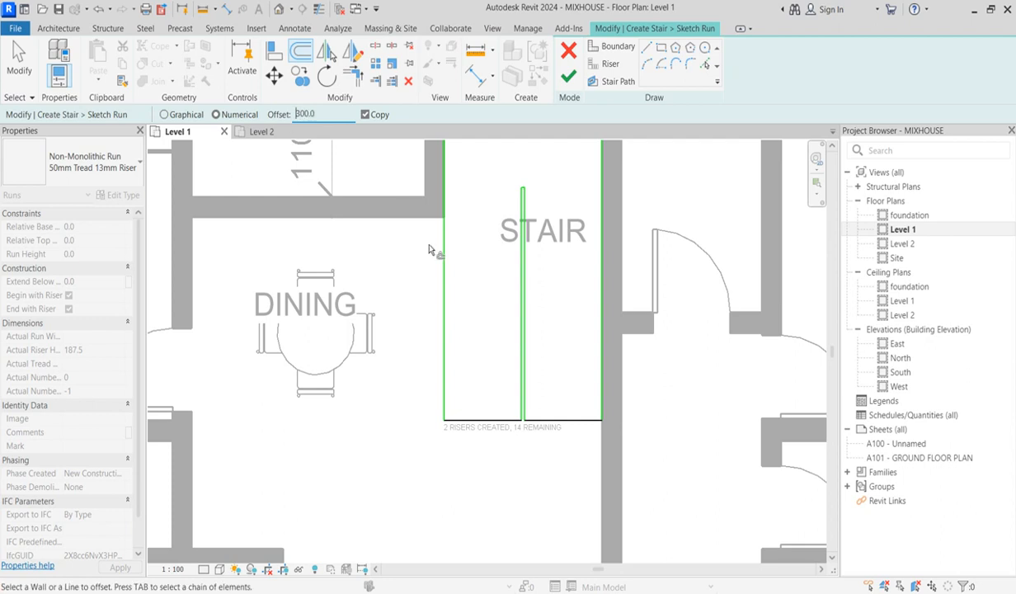
click(467, 420)
click(466, 393)
click(470, 365)
click(476, 338)
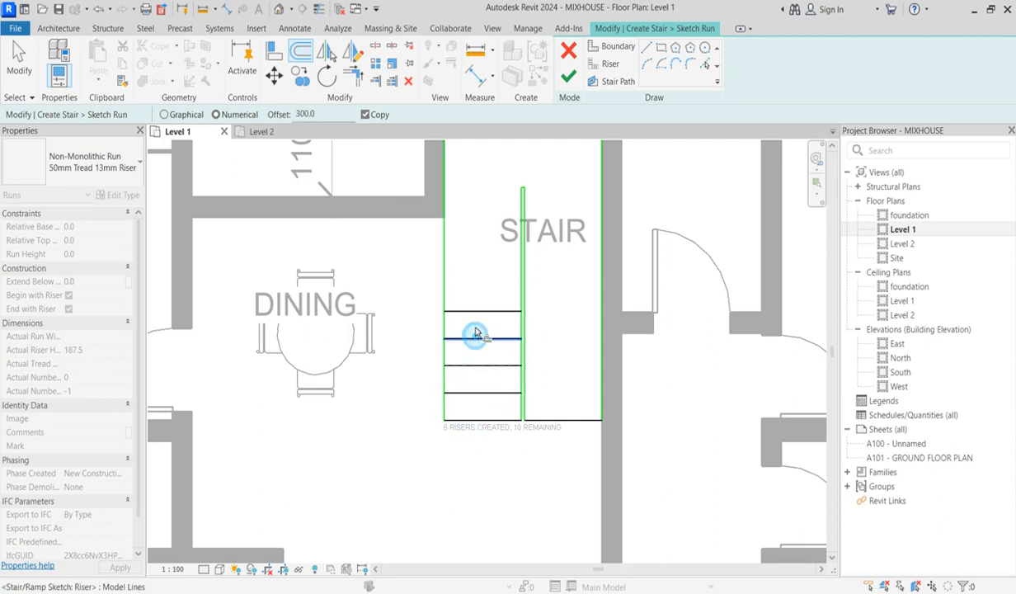
click(480, 312)
click(478, 254)
click(478, 231)
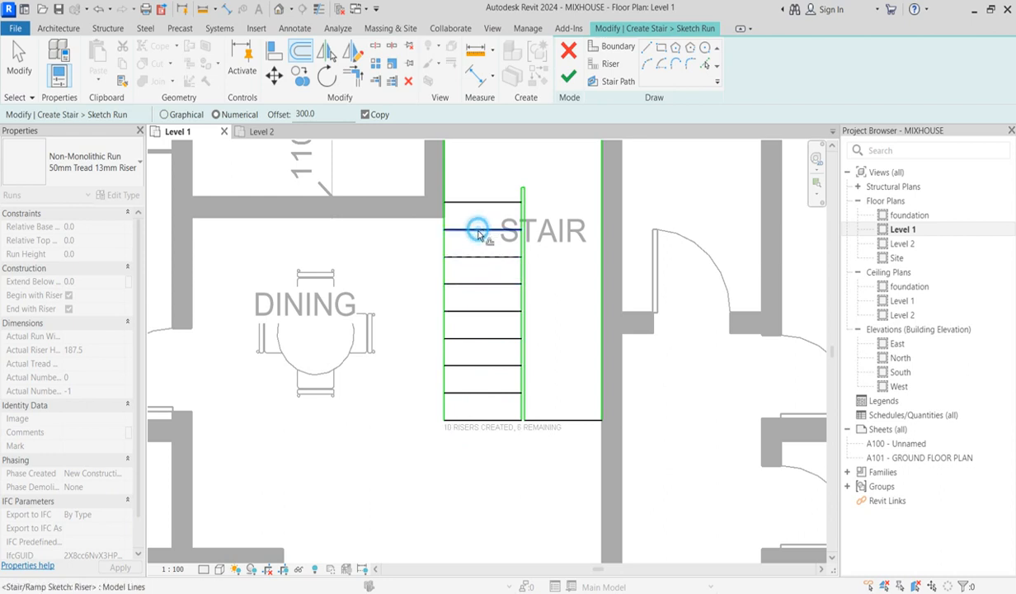
Offset the right flight's bottom riser upward at the same 300 mm spacing, making eight copies up to the landing.
click(550, 391)
click(557, 365)
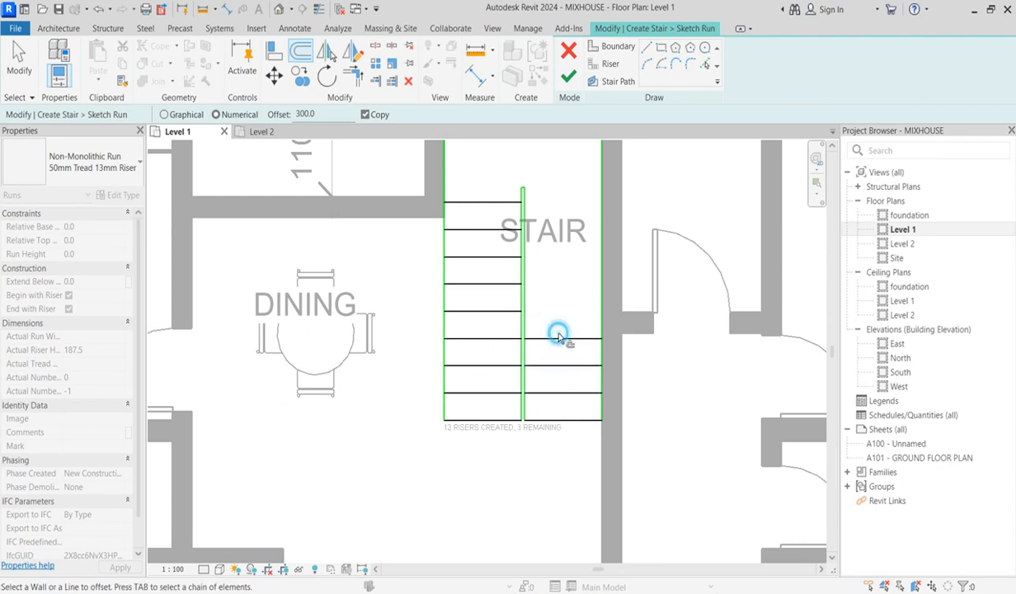
click(560, 336)
click(560, 311)
click(560, 257)
click(560, 231)
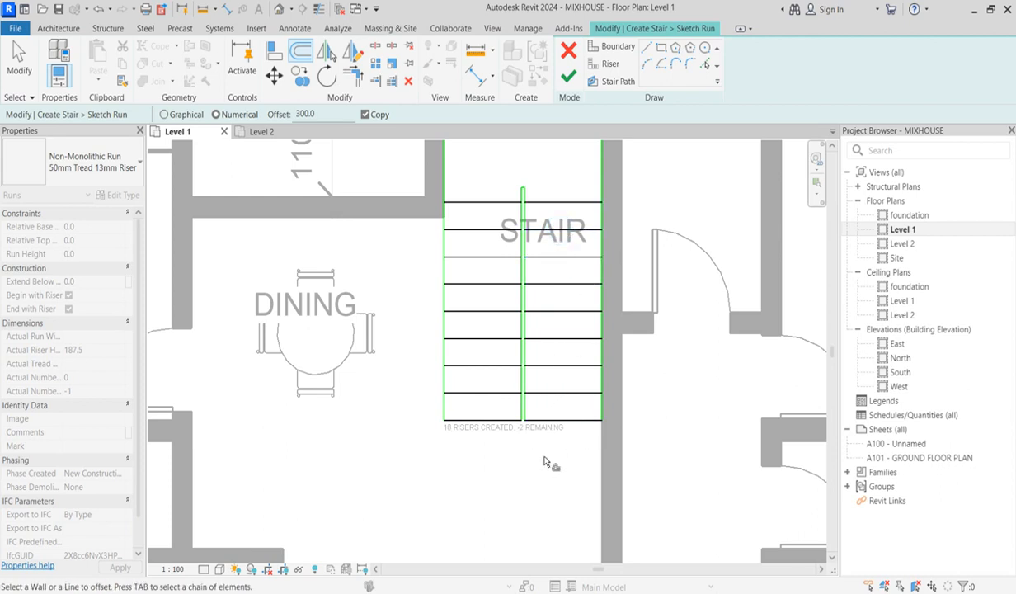
scroll(544, 466, up, 2)
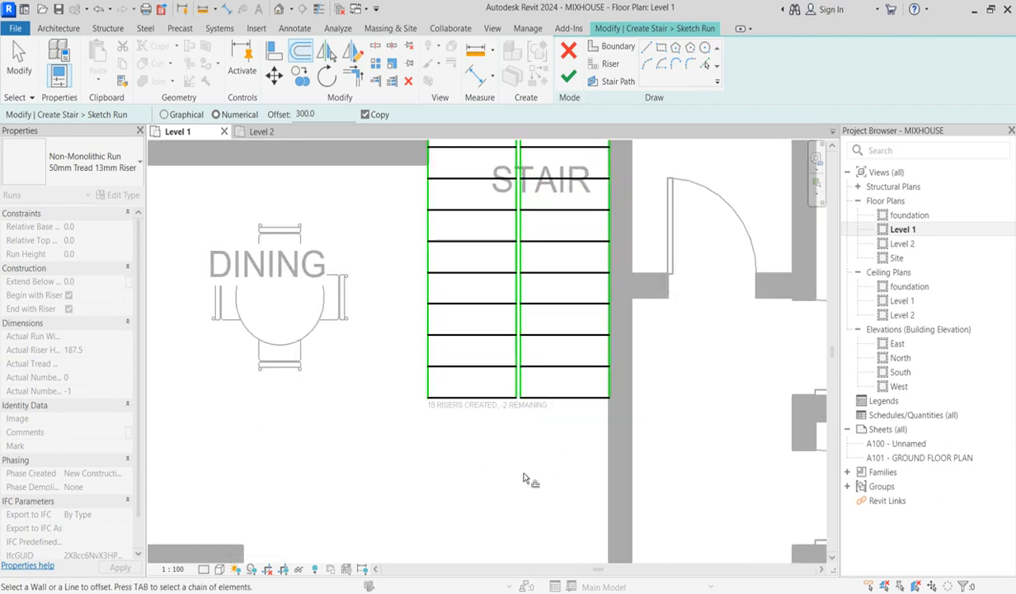
key(Escape)
scroll(525, 479, down, 5)
scroll(536, 485, up, 5)
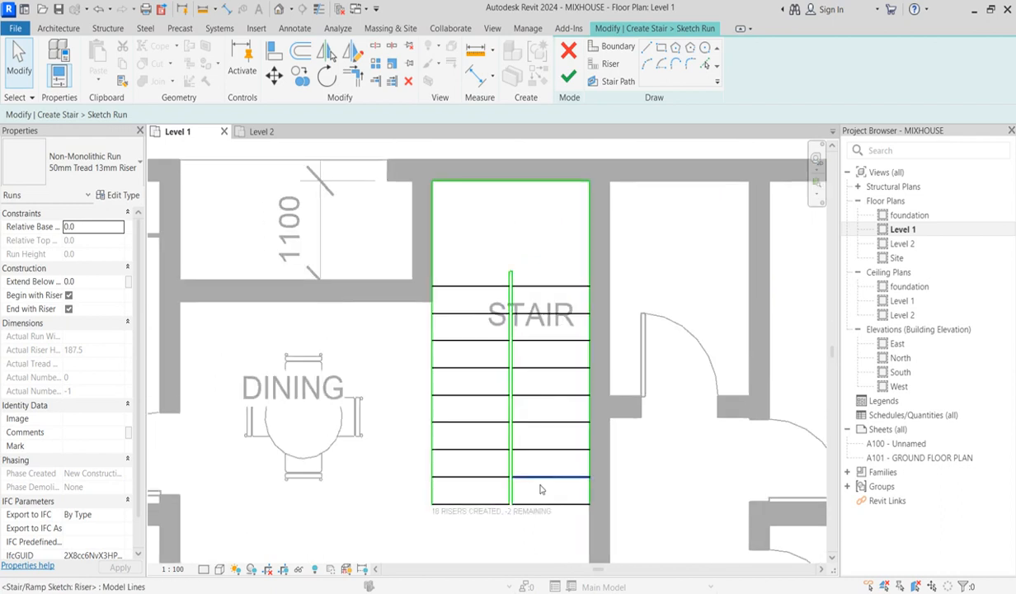
Move all risers of both flights upward so the uppermost risers meet the top of the gap between flights.
scroll(513, 292, up, 1)
scroll(363, 341, down, 2)
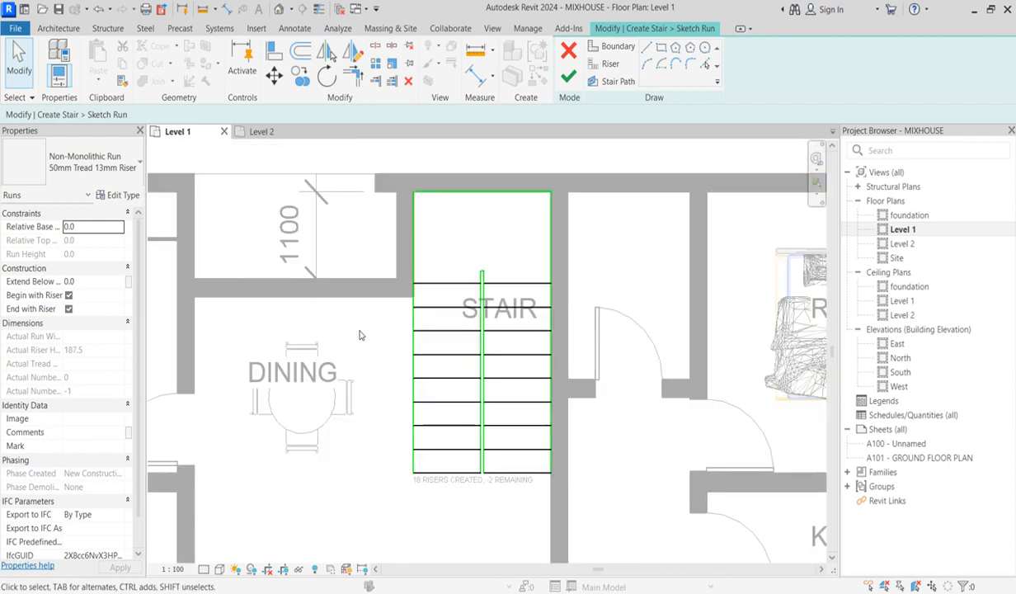
mouse_move(375, 263)
mouse_down()
mouse_move(572, 425)
mouse_move(613, 493)
mouse_up()
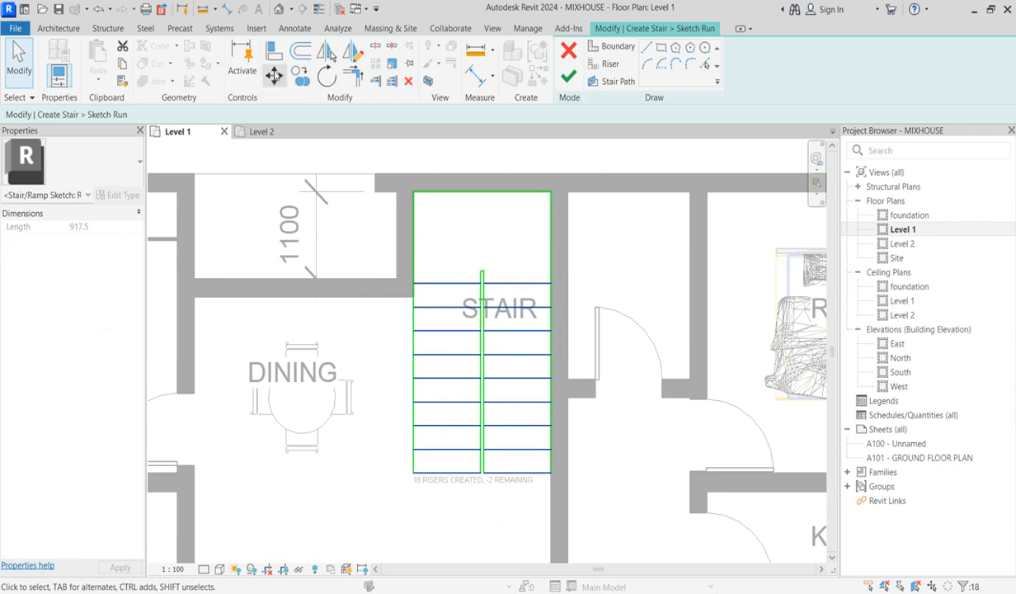
key(m)
key(v)
scroll(503, 297, up, 4)
click(476, 290)
click(476, 257)
scroll(483, 292, down, 1)
scroll(532, 363, down, 3)
scroll(513, 500, up, 3)
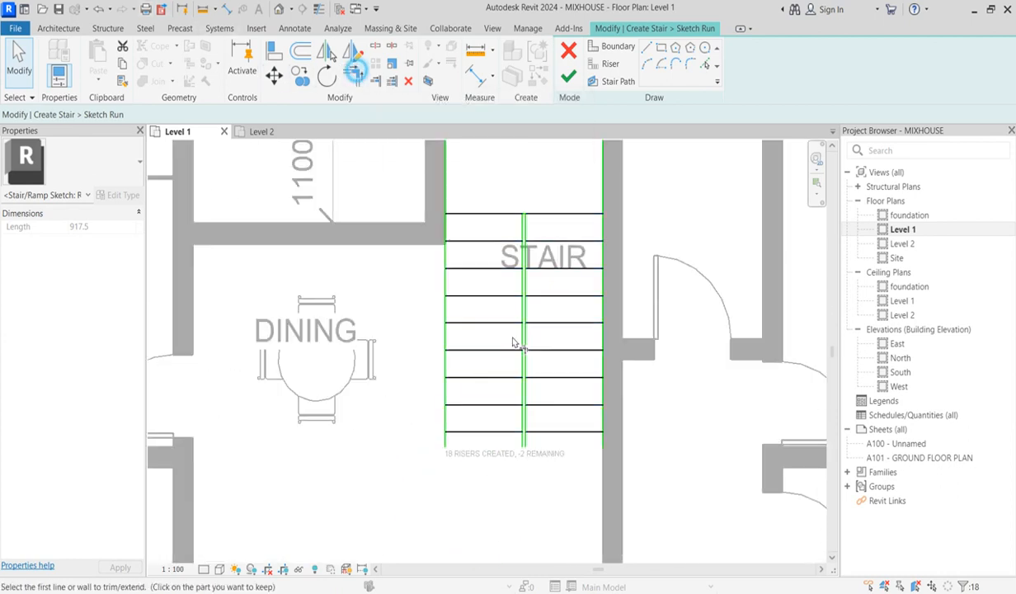
Trim the lower ends of the stair boundary lines to the bottom risers of the left and right flights.
click(354, 75)
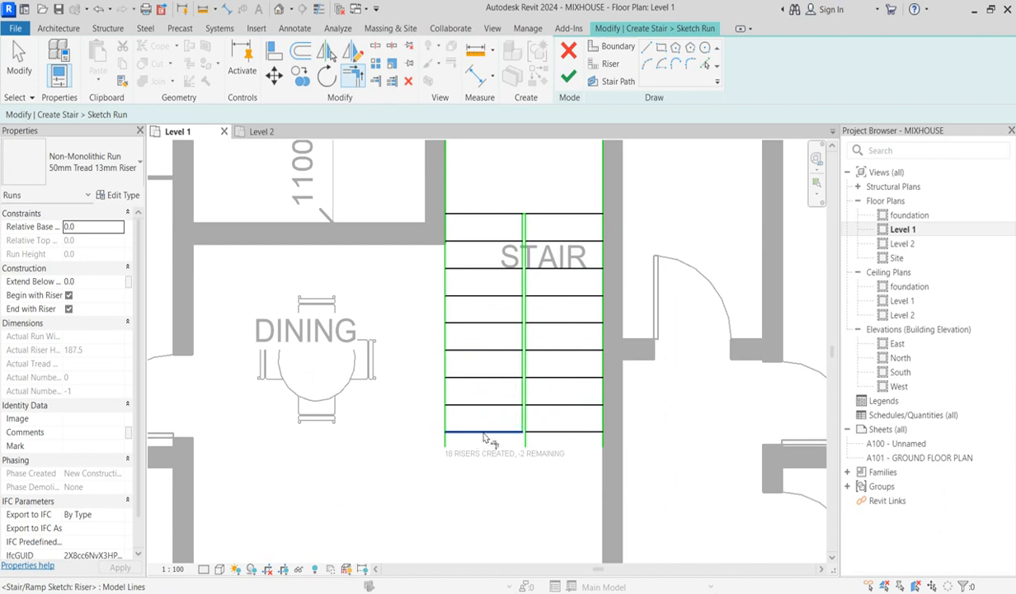
click(525, 418)
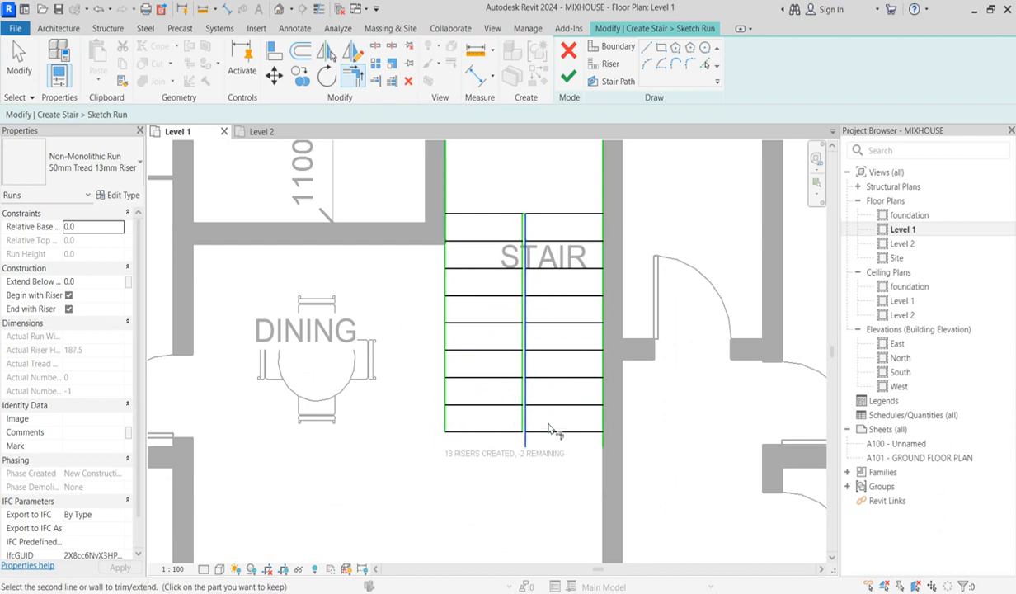
click(586, 433)
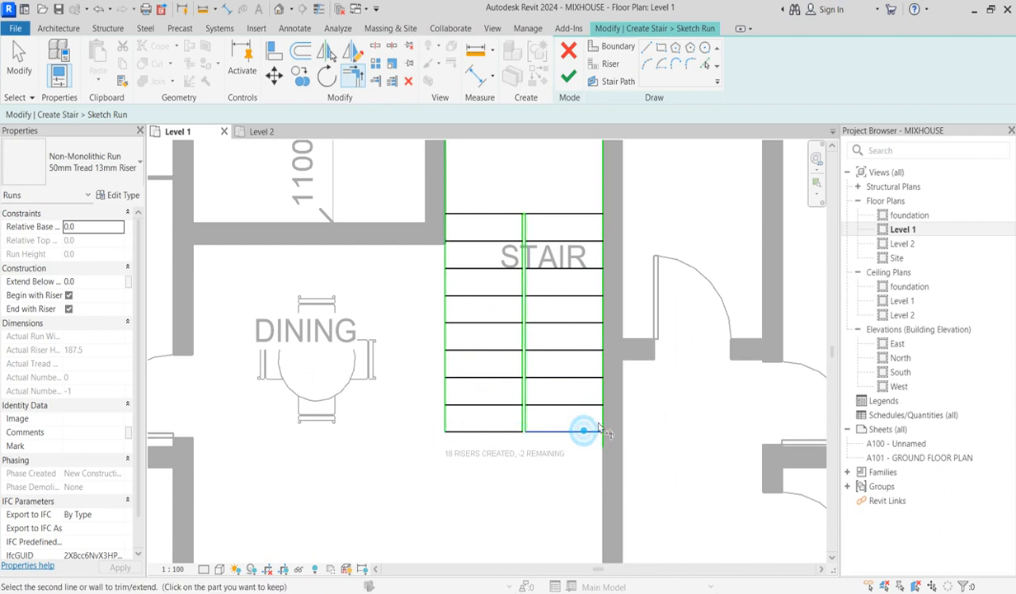
scroll(542, 471, up, 1)
scroll(544, 477, up, 1)
key(Escape)
scroll(538, 472, up, 1)
scroll(532, 457, down, 3)
scroll(479, 472, up, 2)
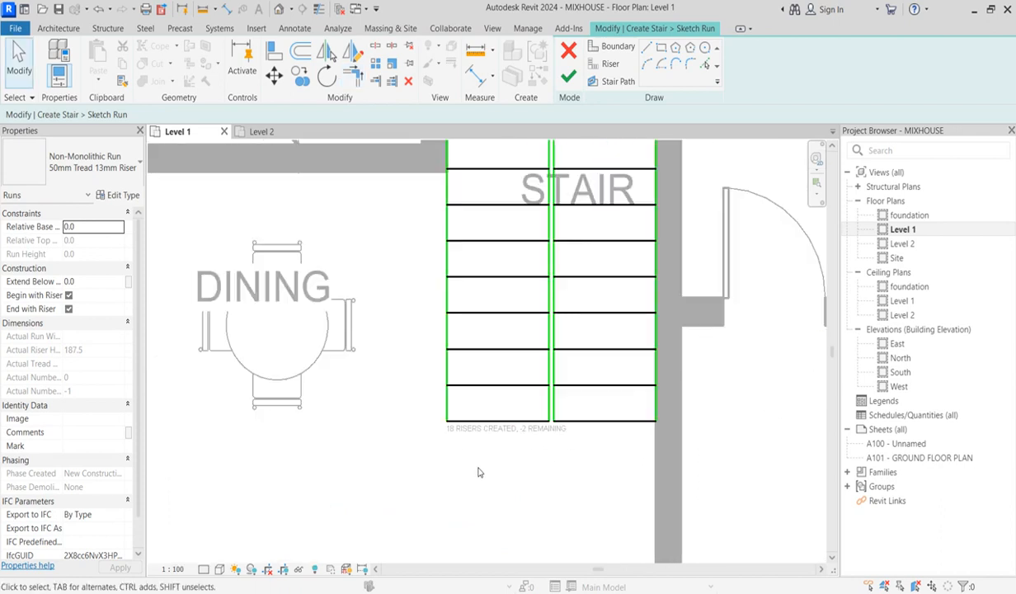
Draw the U-shaped stair path about 2800 mm up the right flight, across the landing and back down the left flight.
scroll(483, 468, down, 3)
scroll(564, 462, up, 2)
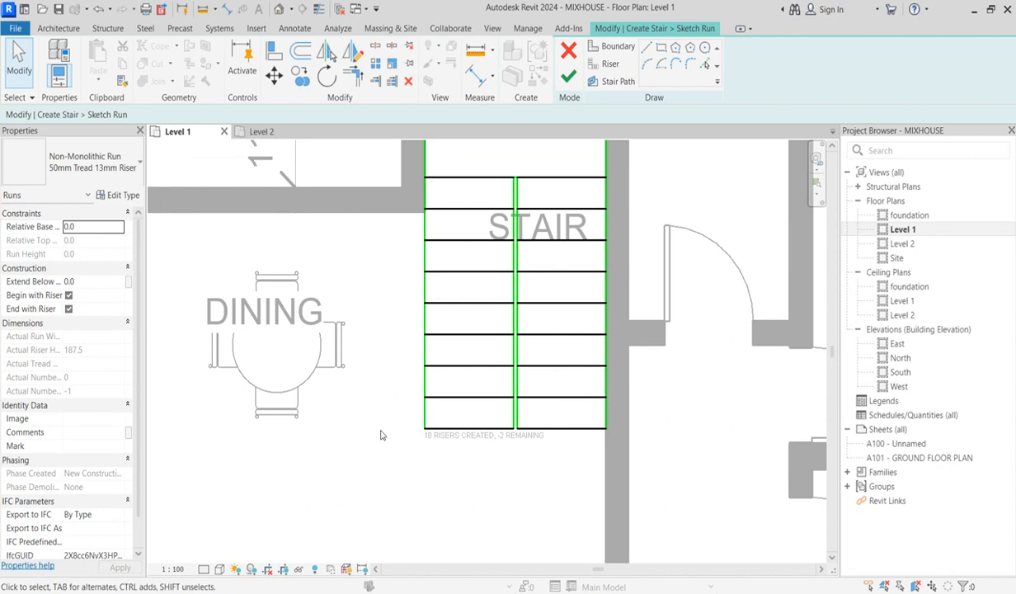
click(617, 82)
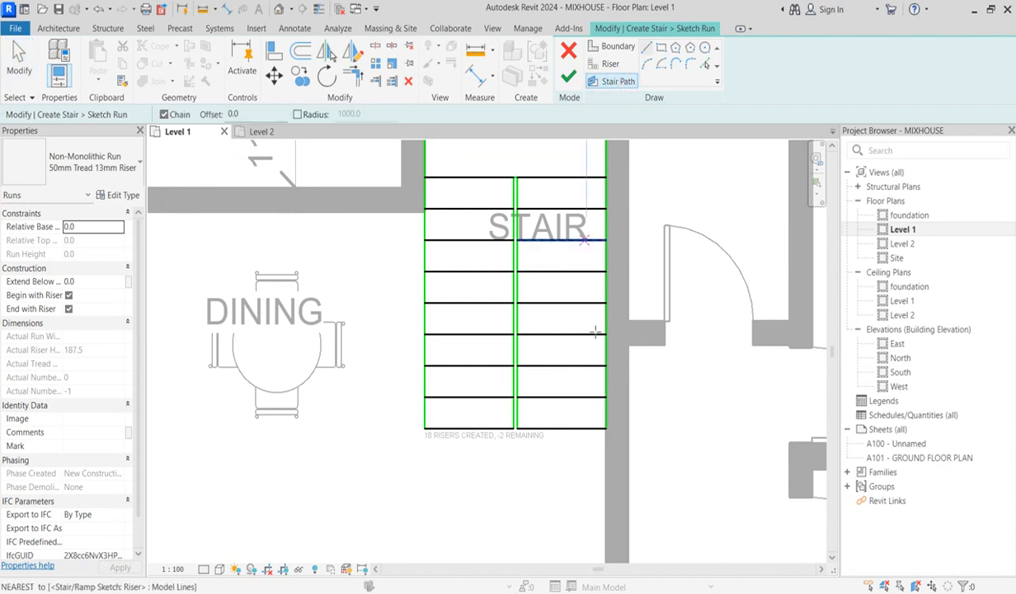
click(562, 428)
scroll(563, 206, down, 1)
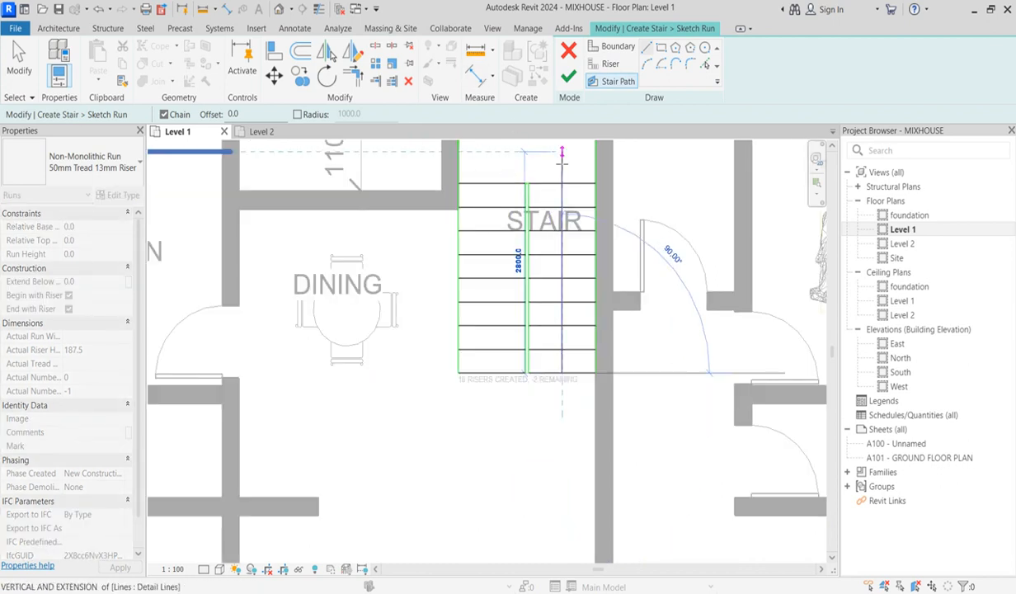
click(562, 161)
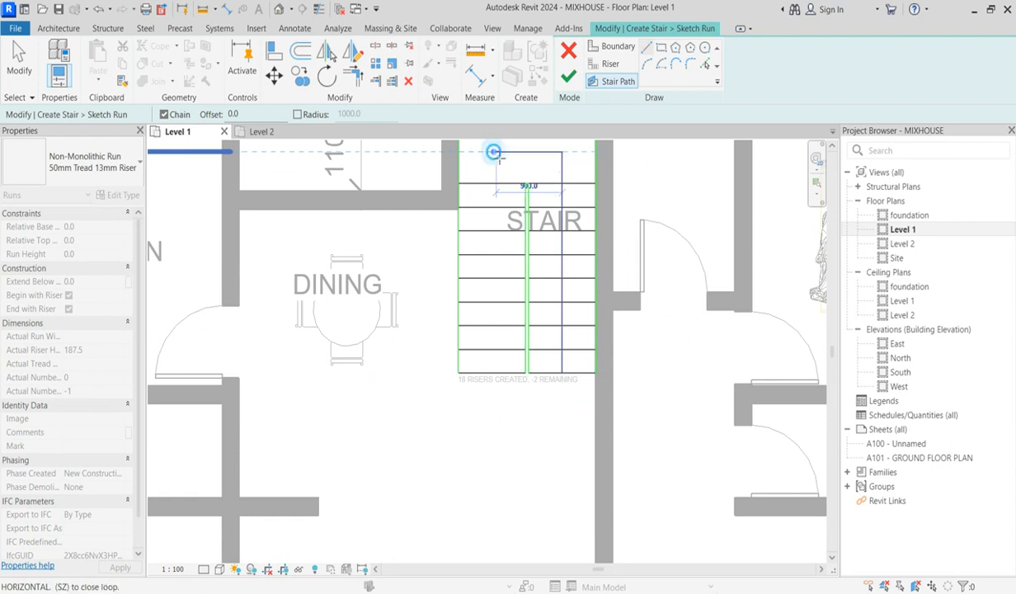
click(497, 152)
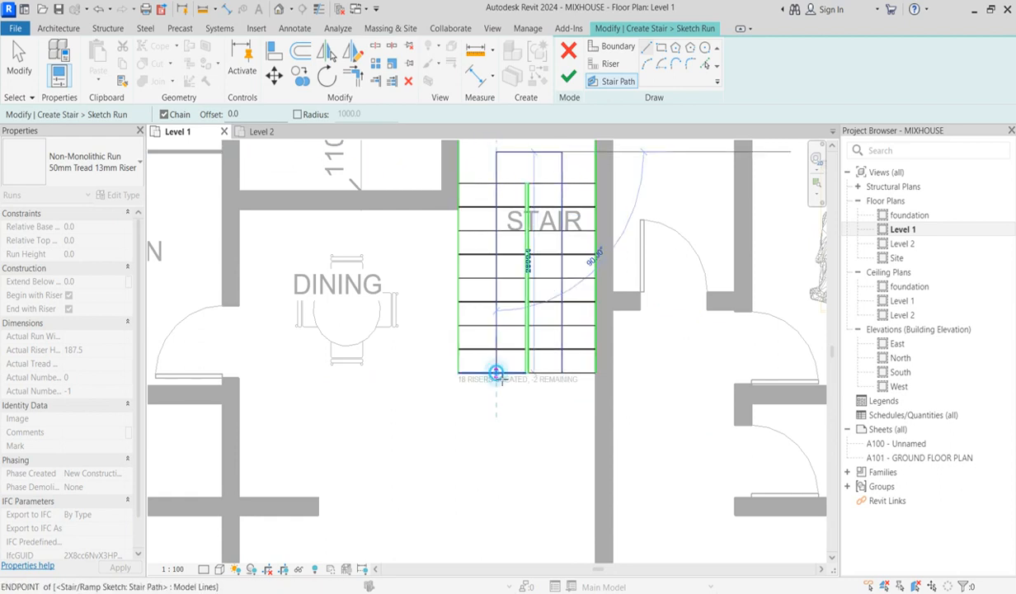
scroll(545, 304, down, 3)
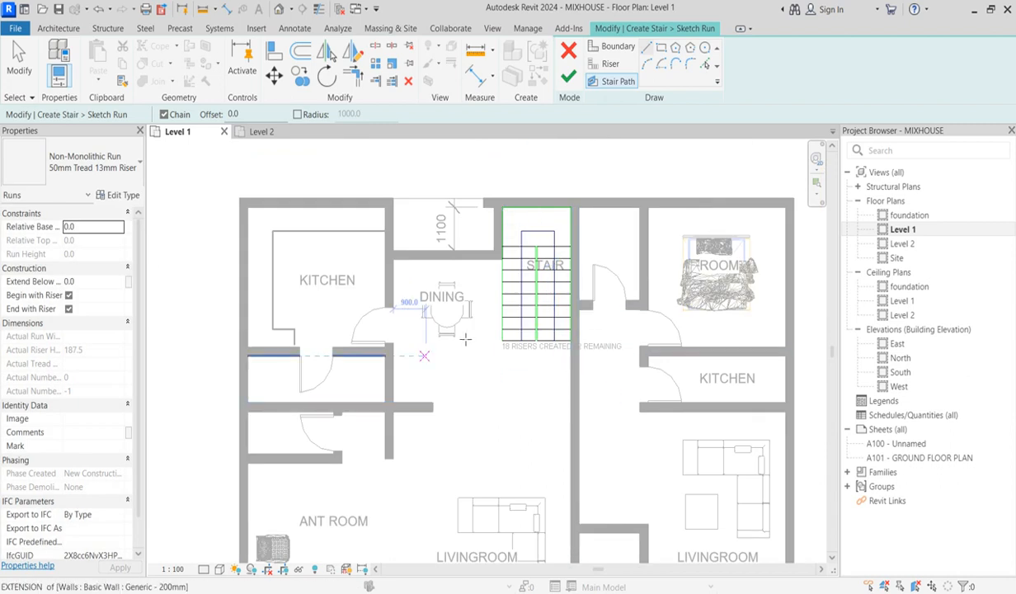
Finish the run sketch and the stair, and dismiss the railing warning.
click(569, 78)
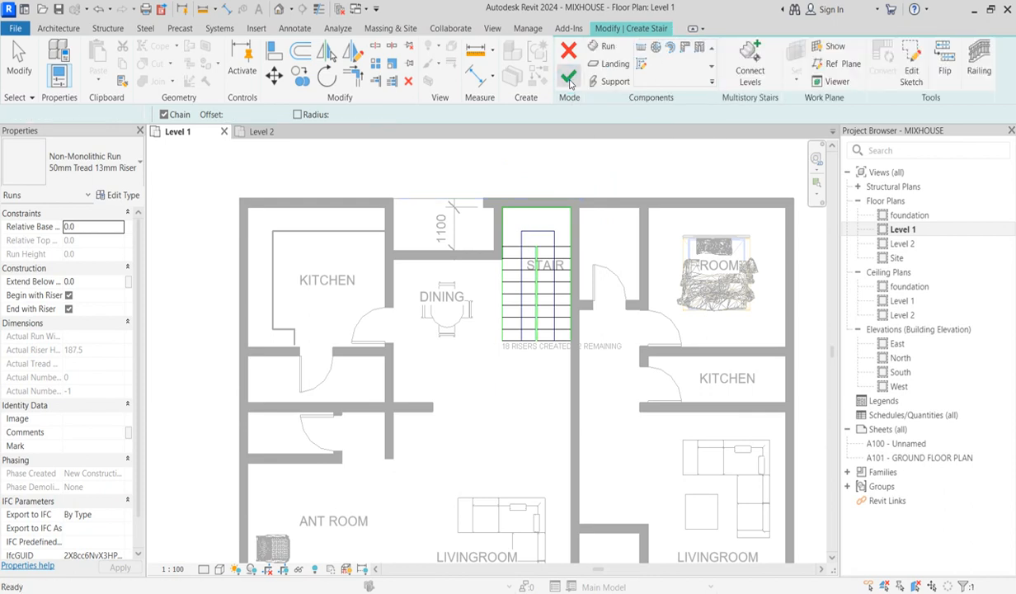
click(114, 178)
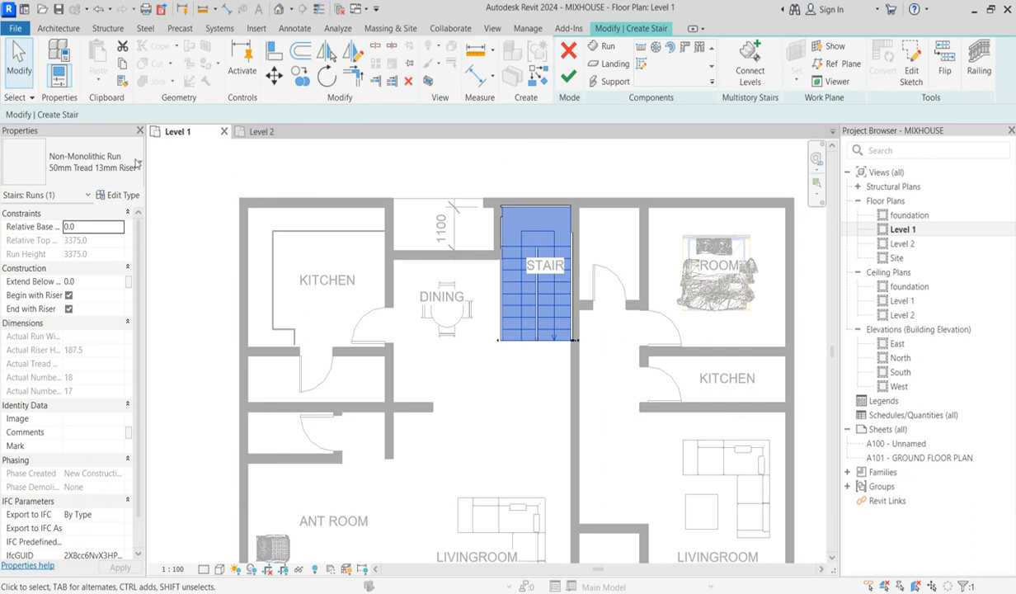
click(571, 78)
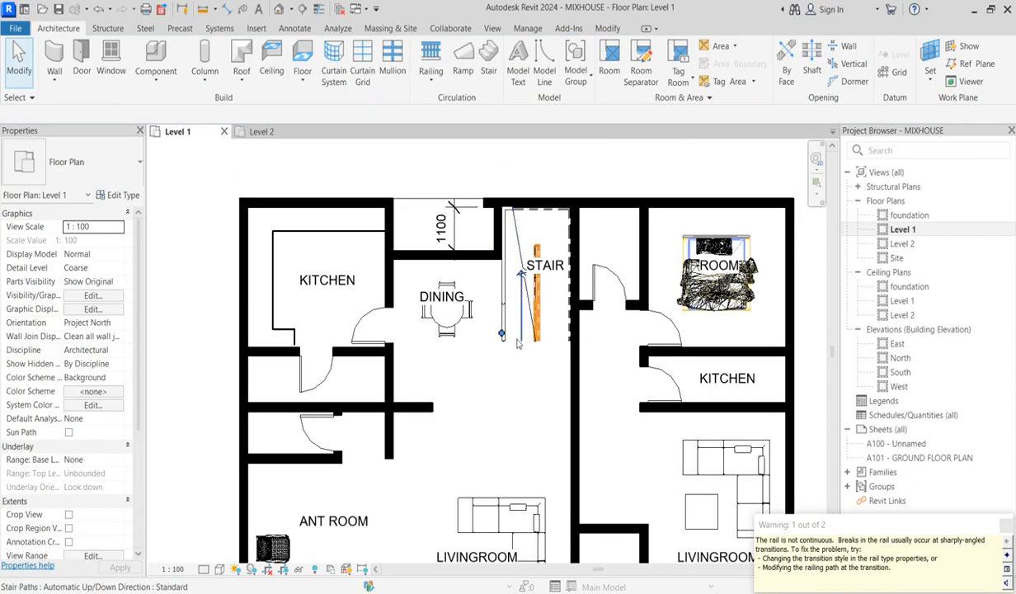
scroll(503, 301, down, 2)
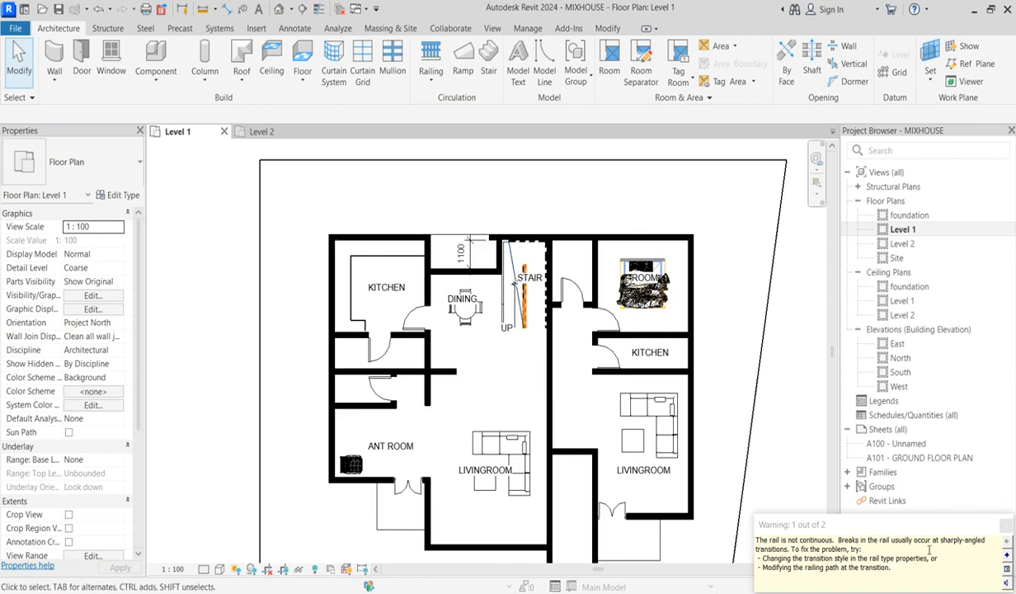
click(1005, 525)
Edit the Level 1 floor's boundary and draw a rectangle around the stair, extending above the floor's upper edge.
scroll(530, 303, up, 5)
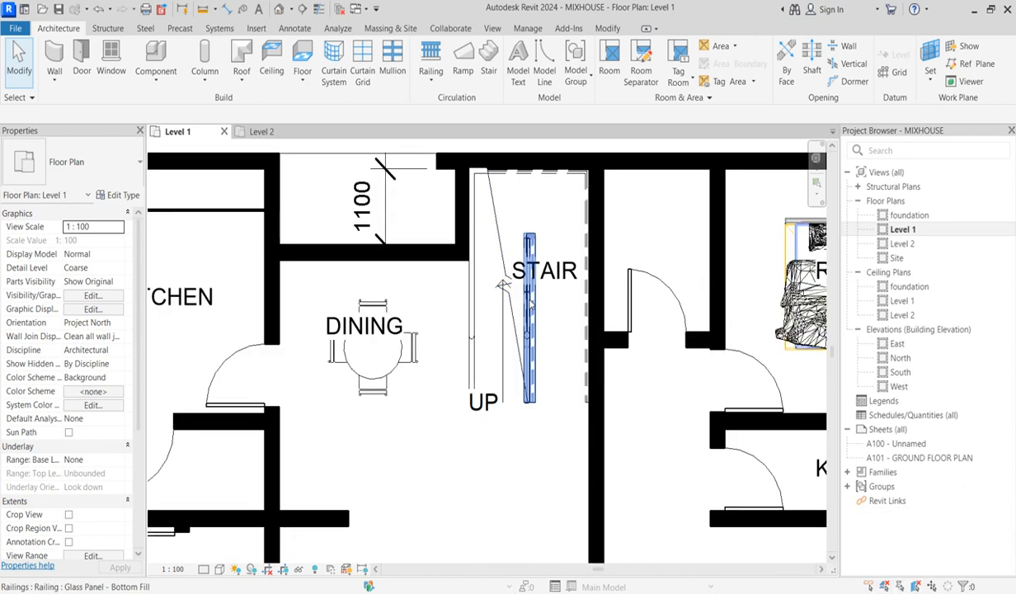
scroll(530, 302, down, 5)
scroll(502, 341, down, 2)
click(502, 347)
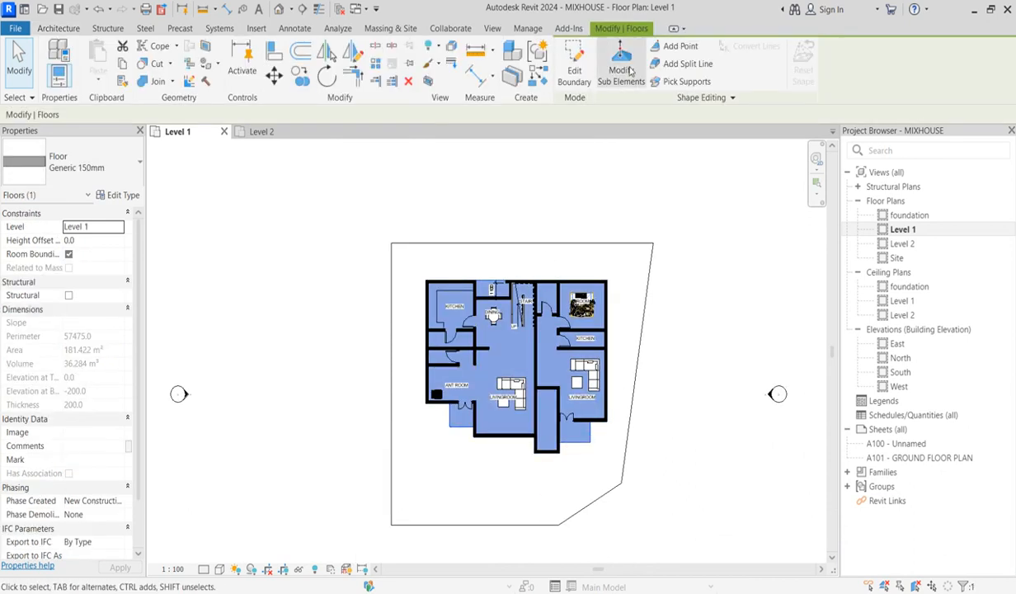
scroll(532, 287, up, 2)
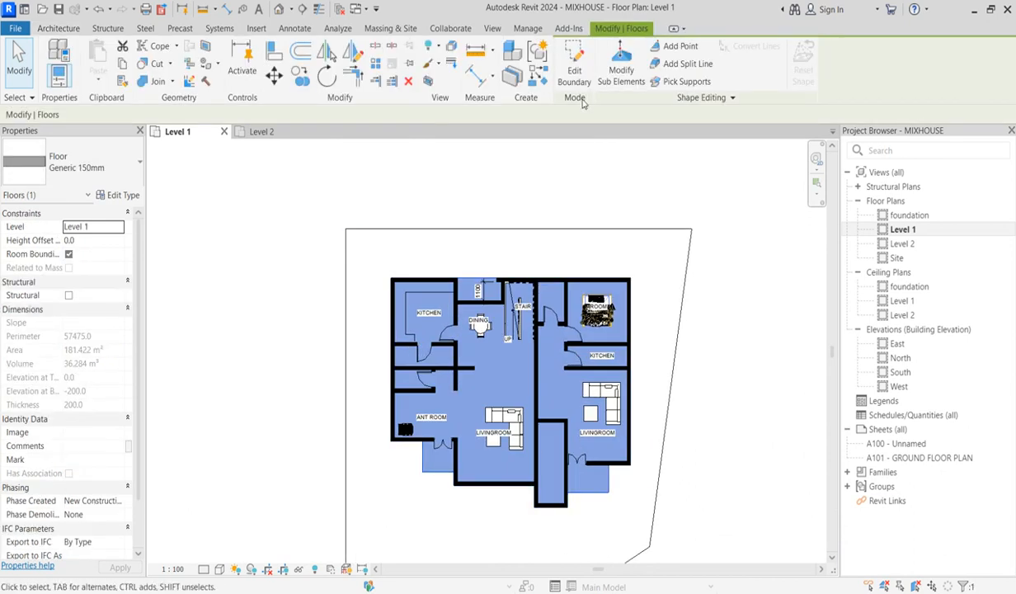
scroll(506, 342, up, 4)
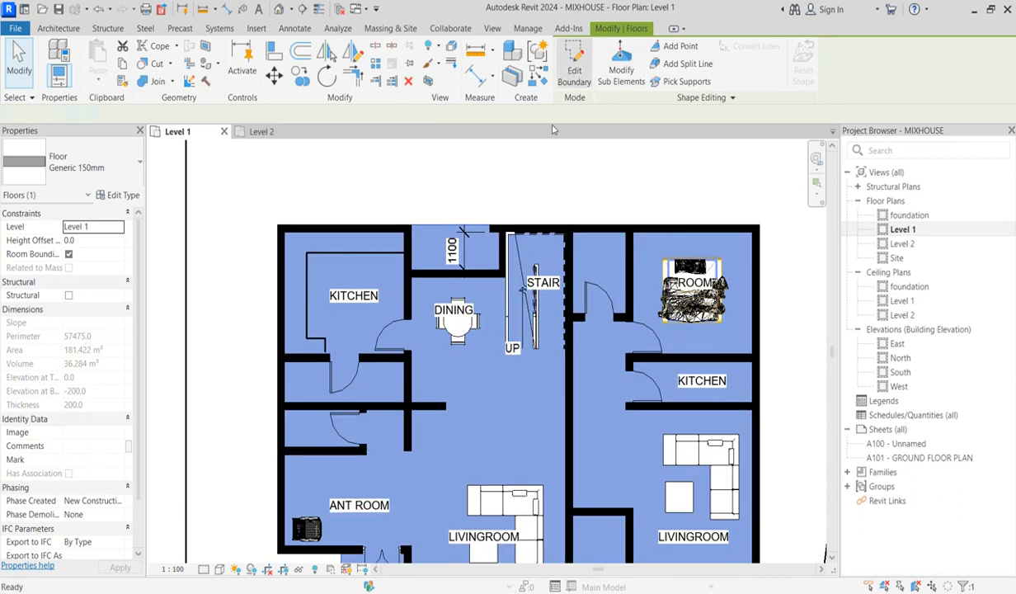
click(572, 73)
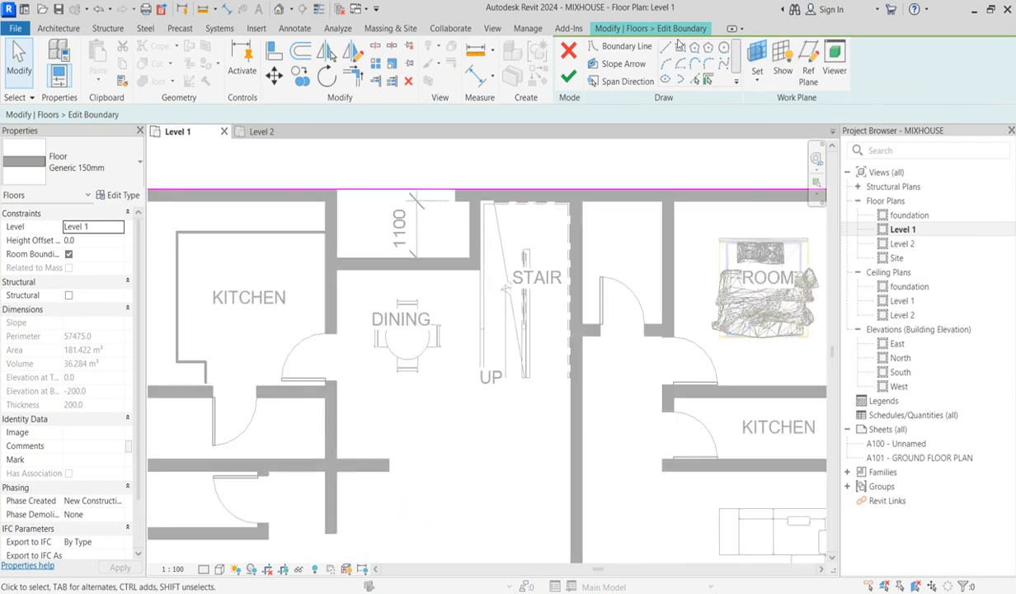
click(678, 50)
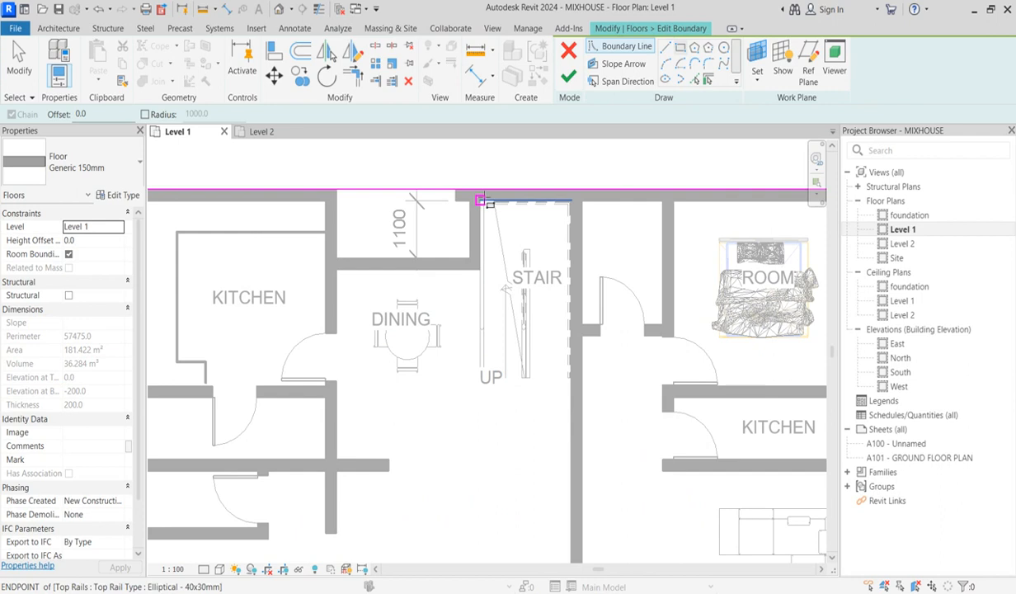
click(481, 176)
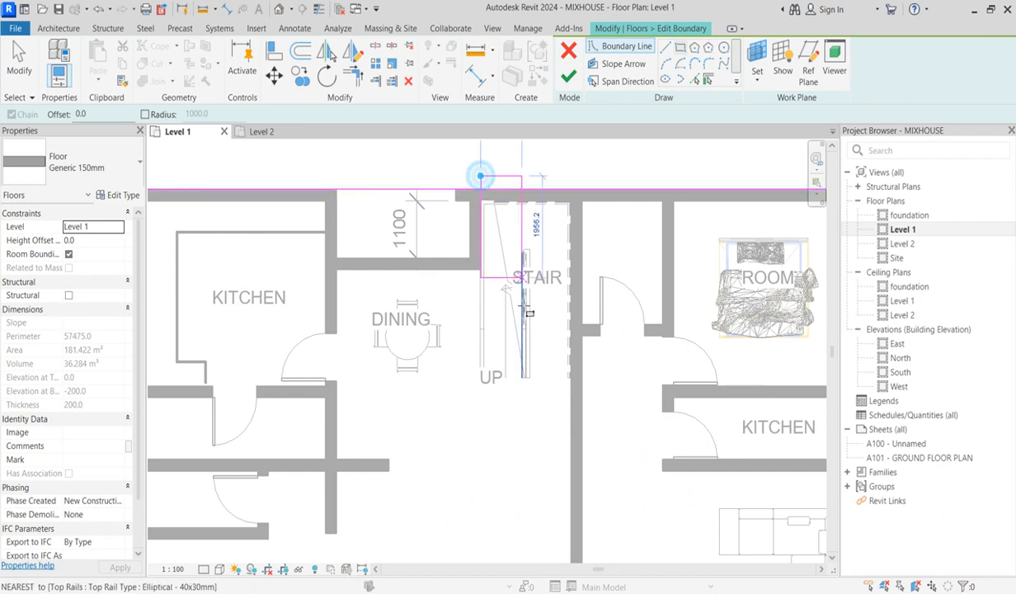
click(567, 378)
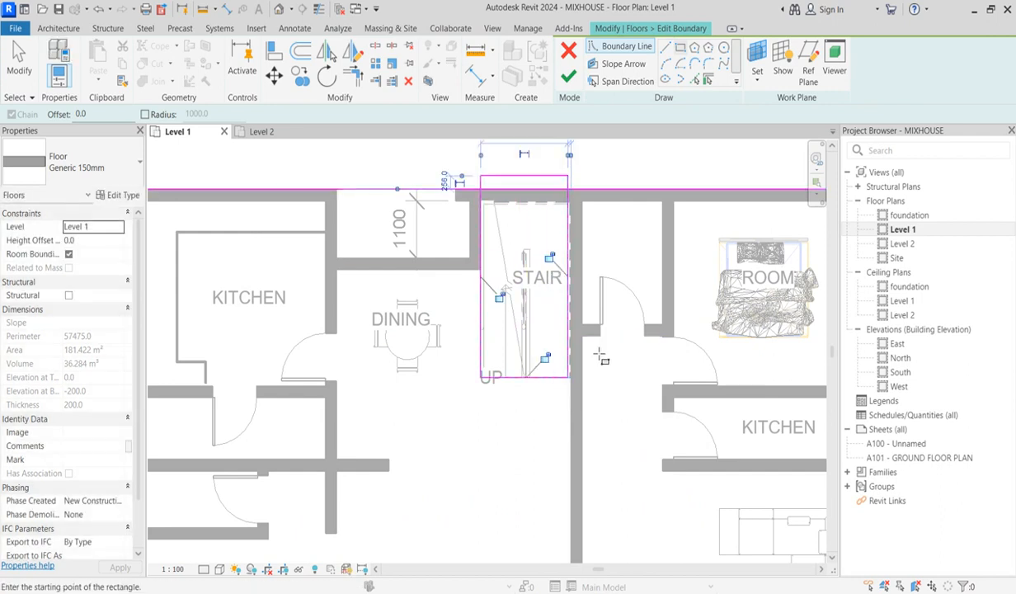
Align the right side of the stair rectangle with the adjacent wall face.
scroll(565, 388, up, 2)
click(277, 52)
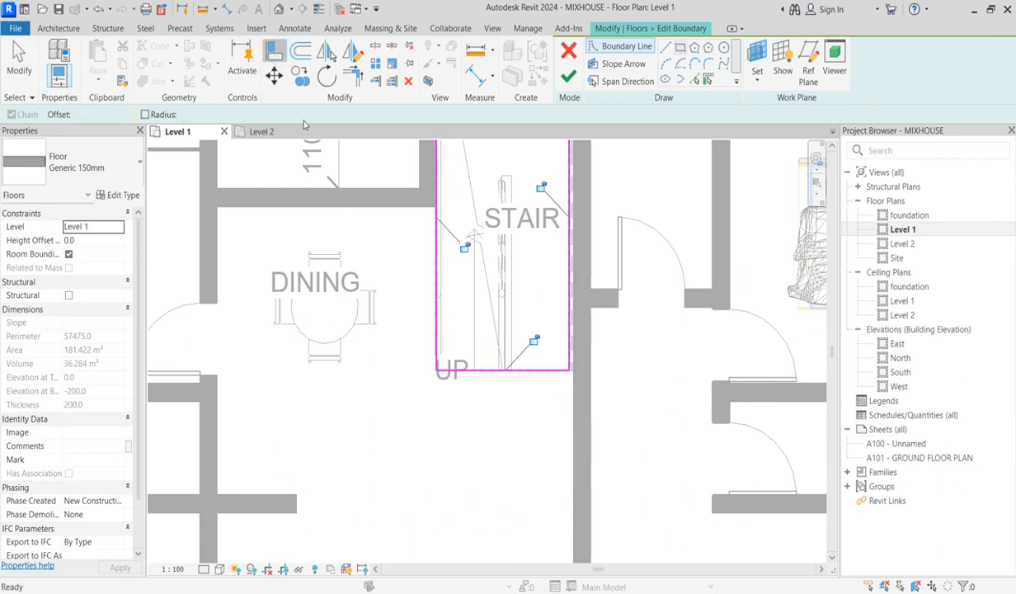
click(571, 195)
scroll(559, 221, down, 3)
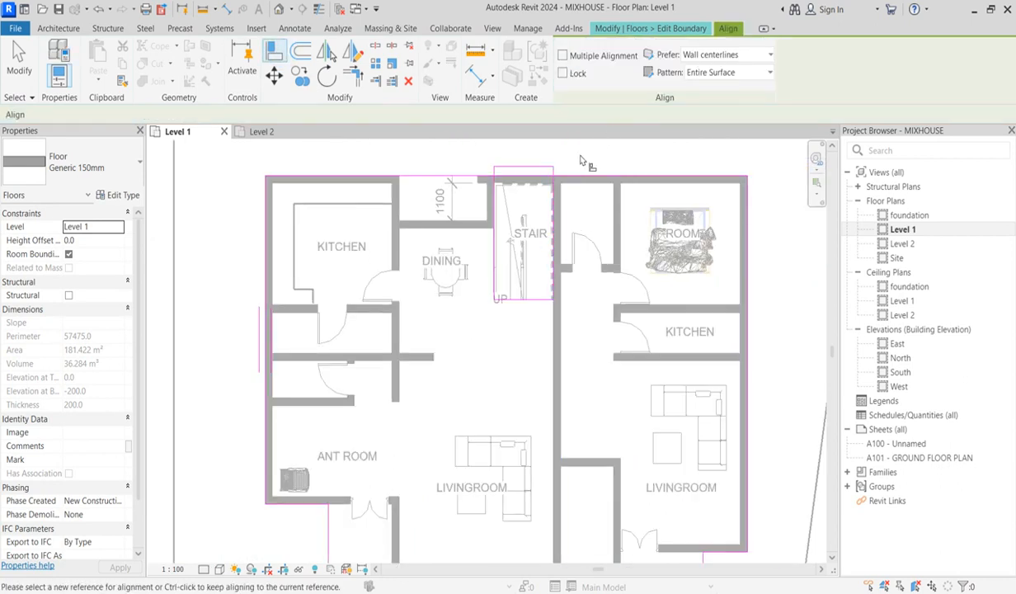
scroll(498, 169, up, 3)
key(Escape)
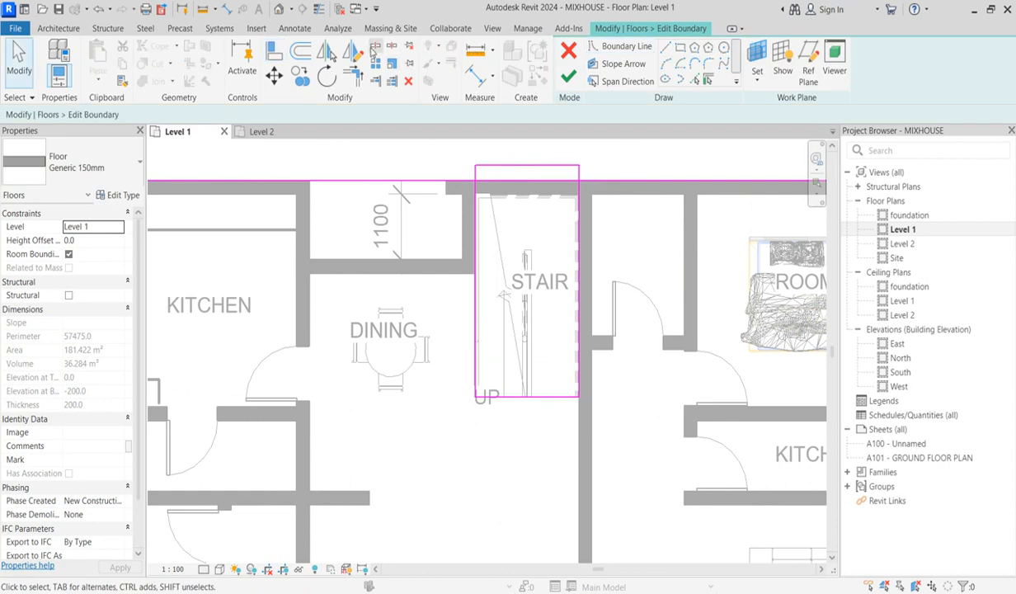
Split the floor's upper edge above the stair and trim it to the rectangle's left and right sides.
click(374, 47)
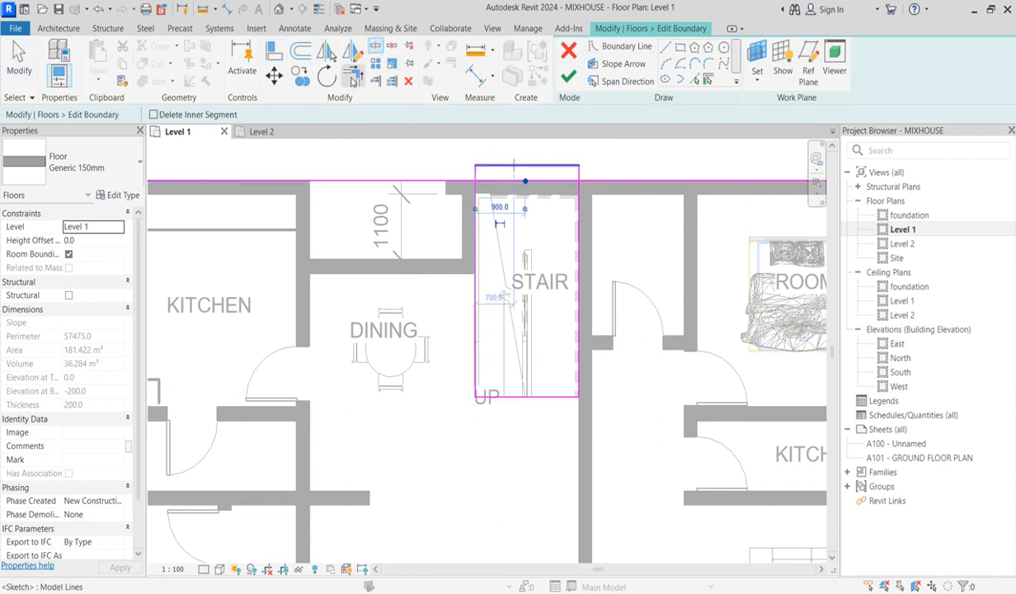
click(353, 79)
click(476, 235)
click(461, 179)
key(Escape)
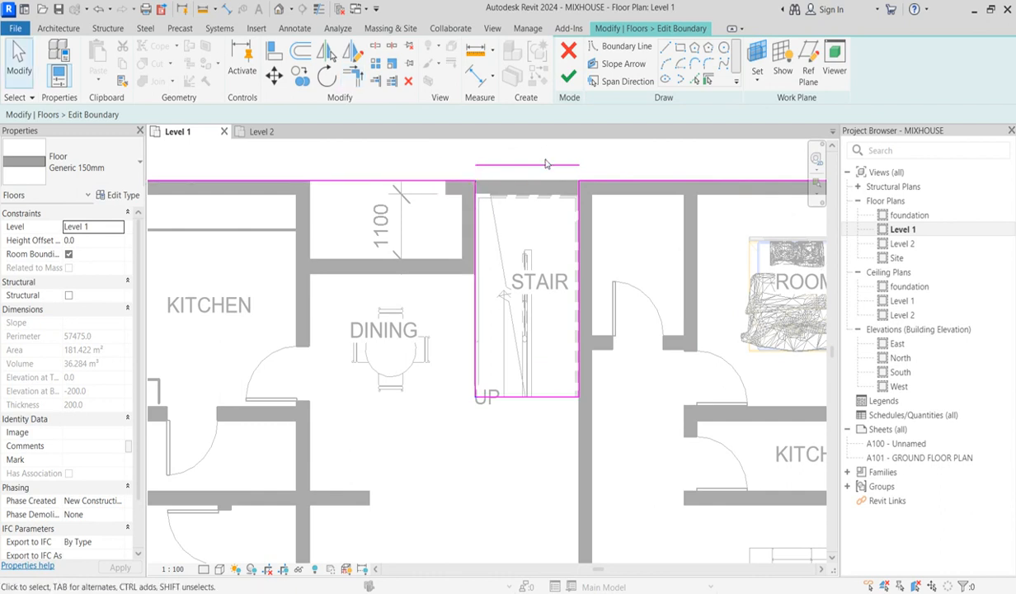
Delete the leftover line above the stair opening and finish the floor boundary.
click(545, 164)
key(Delete)
click(571, 76)
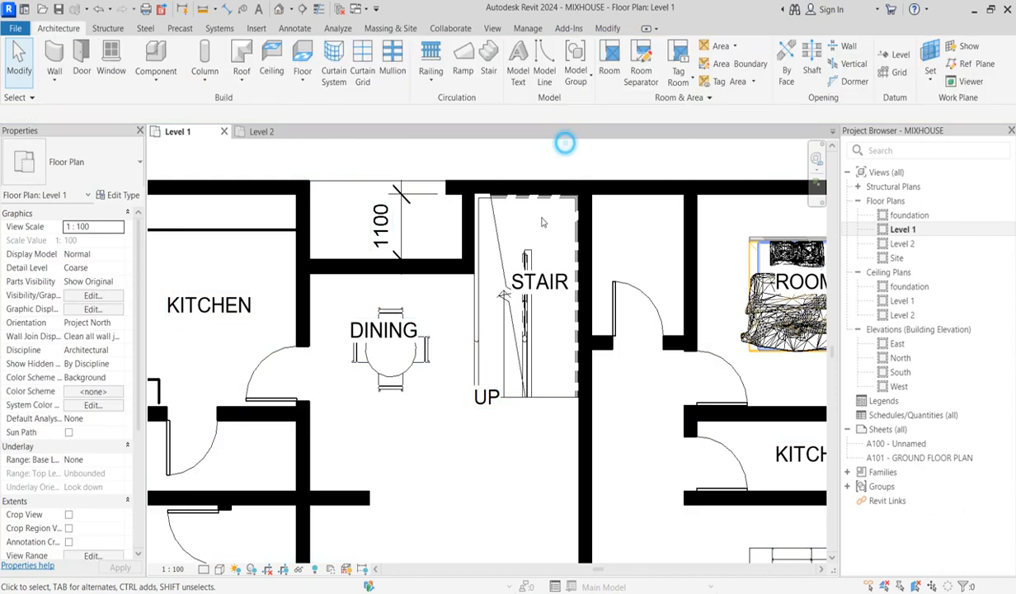
click(501, 289)
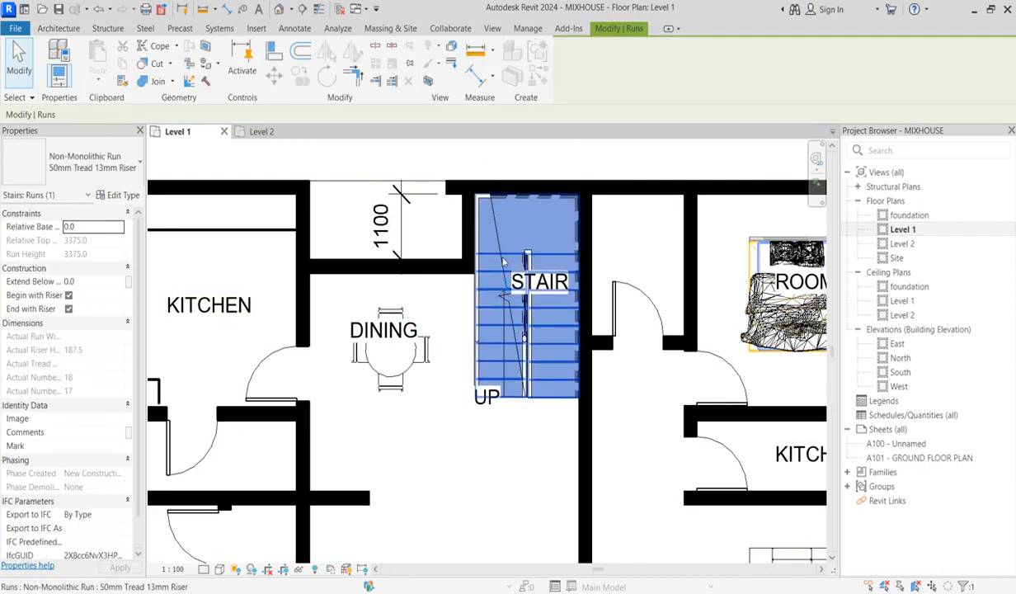
scroll(502, 233, down, 2)
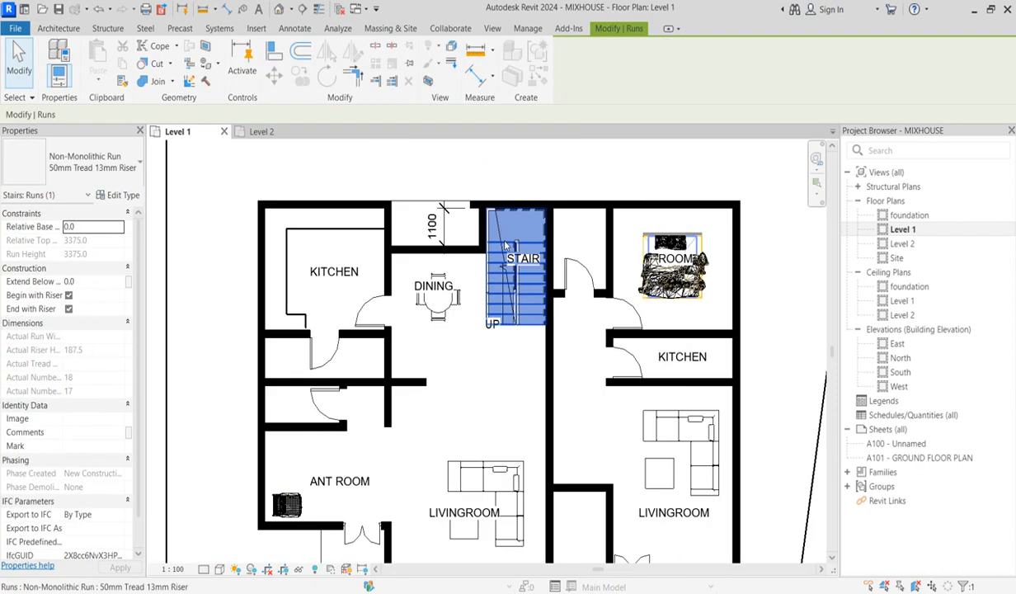
click(128, 168)
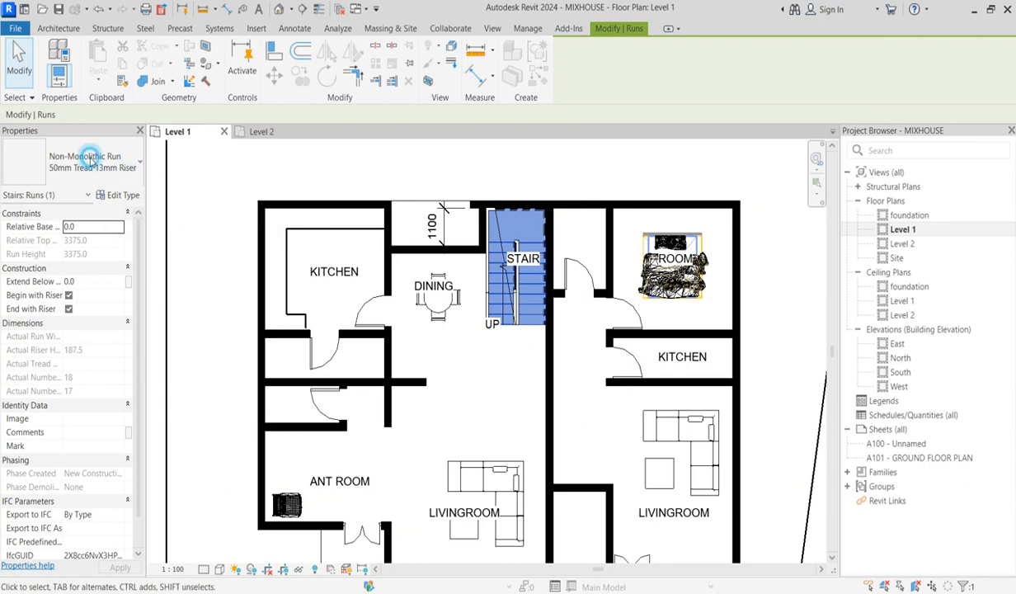
click(303, 142)
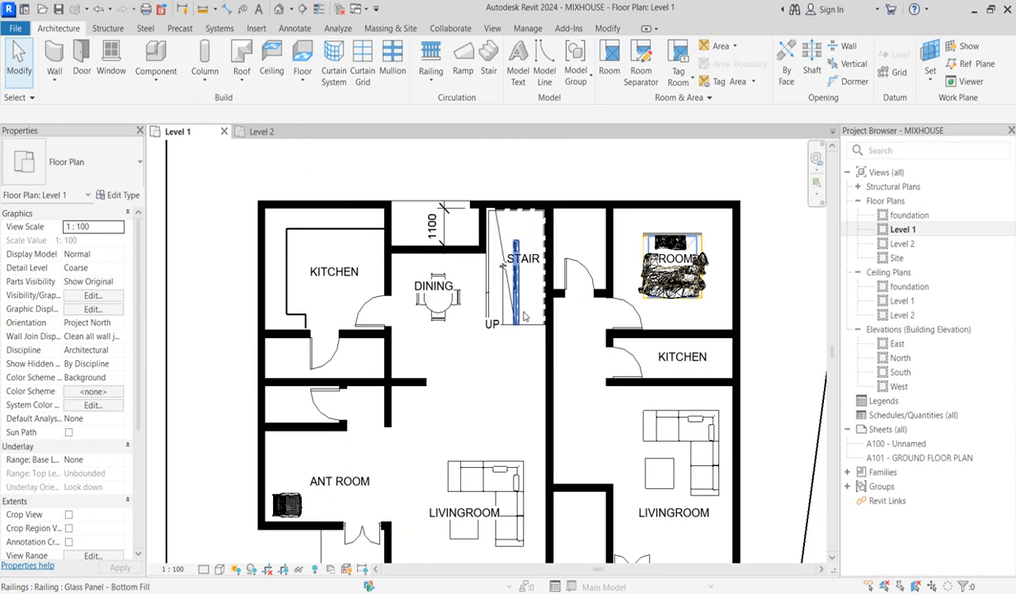
Draw a vertical building section through the stair and the living room beside it, and flip it to face the dining side.
scroll(528, 312, down, 5)
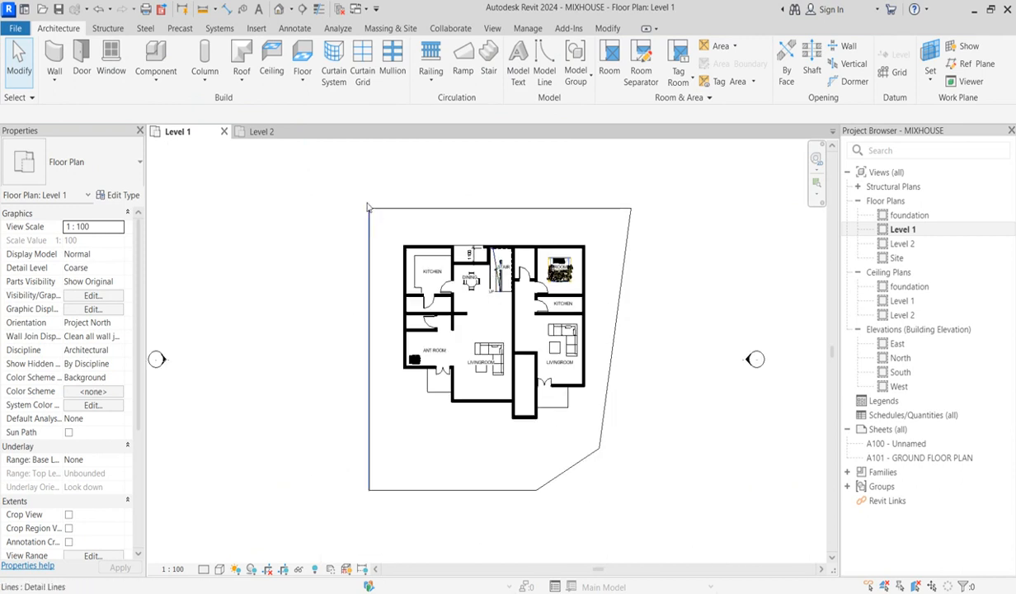
click(303, 10)
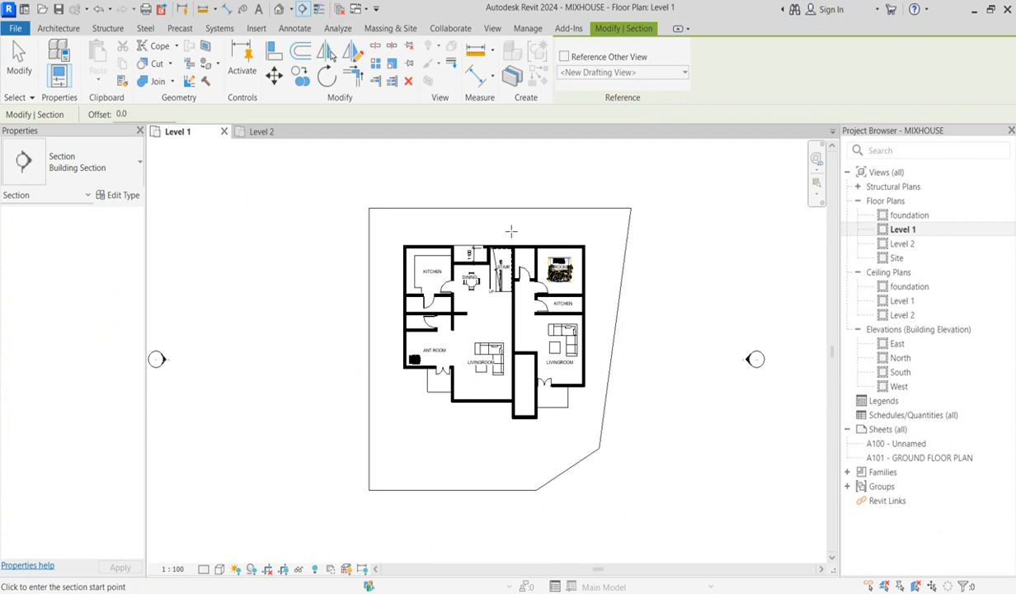
click(506, 217)
click(505, 443)
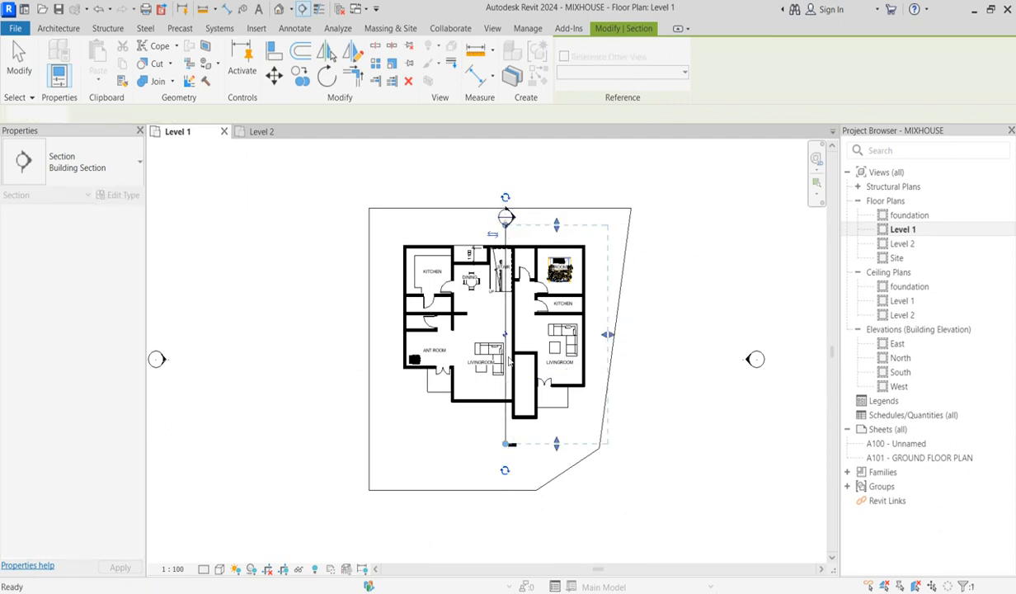
key(Escape)
click(491, 236)
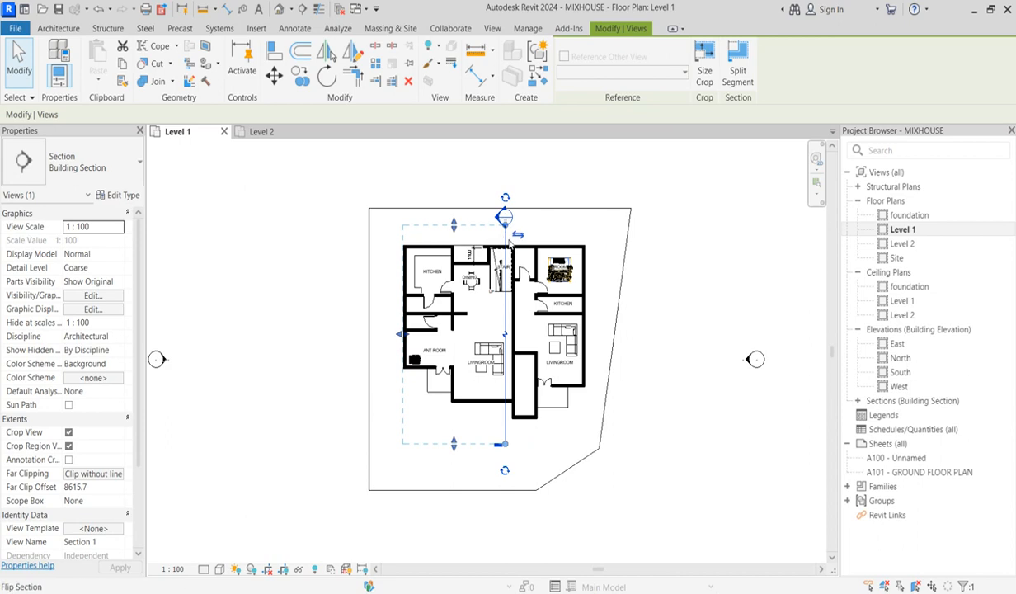
Open the new section's view and change the staircase's type to Cast-In-Place Monolithic Stair.
scroll(508, 241, up, 3)
right_click(505, 243)
click(532, 297)
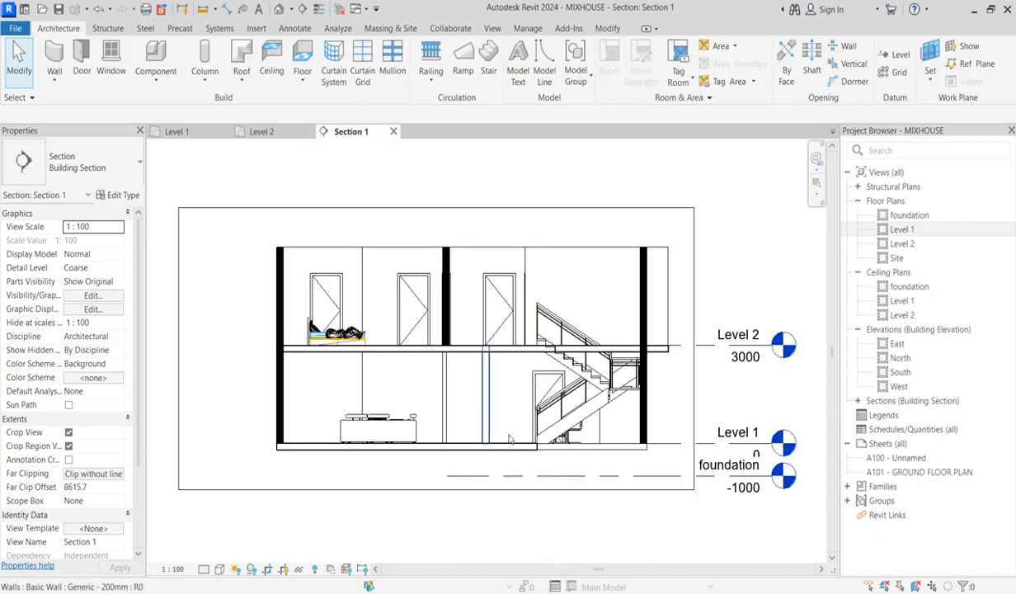
click(575, 372)
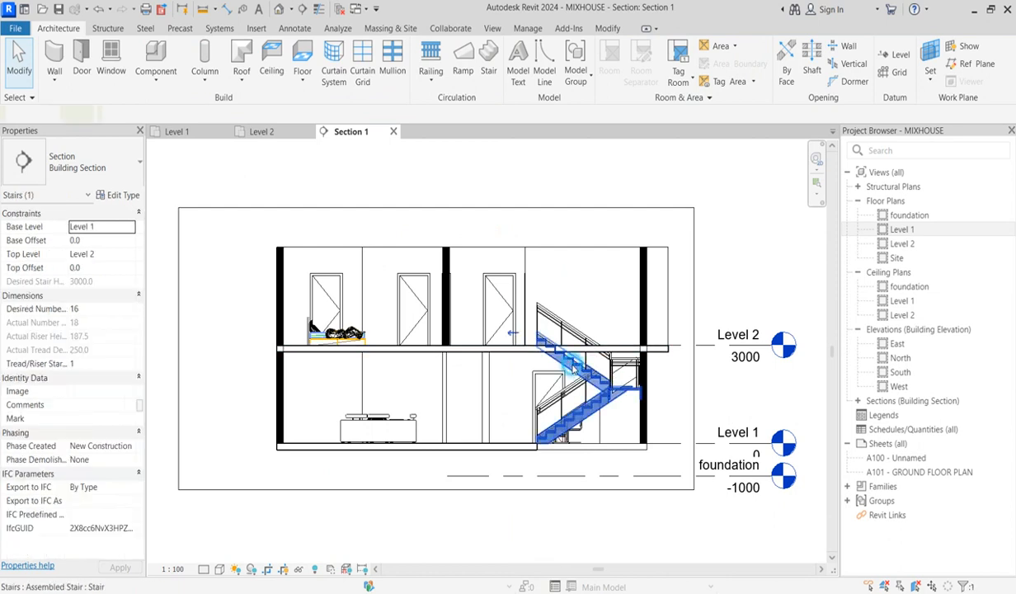
click(101, 166)
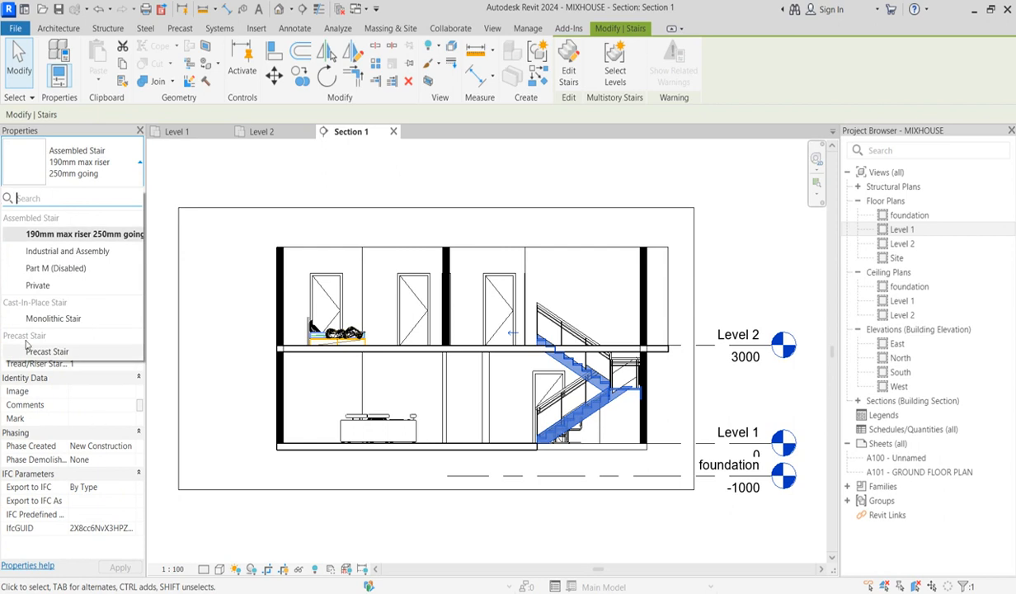
click(69, 323)
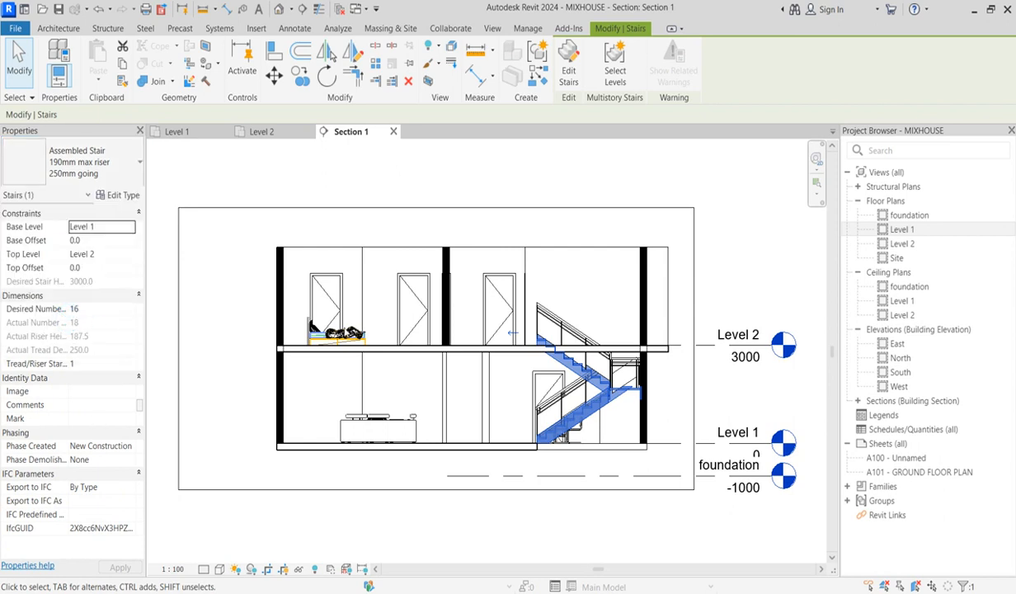
Return to the Level 1 floor plan and open the monolithic stair for editing.
double_click(904, 231)
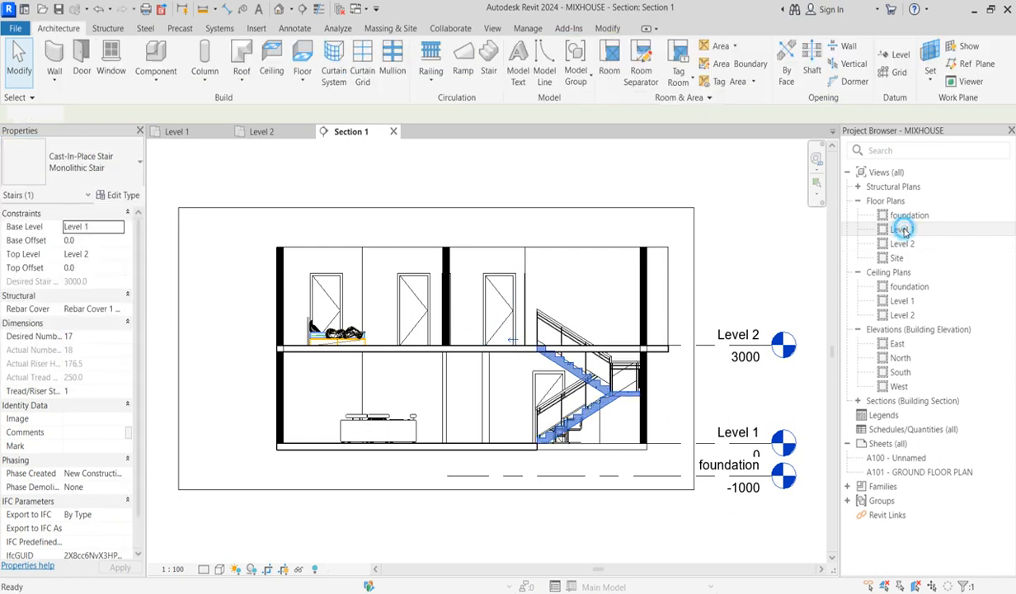
click(577, 207)
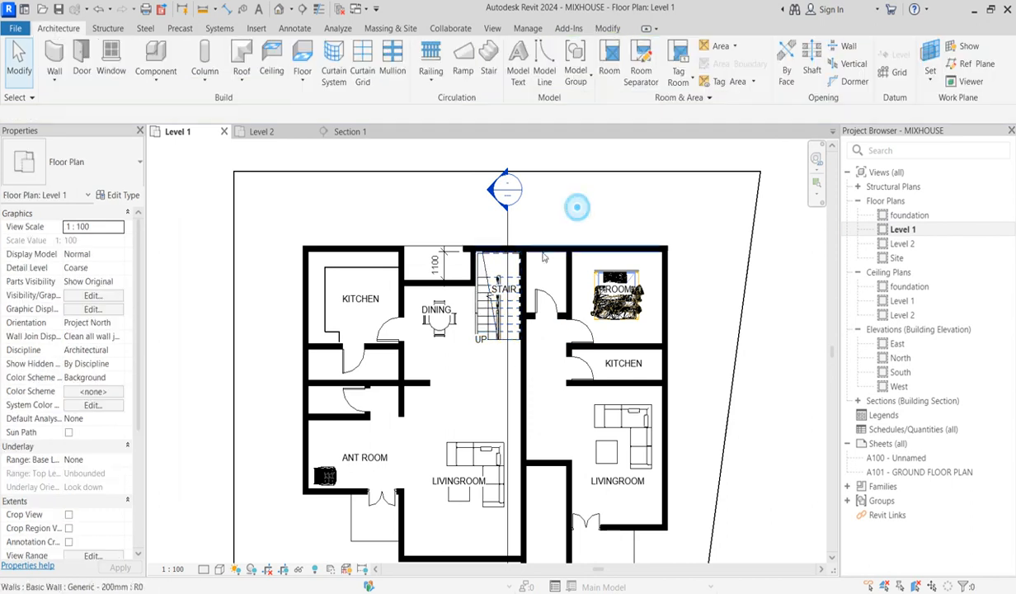
scroll(528, 297, up, 5)
scroll(439, 395, down, 3)
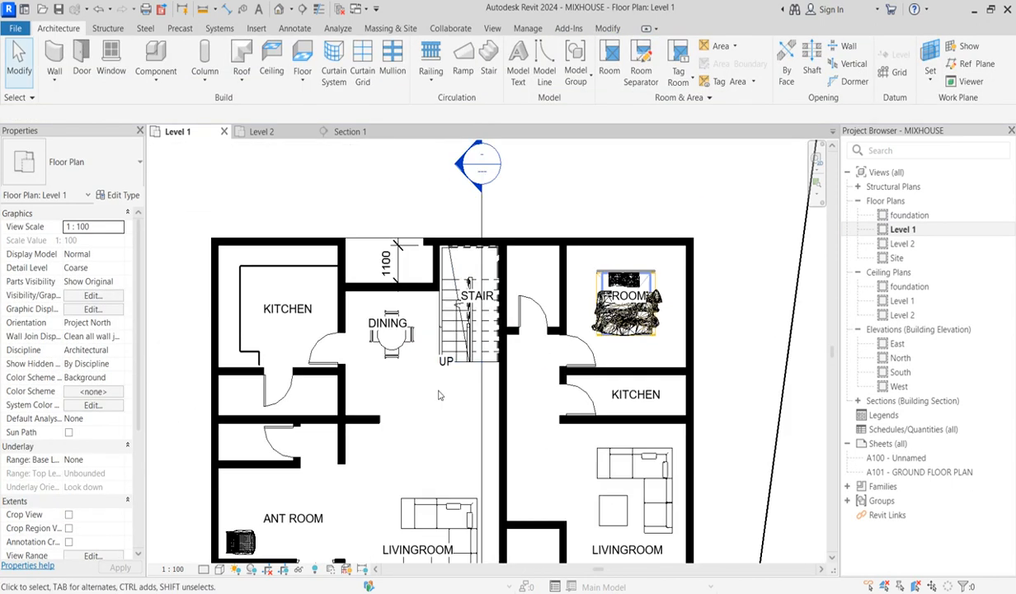
scroll(484, 248, down, 3)
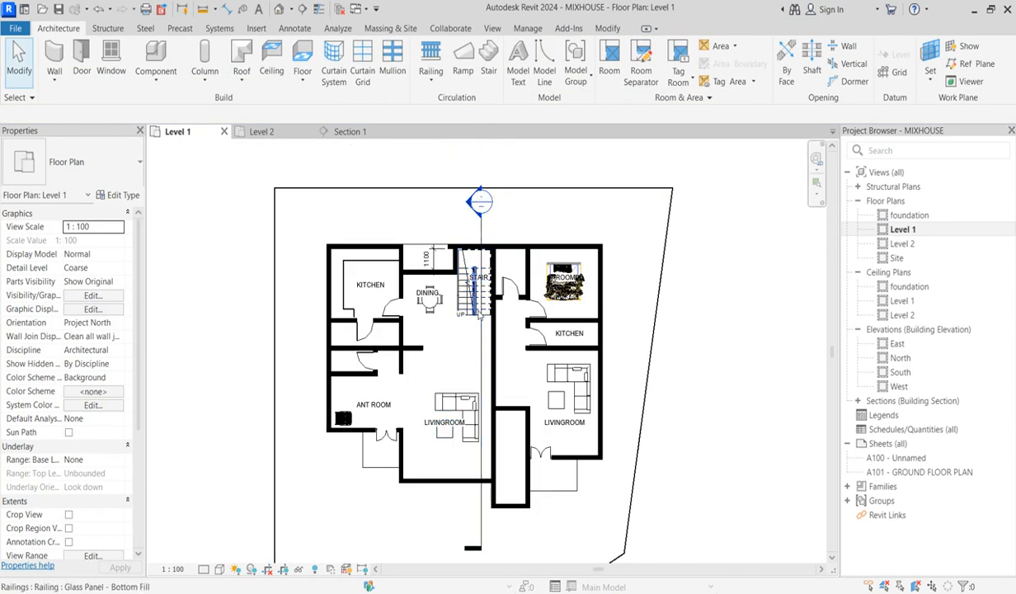
scroll(497, 322, up, 3)
scroll(473, 295, down, 4)
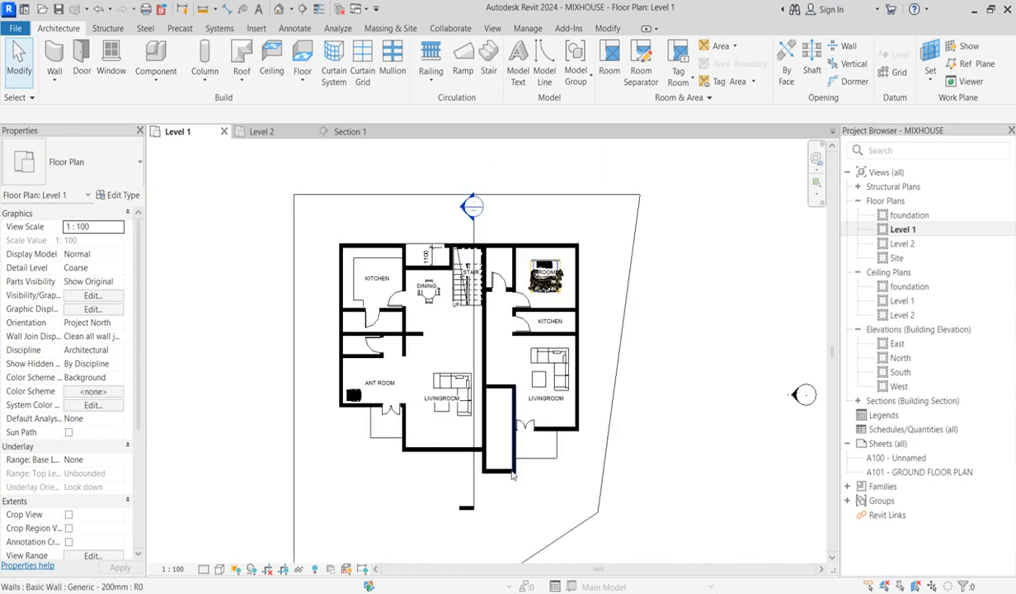
scroll(489, 340, up, 2)
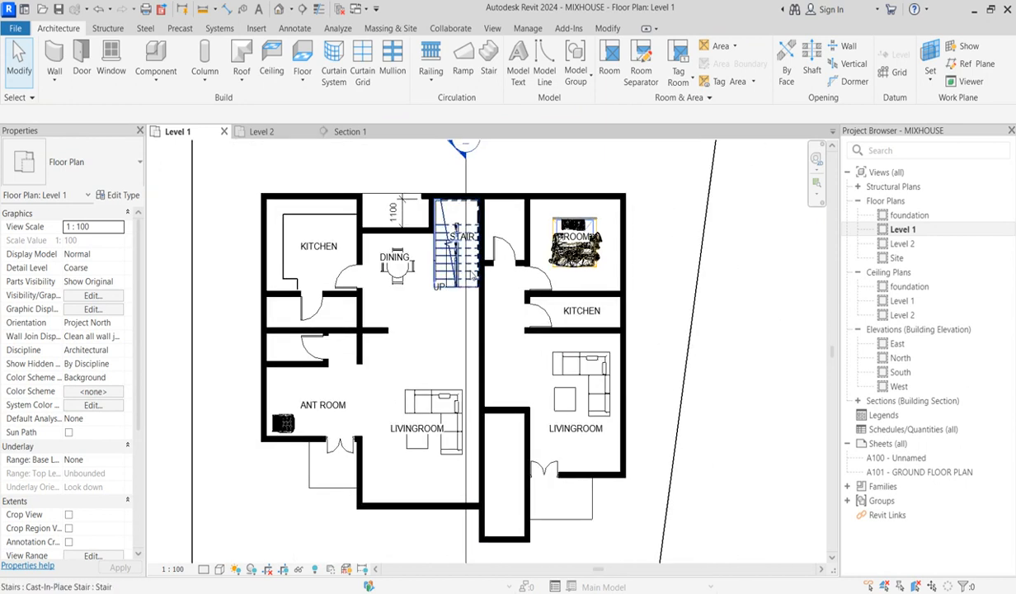
click(468, 270)
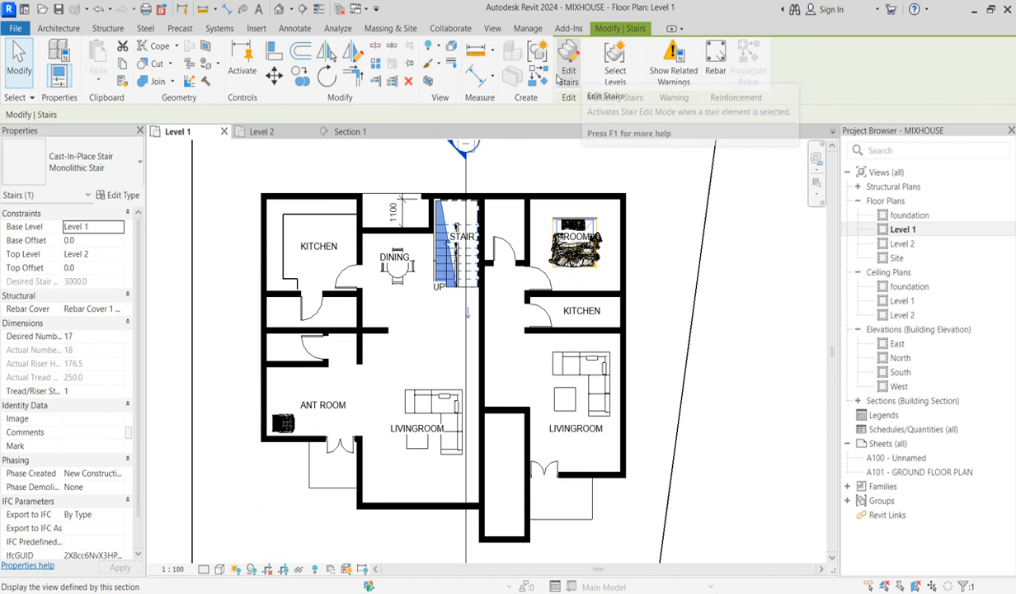
click(569, 66)
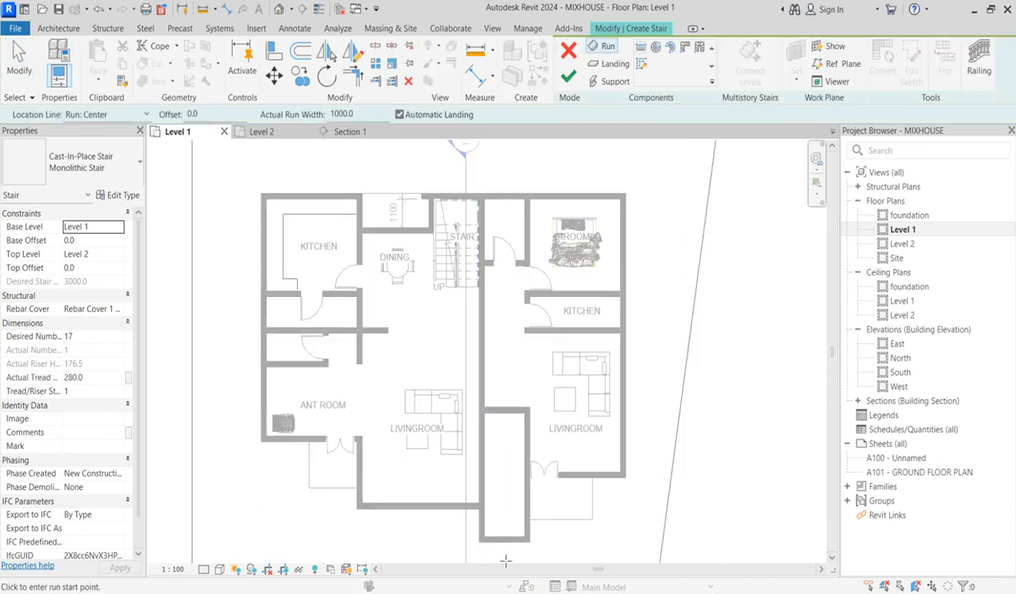
Start a sketched run and draw an 800 mm horizontal boundary line in the narrow room between the living rooms, level with the adjoining wall face.
scroll(503, 536, up, 2)
scroll(520, 536, down, 4)
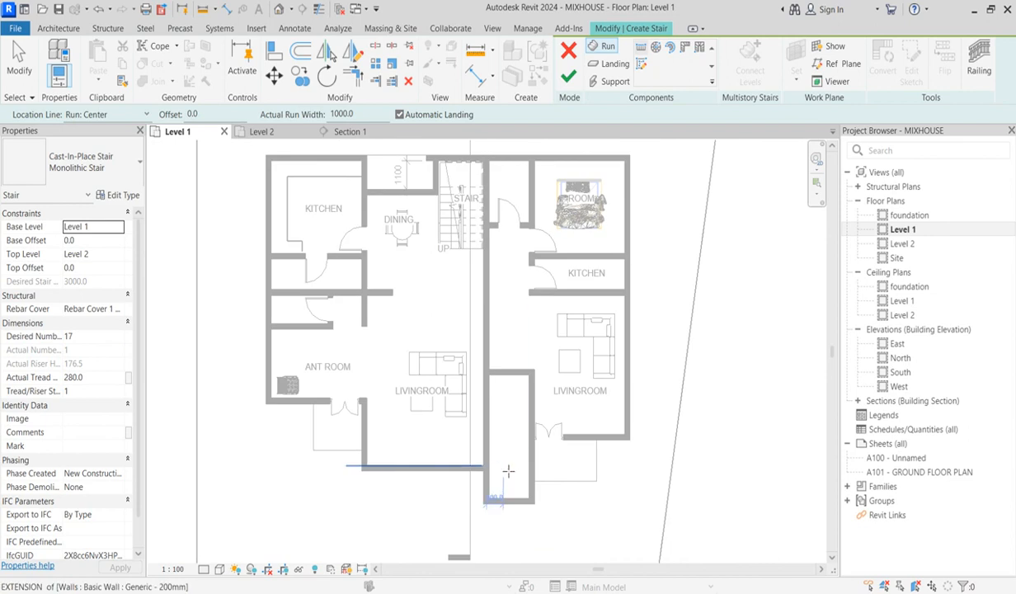
scroll(477, 466, up, 3)
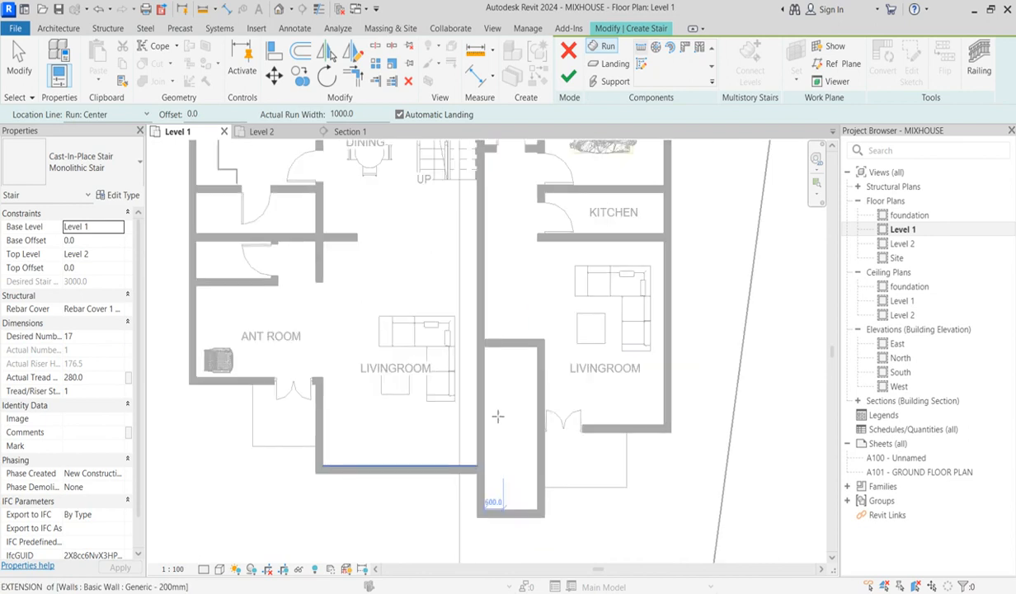
click(641, 64)
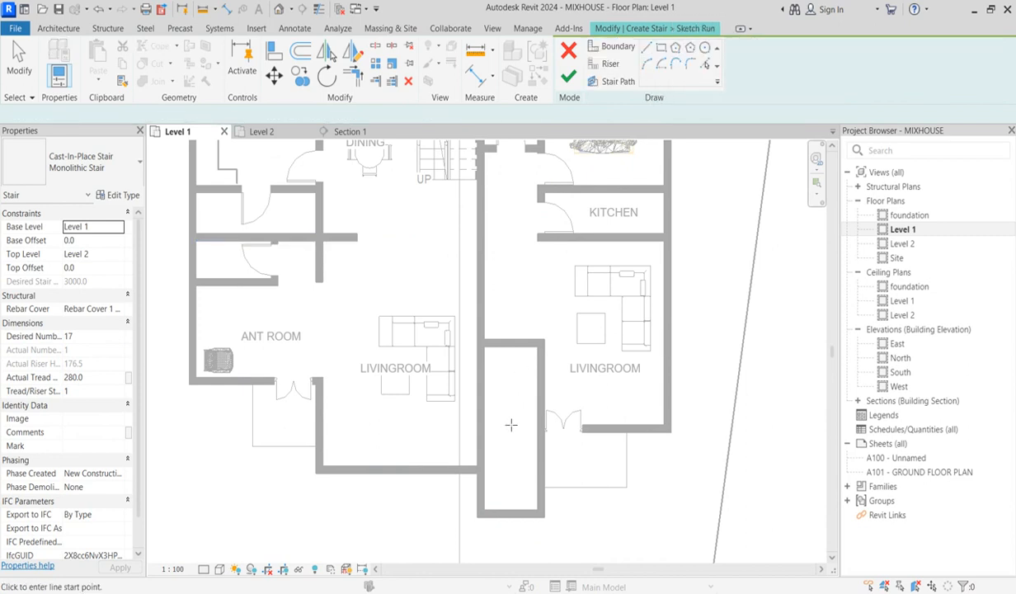
scroll(499, 487, up, 1)
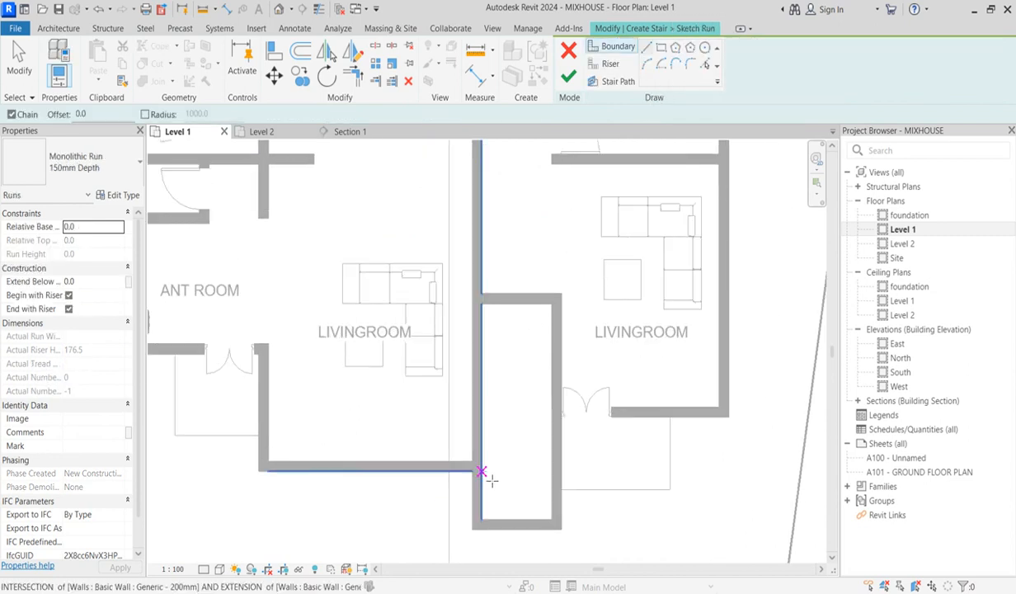
click(481, 466)
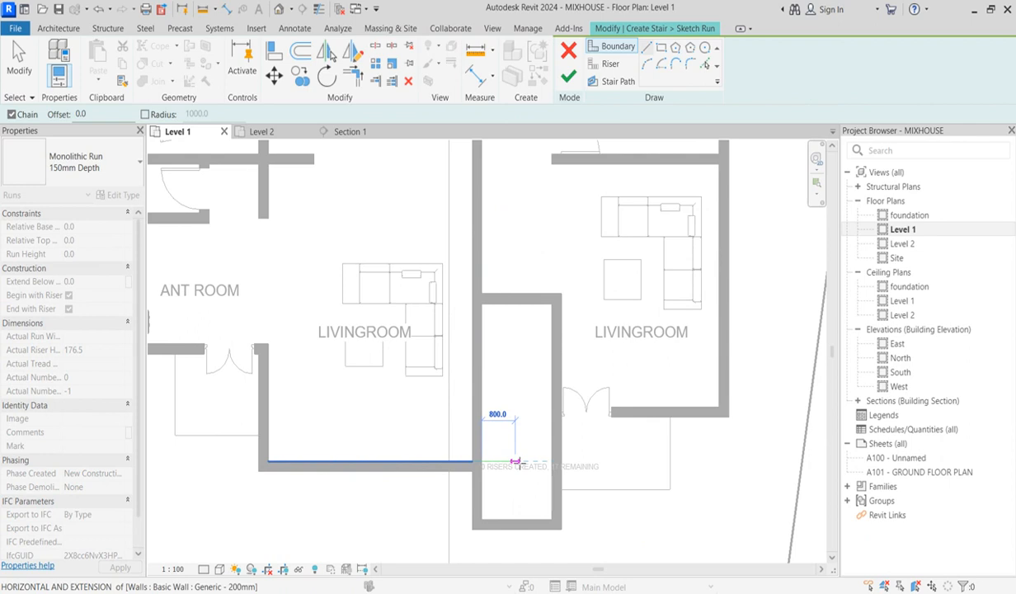
click(517, 463)
key(Escape)
Draw the run's left, upper and right boundary lines along the narrow room's walls and delete the horizontal 800 mm line.
click(484, 462)
click(482, 303)
click(553, 303)
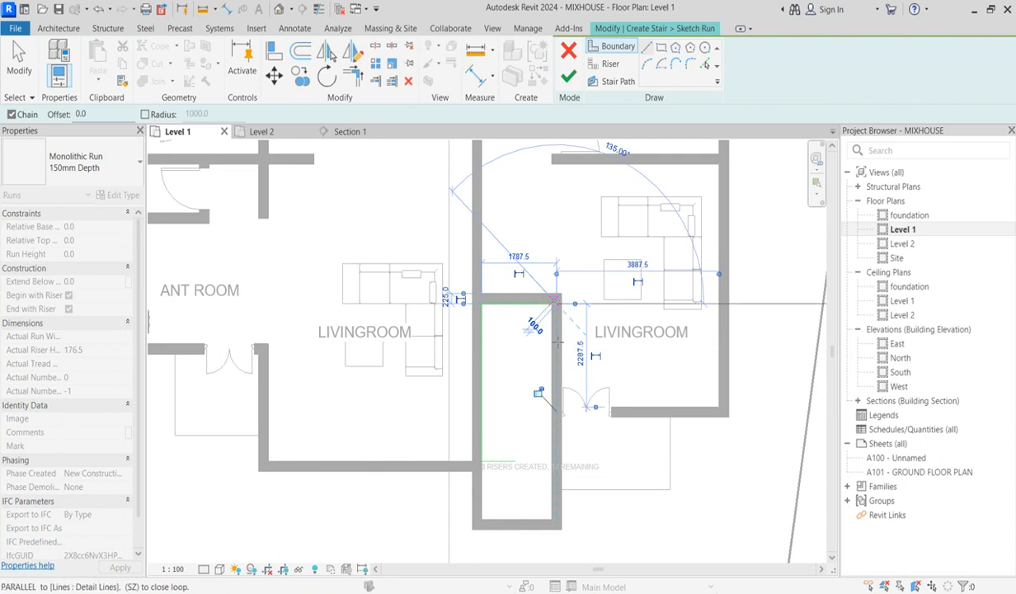
click(556, 461)
key(Escape)
key(Escape)
click(504, 466)
key(Delete)
Align the run's right boundary line with the inner face of the narrow room's right wall.
click(275, 51)
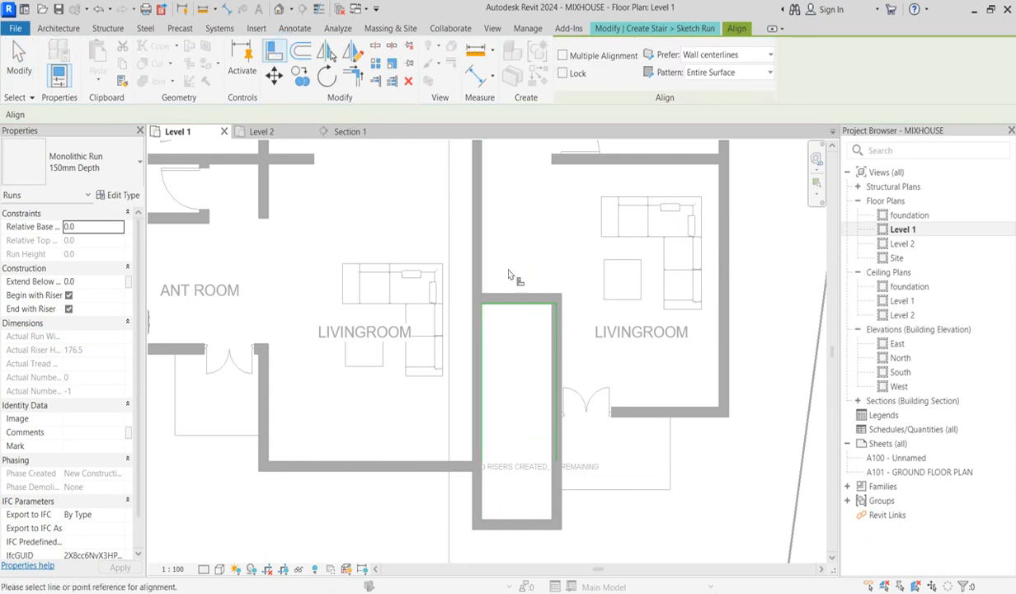
click(554, 336)
scroll(513, 363, up, 2)
right_click(477, 299)
click(511, 306)
right_click(510, 308)
click(532, 317)
scroll(460, 365, down, 2)
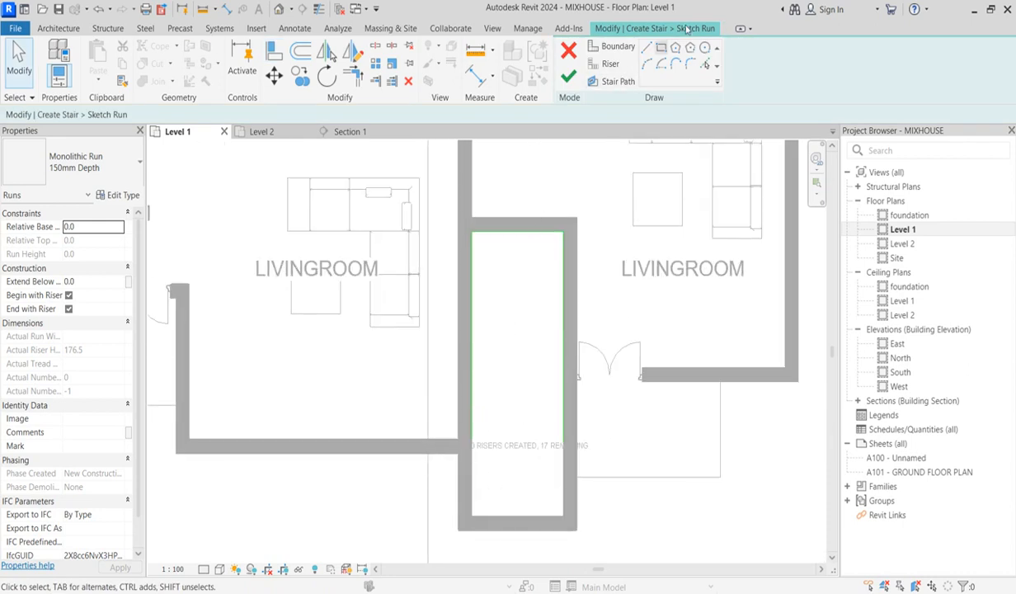
Draw an 800 mm horizontal riser line inward from the lower end of the run's left boundary.
click(610, 66)
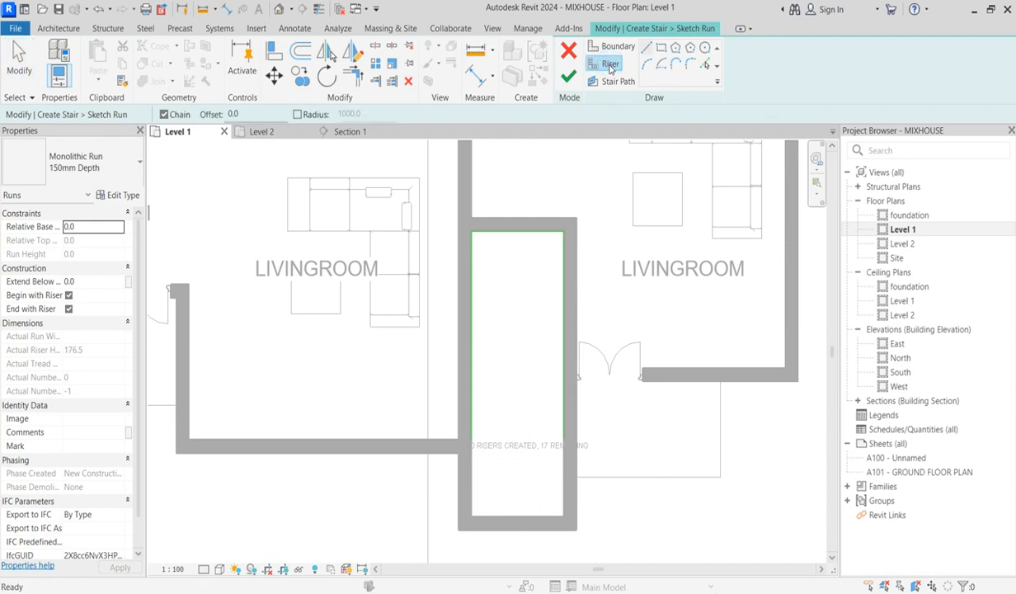
click(472, 441)
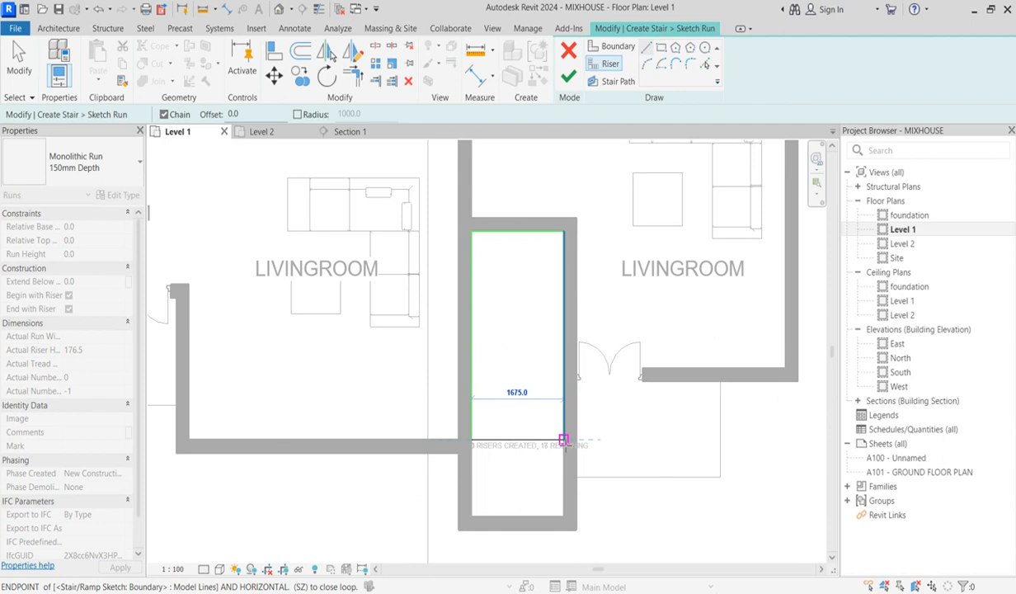
click(517, 441)
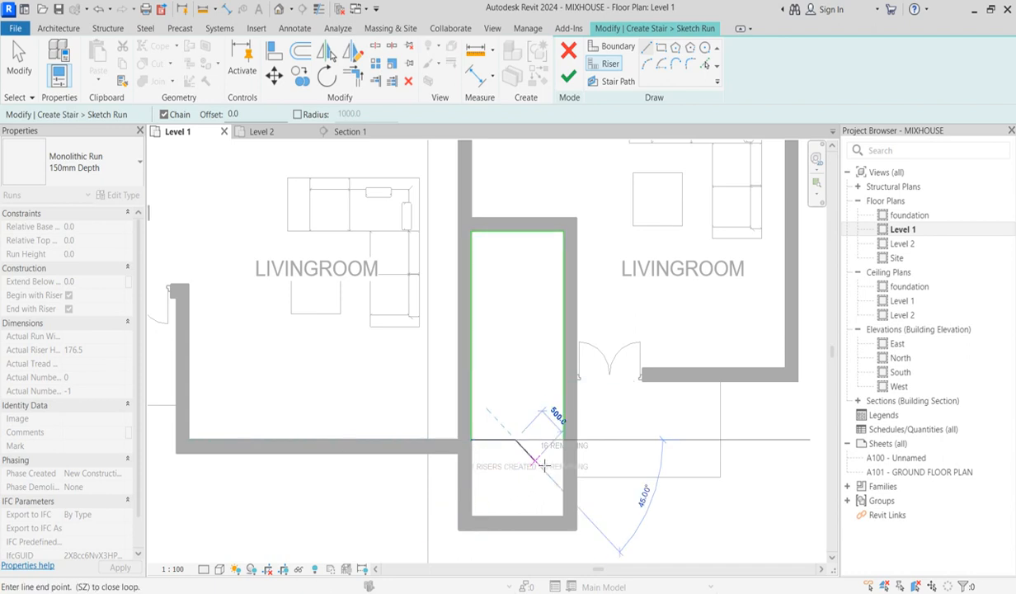
key(Escape)
key(Escape)
Mirror a copy of the riser to the right side about a vertical axis through the upper boundary's midpoint.
click(502, 441)
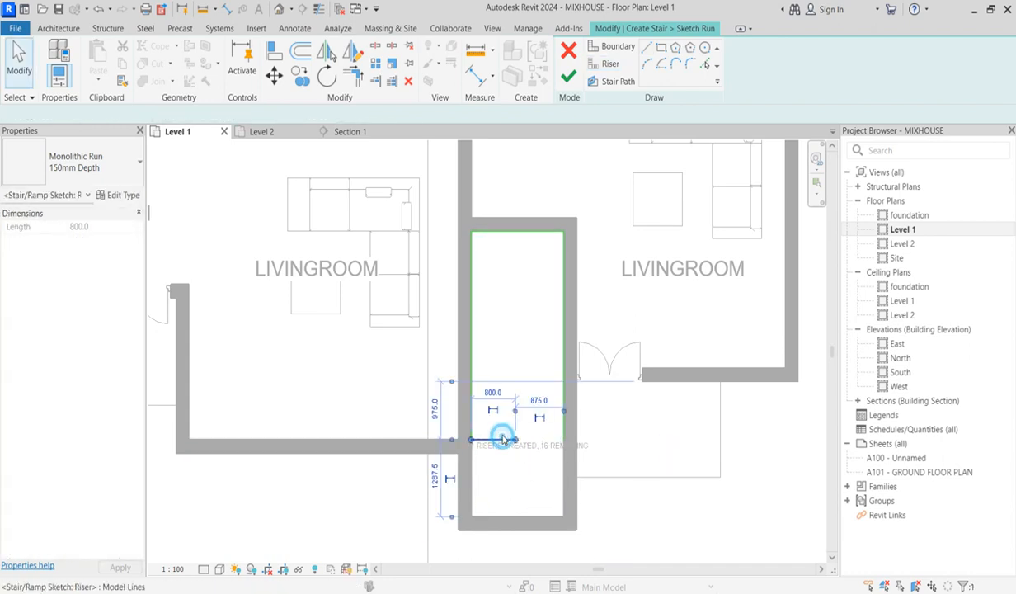
click(353, 51)
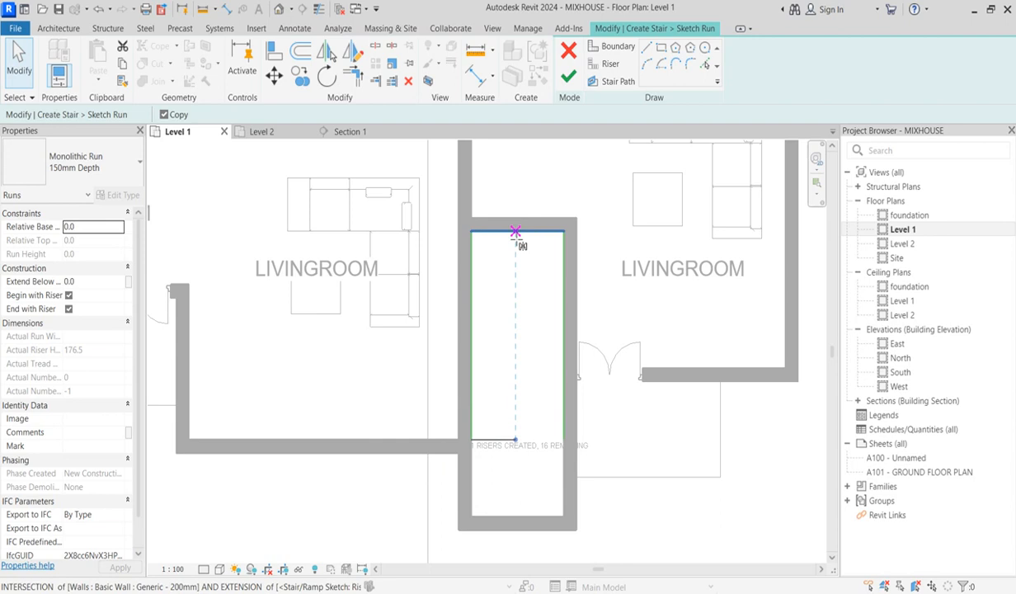
click(519, 239)
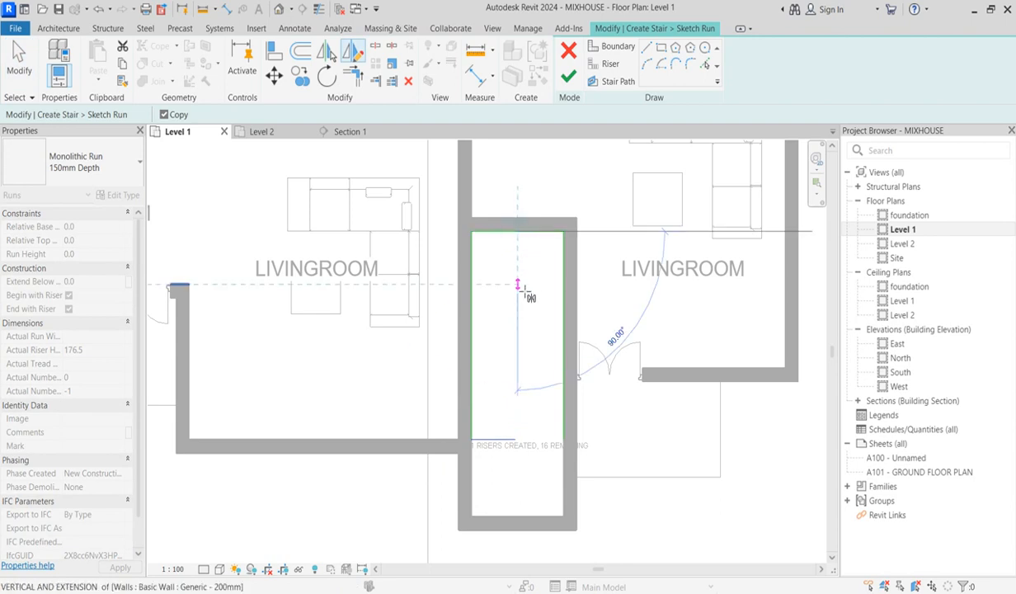
click(522, 287)
click(526, 373)
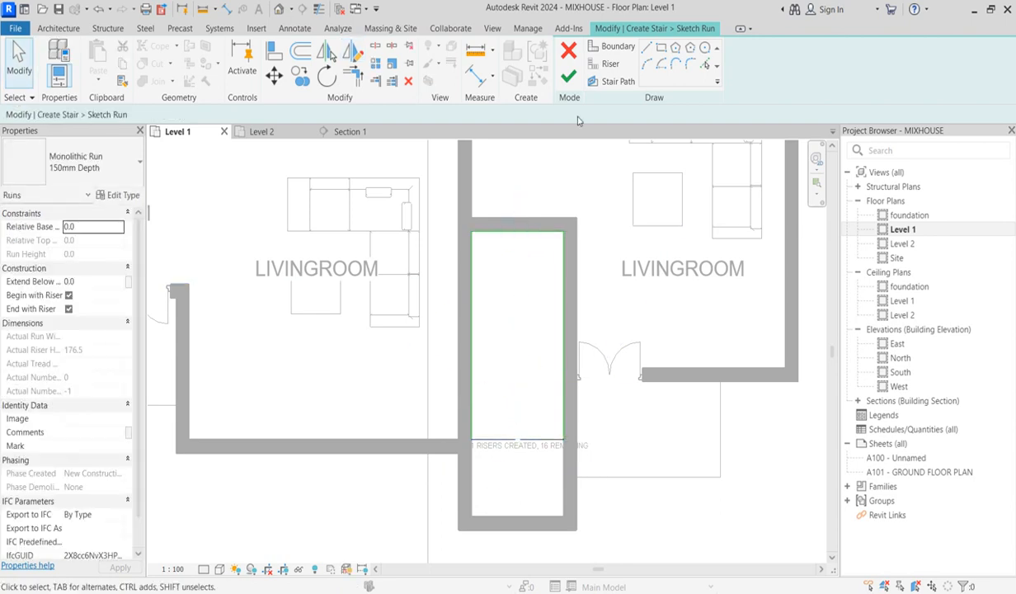
Draw a 75 by 2600 mm boundary rectangle upward from the gap between the two riser lines.
click(612, 46)
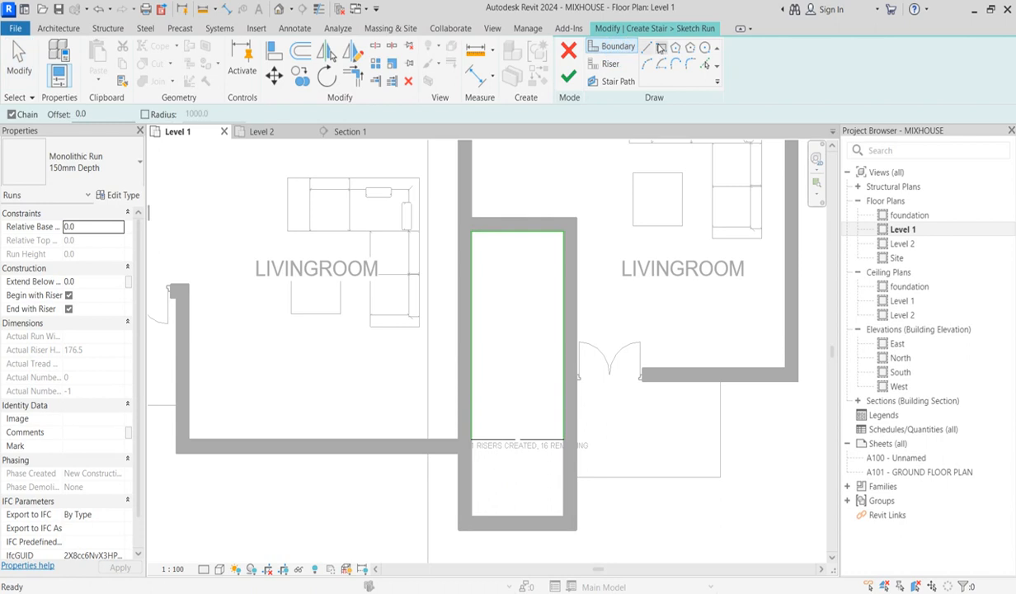
click(661, 49)
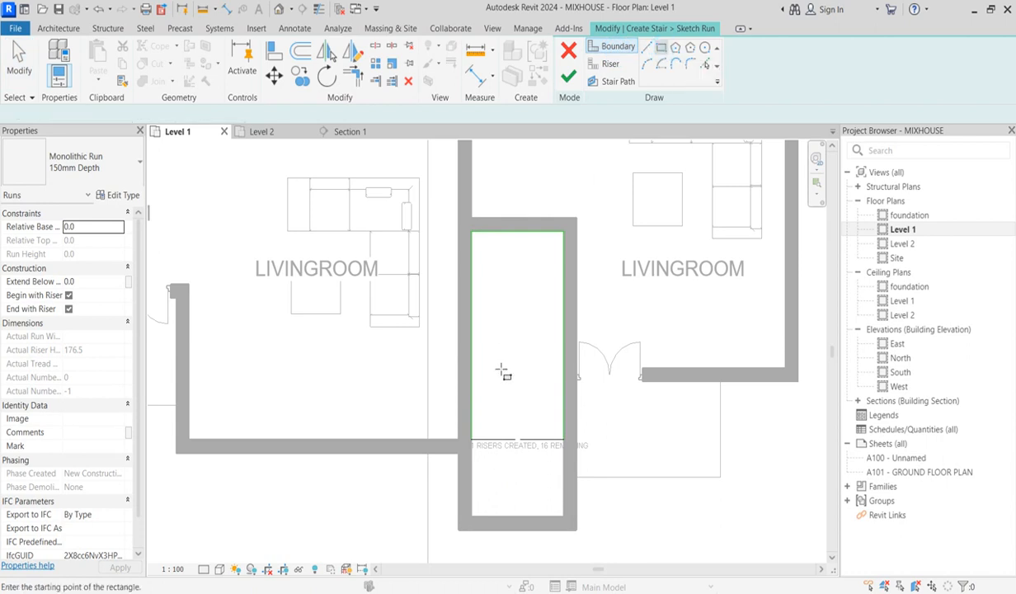
click(520, 440)
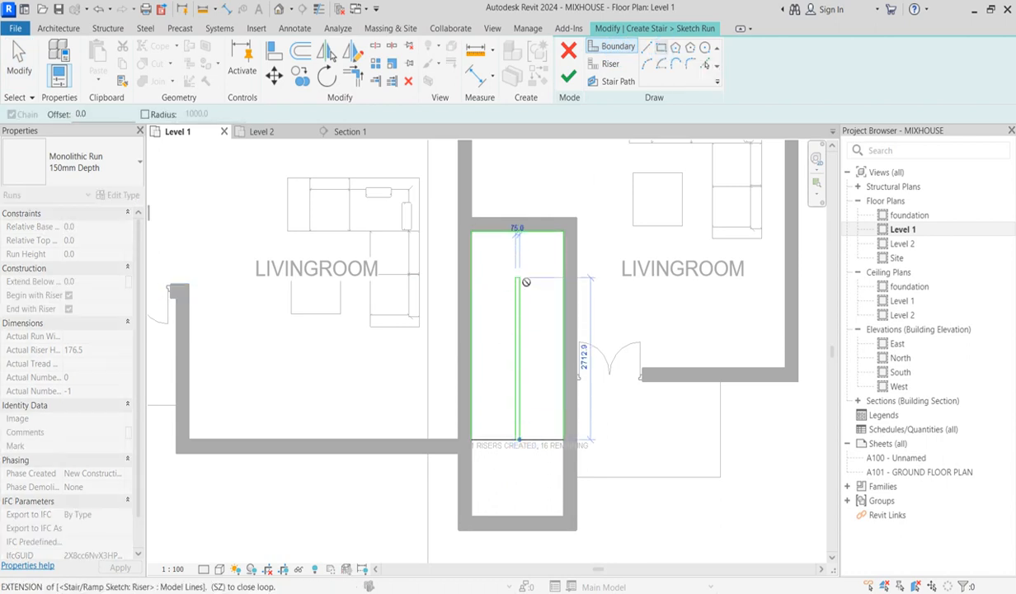
click(516, 285)
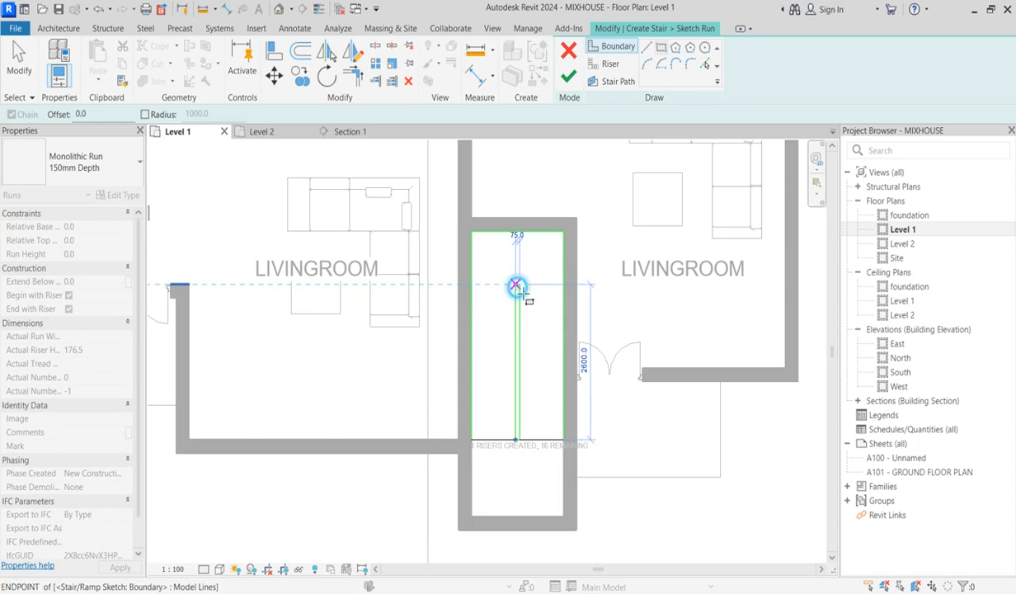
Offset copies of the left riser upward at 300 mm spacing until the left flight has nine additional risers.
key(Escape)
key(Escape)
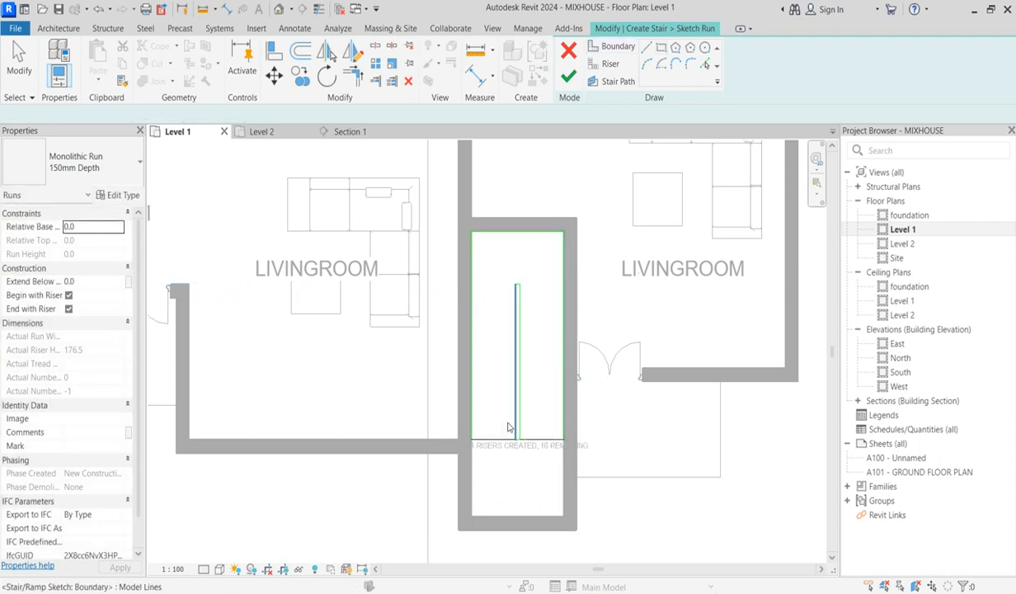
scroll(535, 407, up, 1)
click(301, 49)
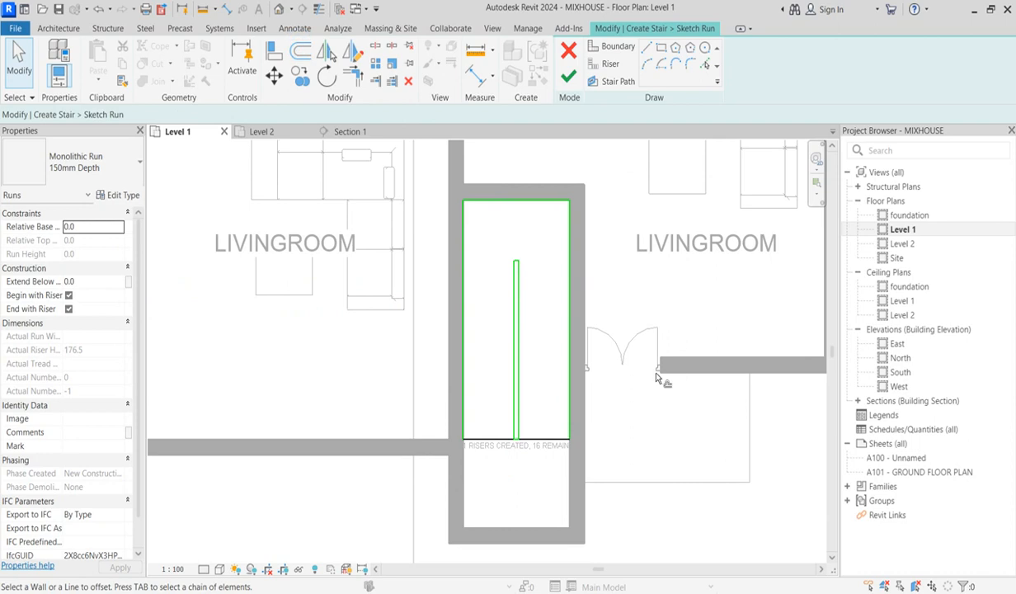
click(473, 439)
click(489, 418)
click(483, 399)
click(492, 378)
click(490, 357)
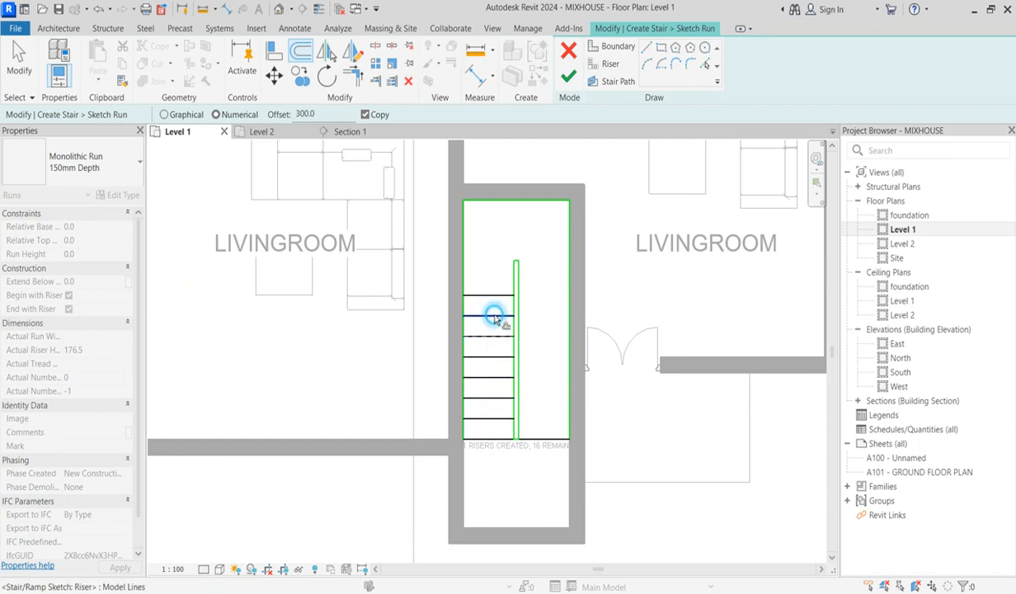
click(490, 275)
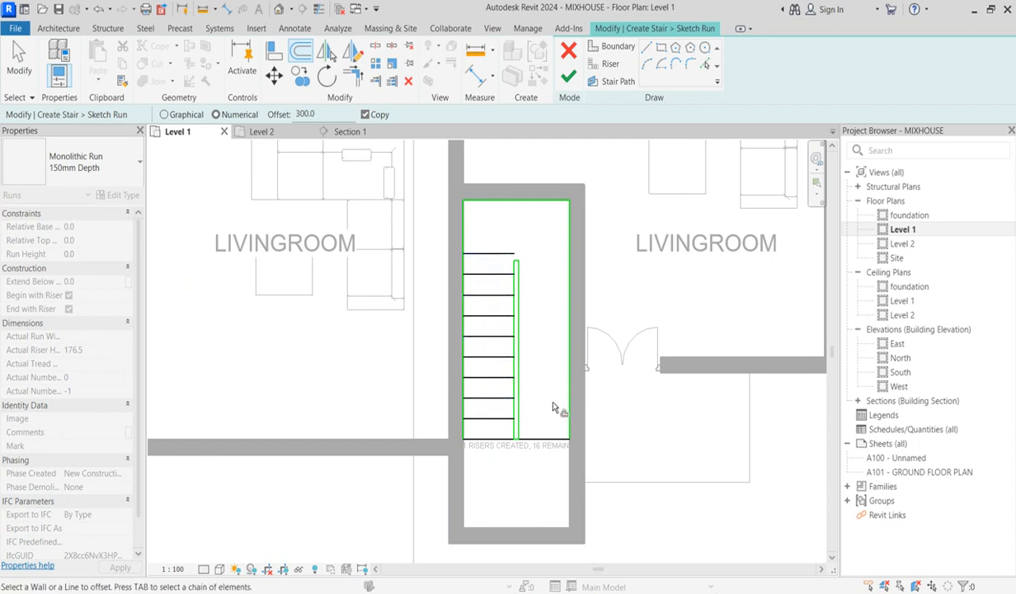
Offset copies of the right riser upward at 300 mm spacing to match the left flight's nine additional risers.
click(545, 439)
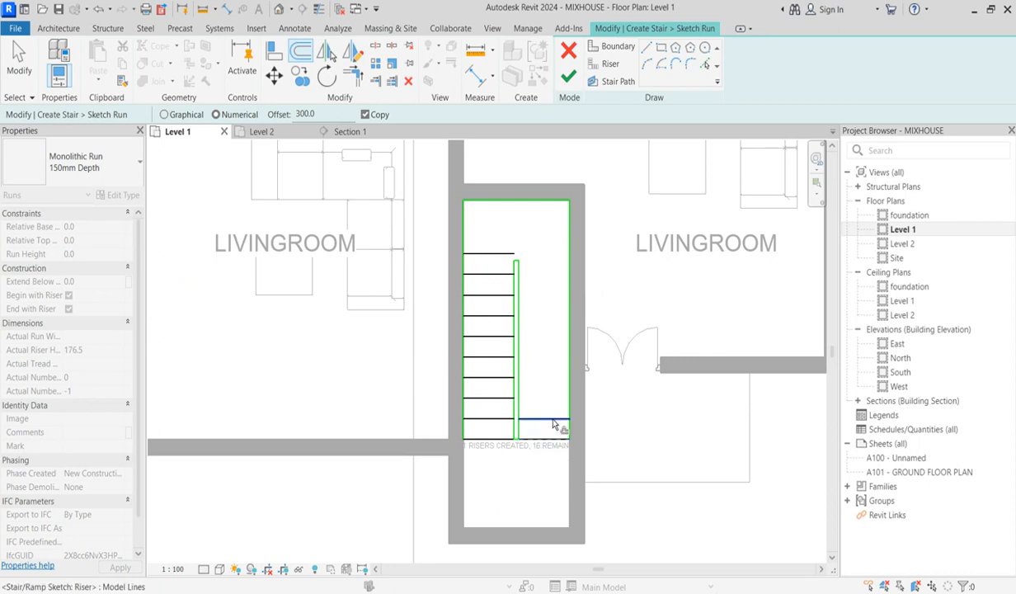
click(553, 419)
click(553, 400)
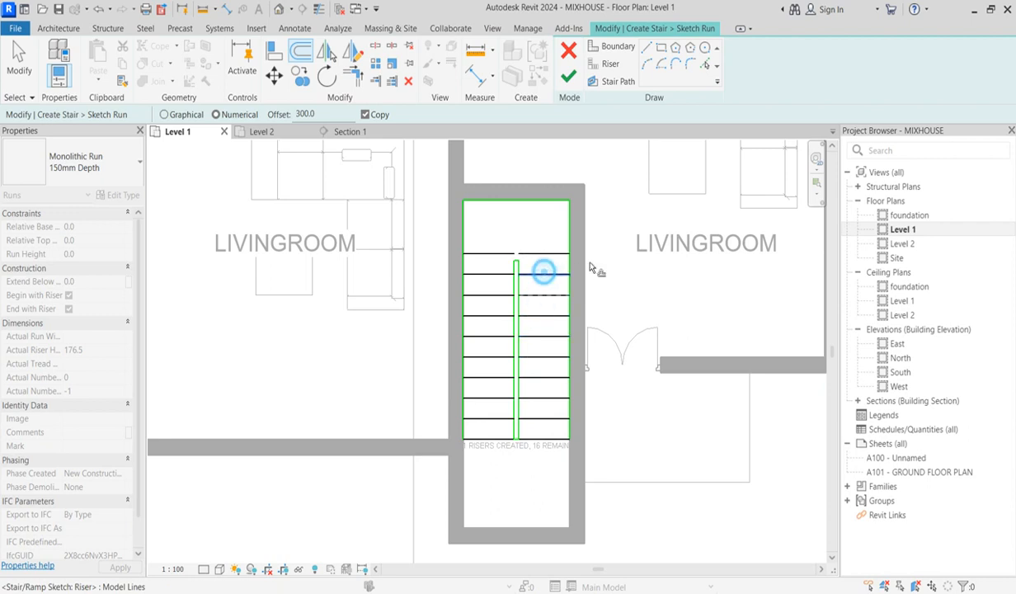
Align the upper edge of the narrow inner boundary rectangle with the uppermost riser of the right flight.
click(274, 54)
click(532, 256)
scroll(532, 258, up, 4)
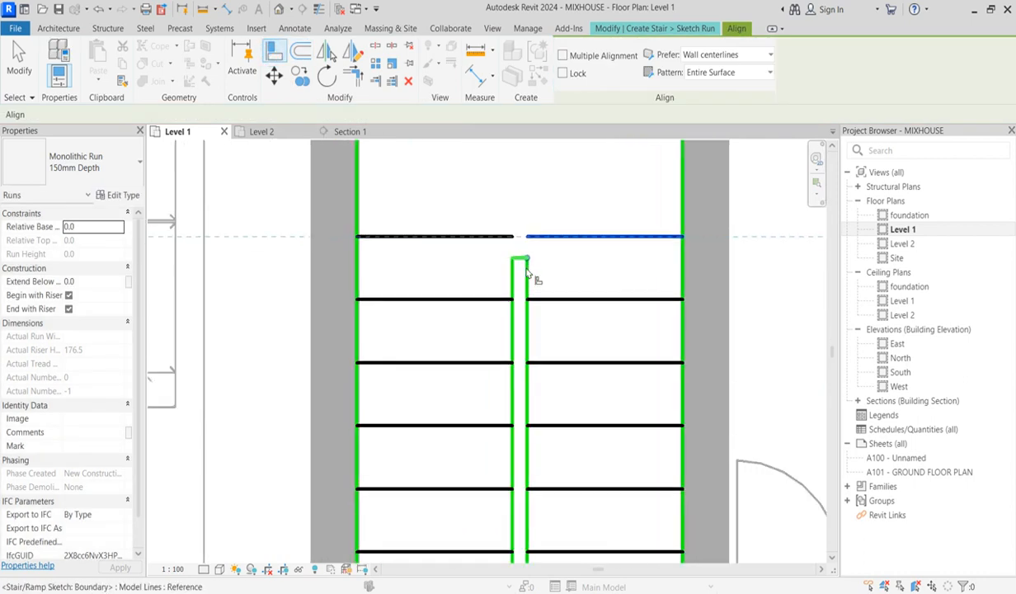
click(526, 262)
scroll(518, 265, down, 4)
scroll(524, 470, up, 2)
key(Escape)
key(Escape)
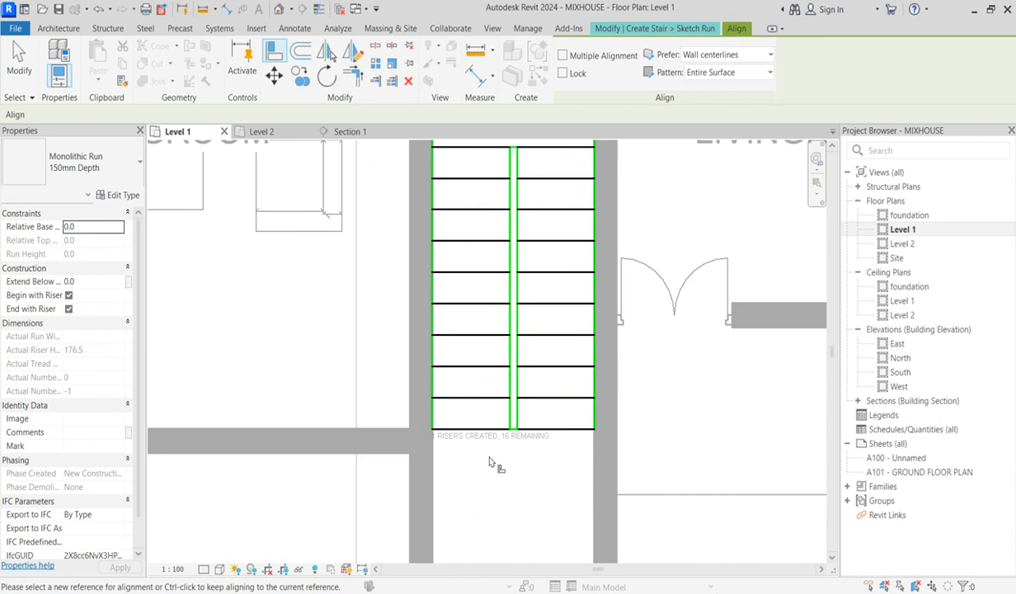
Delete the short boundary line closing the lower end of the gap between the two flights.
scroll(519, 433, up, 2)
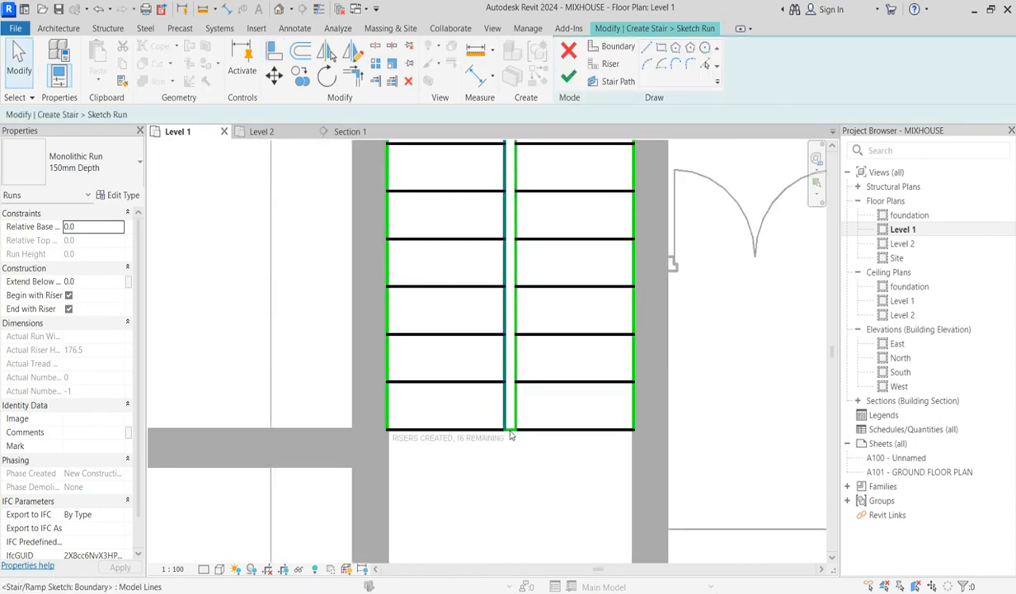
scroll(510, 434, up, 2)
click(509, 432)
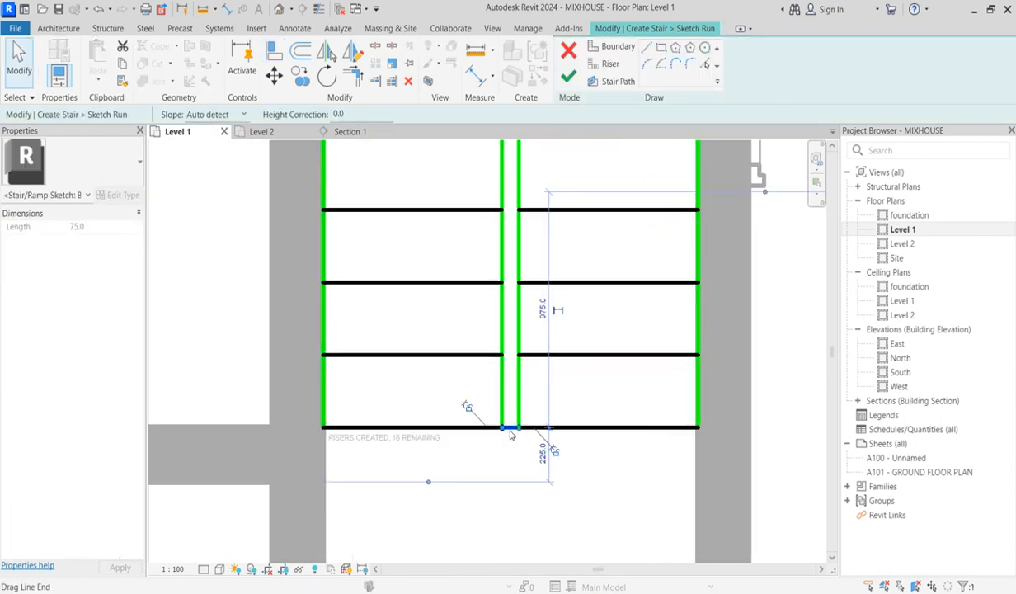
key(Delete)
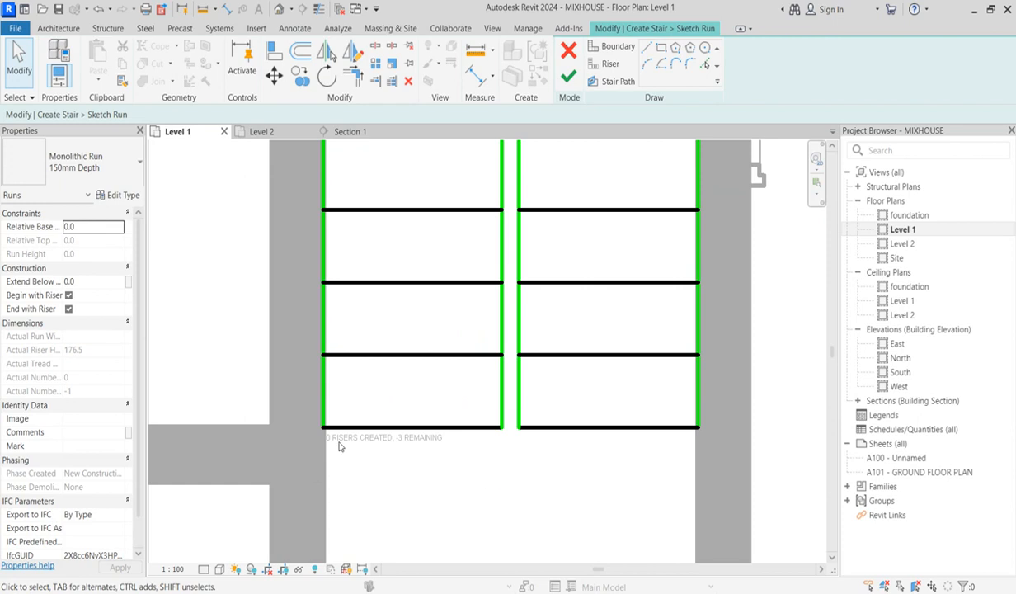
Delete the lowest riser line of both the right and left flights.
scroll(338, 445, down, 1)
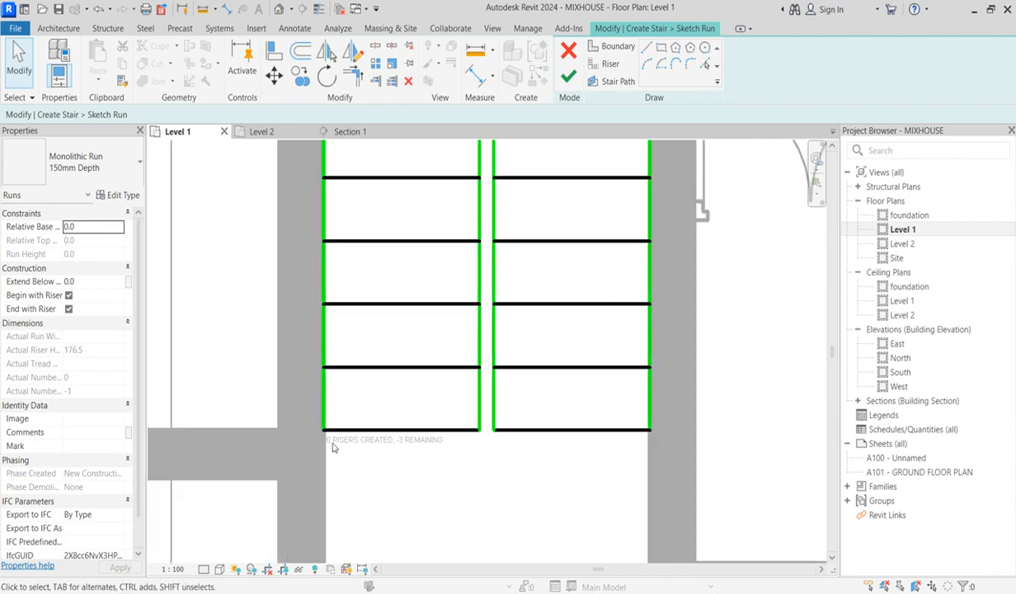
scroll(427, 457, down, 5)
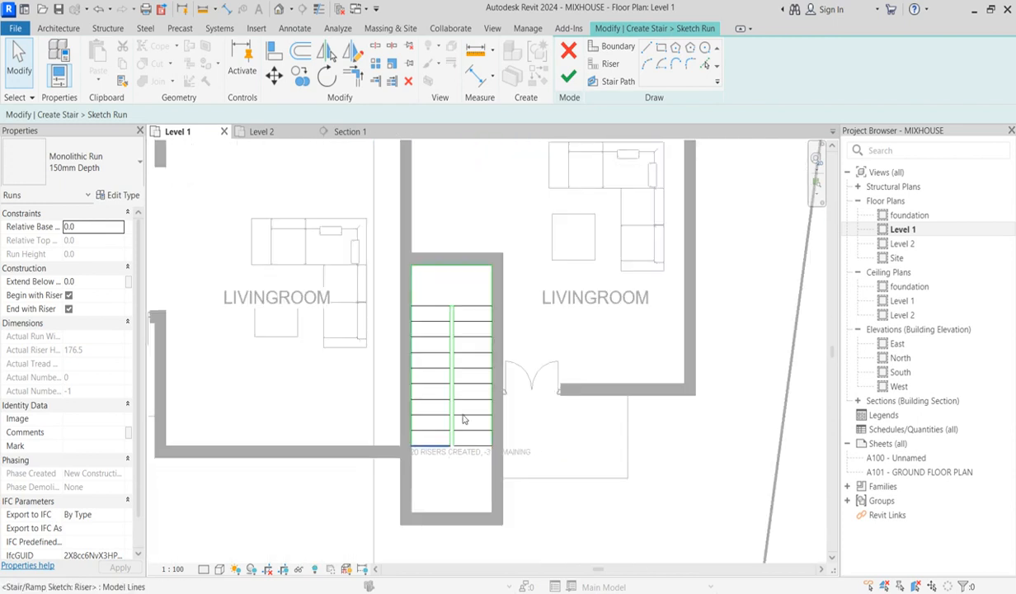
scroll(468, 449, up, 1)
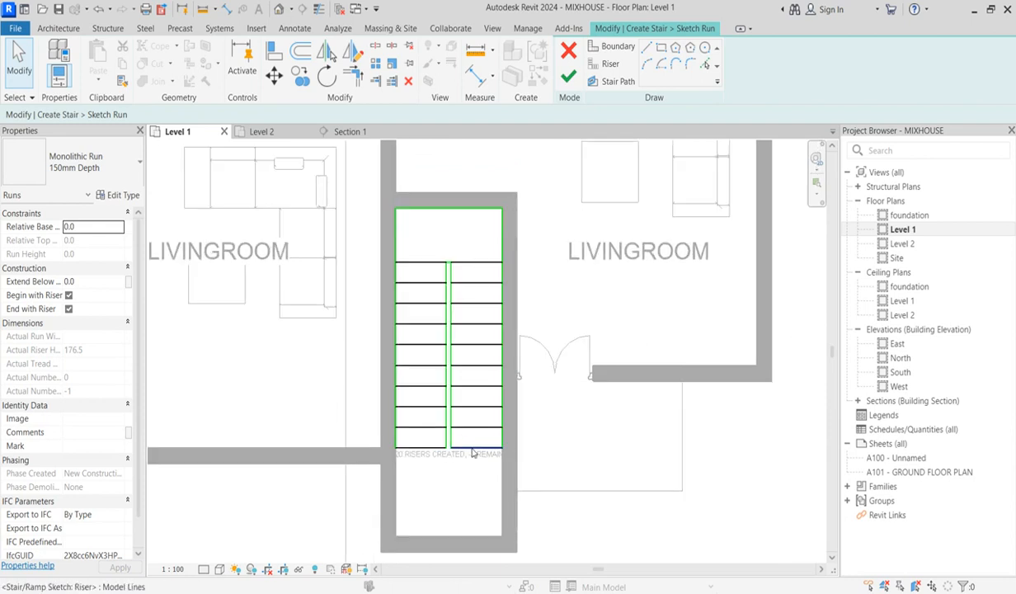
click(472, 452)
key(Delete)
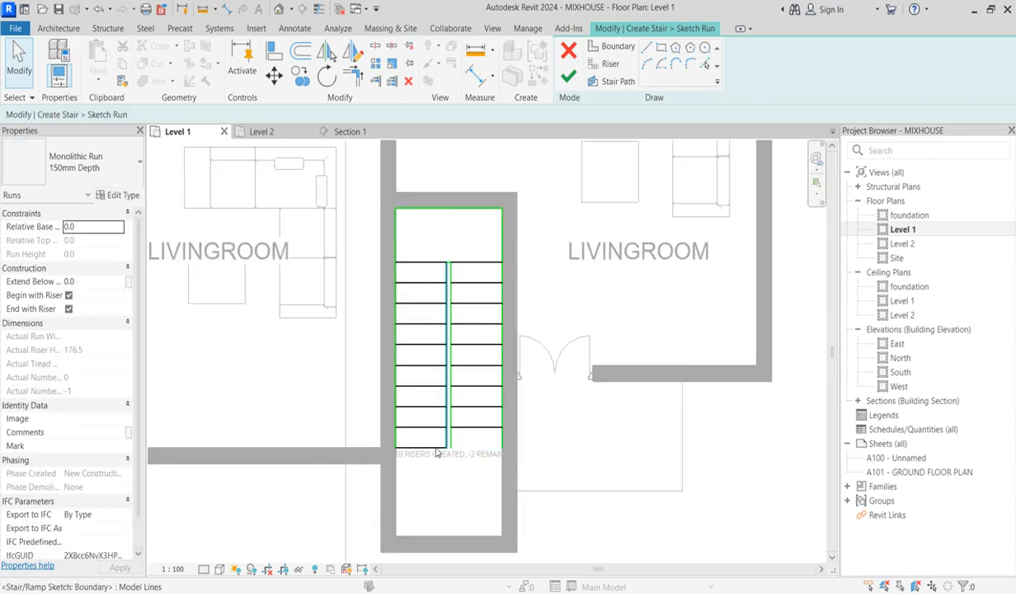
key(Delete)
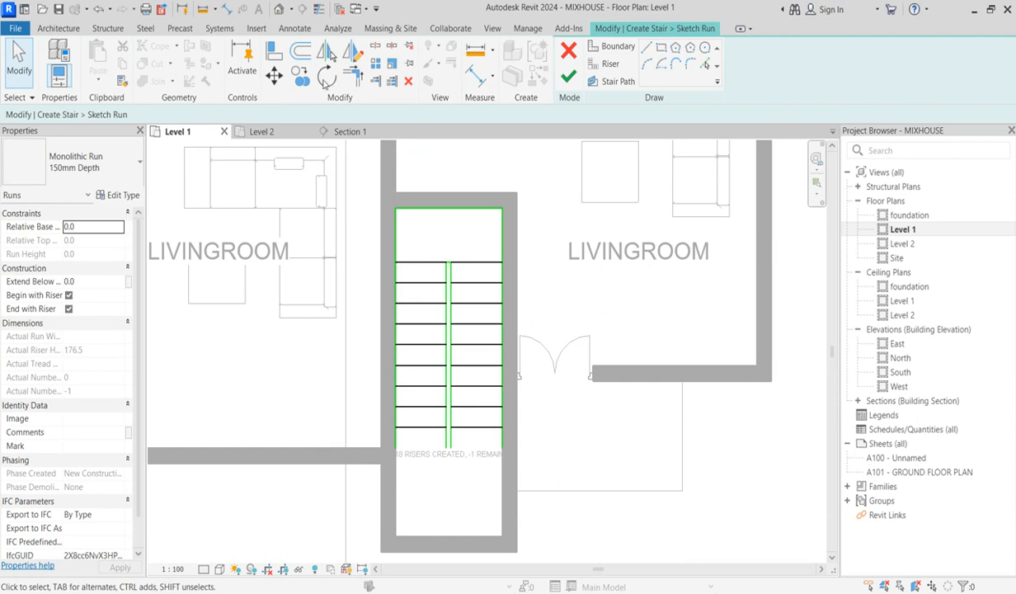
Trim the lower ends of the boundary lines to corners with the lowest remaining riser of each flight.
click(355, 74)
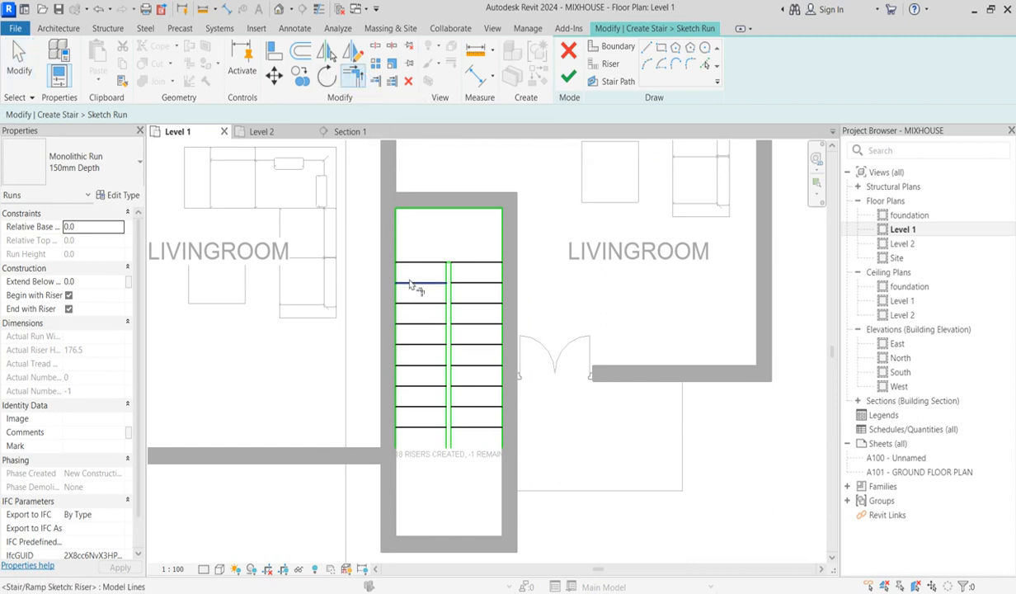
click(418, 424)
click(468, 428)
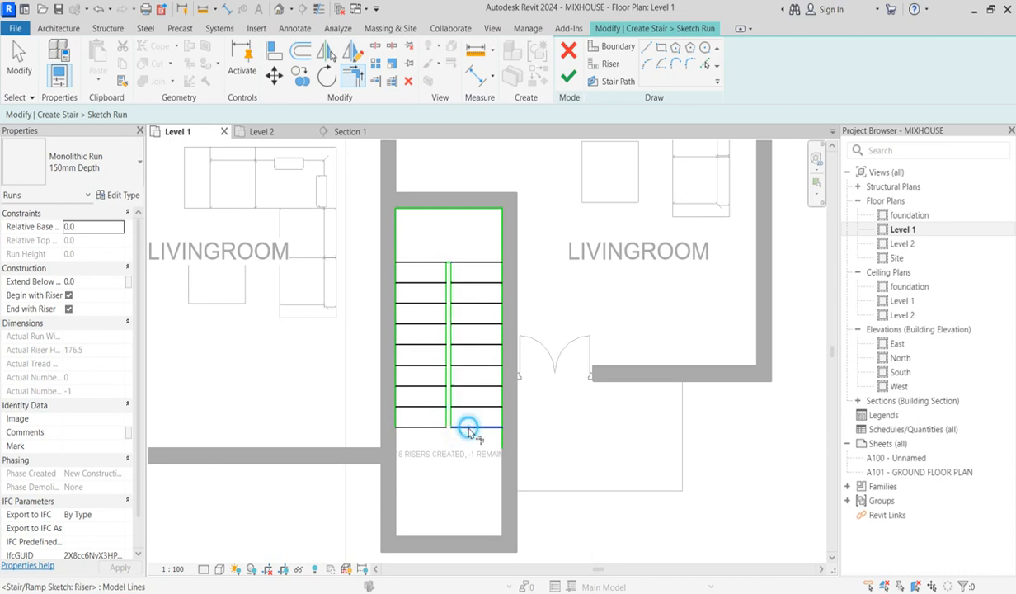
click(470, 404)
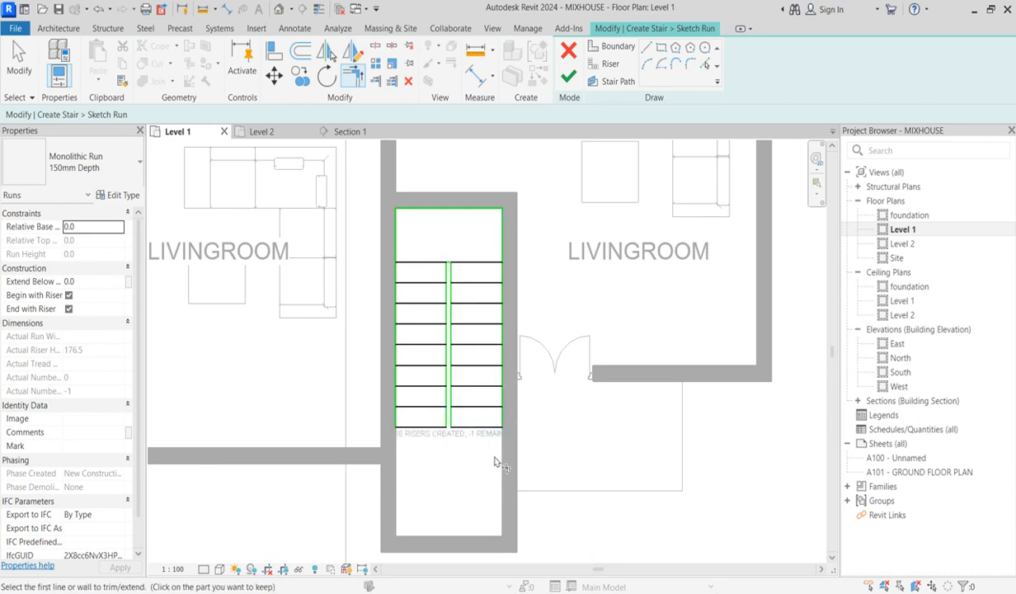
key(Escape)
scroll(495, 460, up, 1)
scroll(469, 447, down, 2)
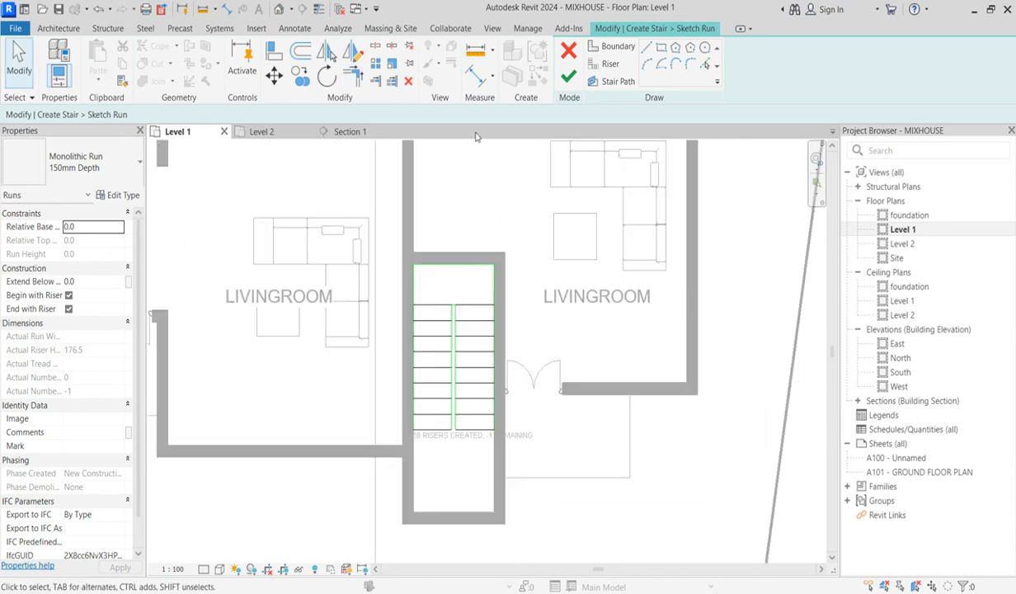
Measure the landing depth from the upper wall face to the uppermost right riser with an aligned dimension.
click(476, 68)
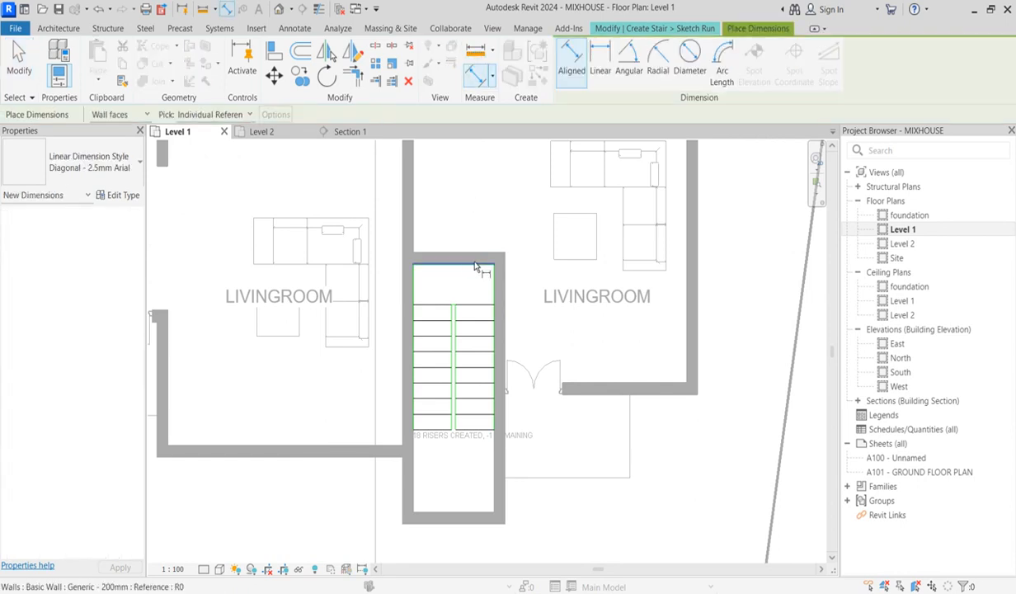
click(469, 261)
click(478, 306)
scroll(472, 286, up, 1)
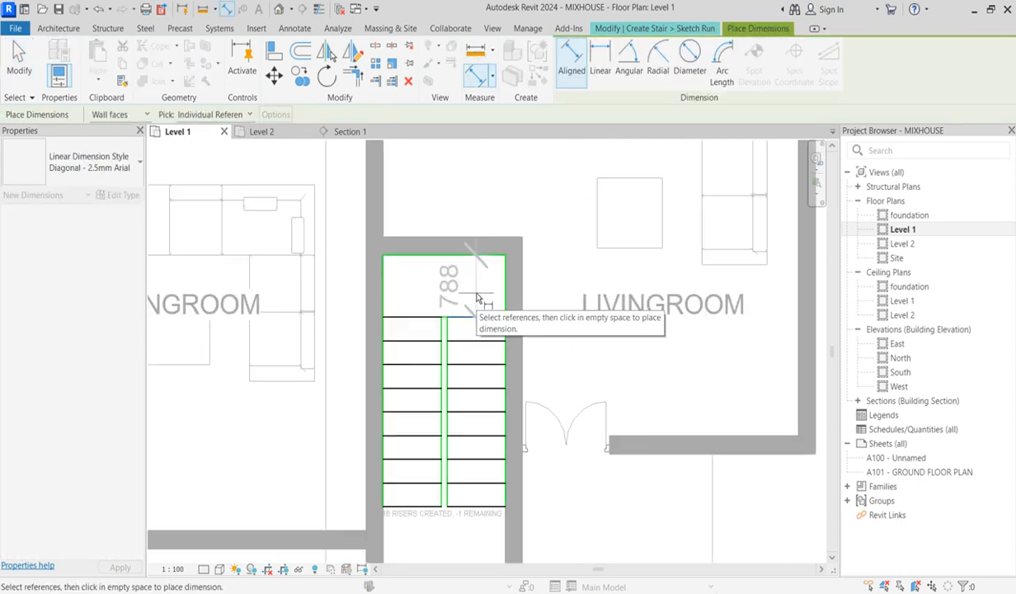
scroll(476, 298, down, 1)
key(Escape)
key(Escape)
key(Escape)
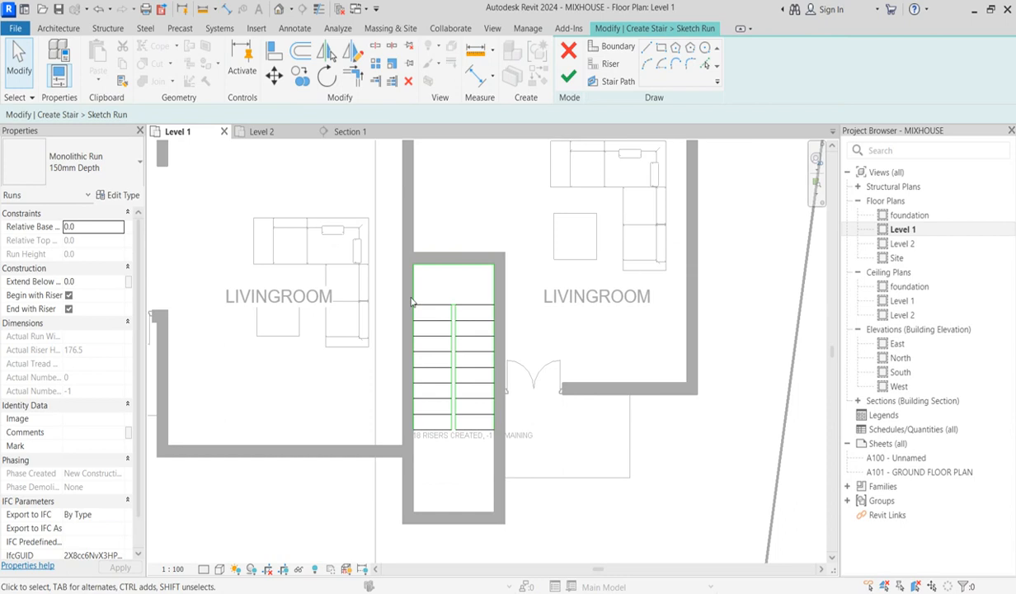
Move all risers and the inner boundary lines downward together to leave a landing about 1068 mm deep.
scroll(391, 302, up, 1)
drag(402, 290, 596, 503)
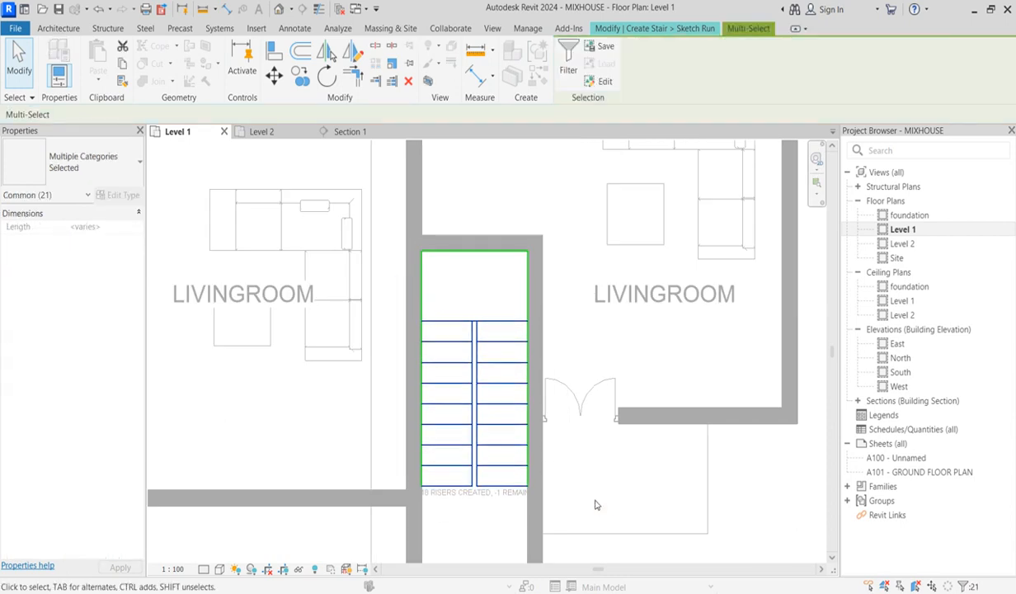
scroll(476, 540, up, 2)
click(472, 515)
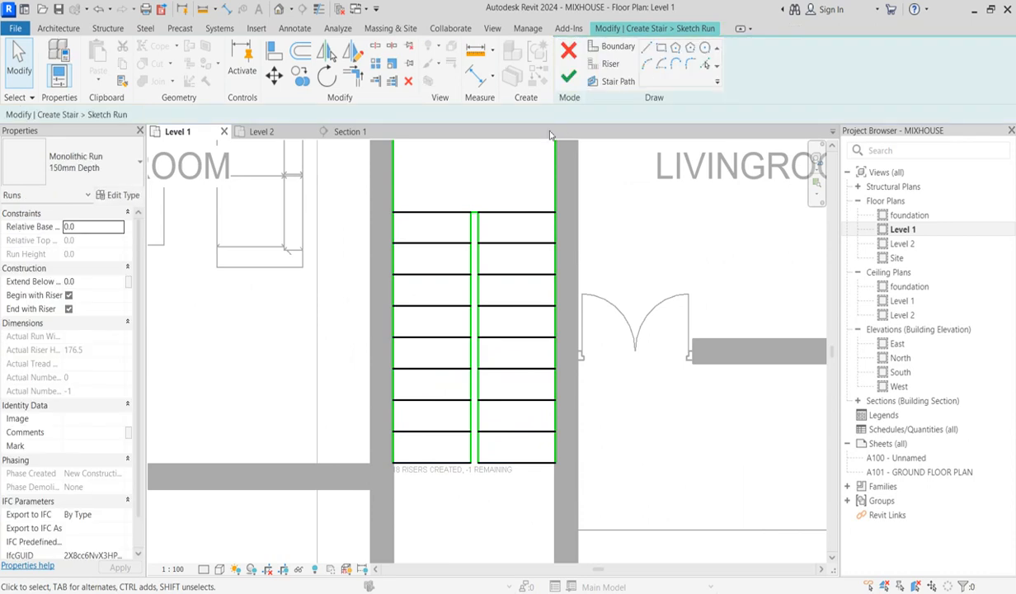
Check the landing depth with a temporary aligned dimension between the uppermost riser and the upper boundary, and delete it.
scroll(479, 308, down, 3)
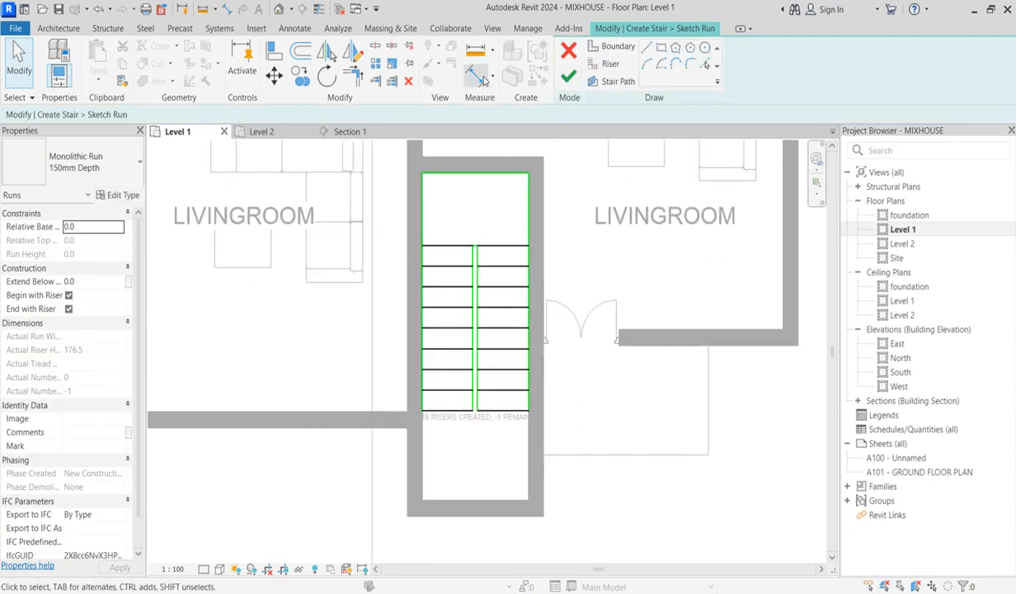
click(483, 79)
click(511, 244)
click(497, 217)
right_click(497, 216)
click(531, 225)
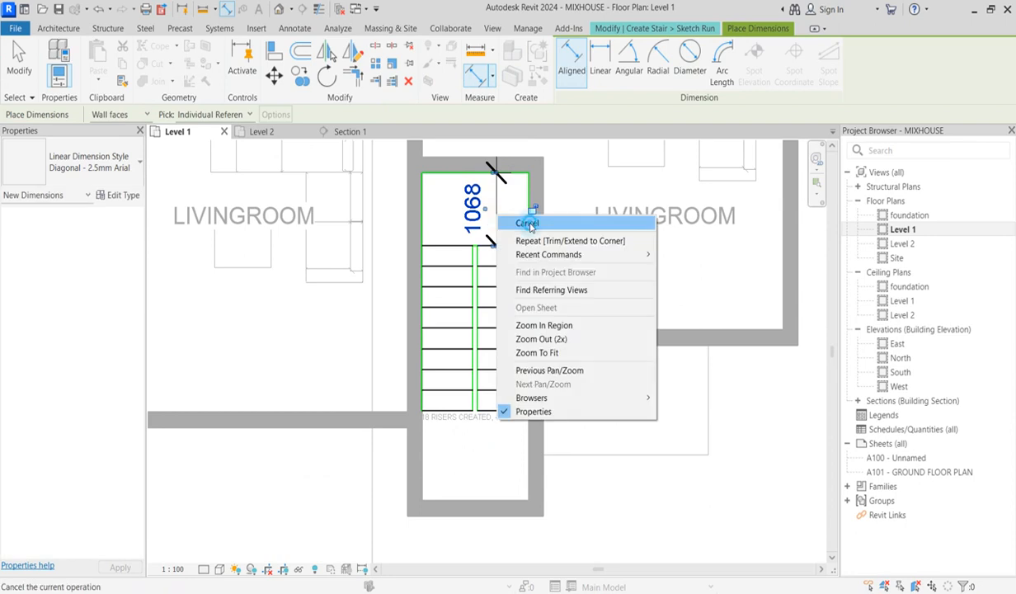
key(Escape)
click(504, 212)
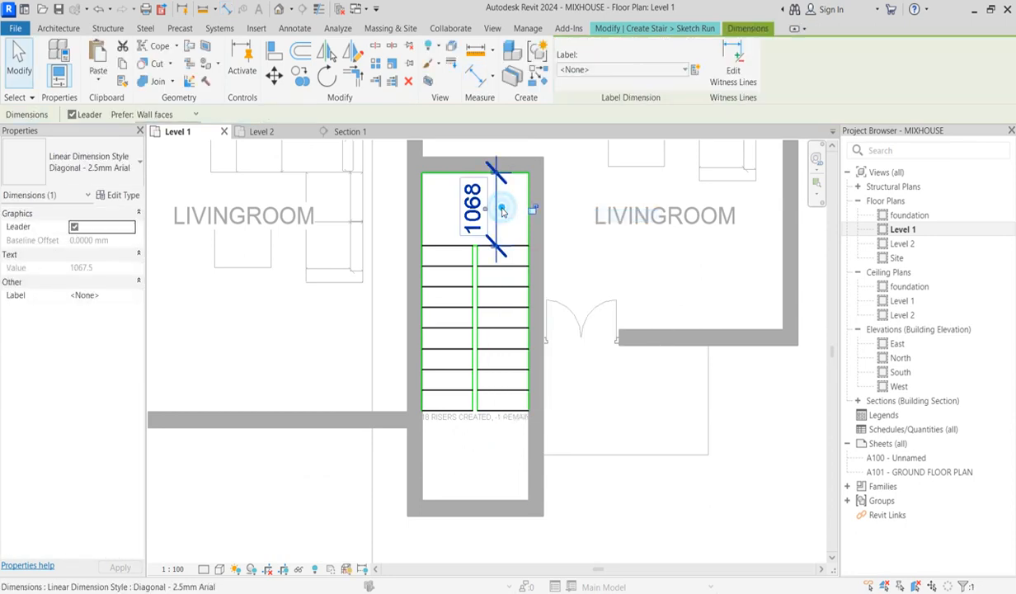
key(Delete)
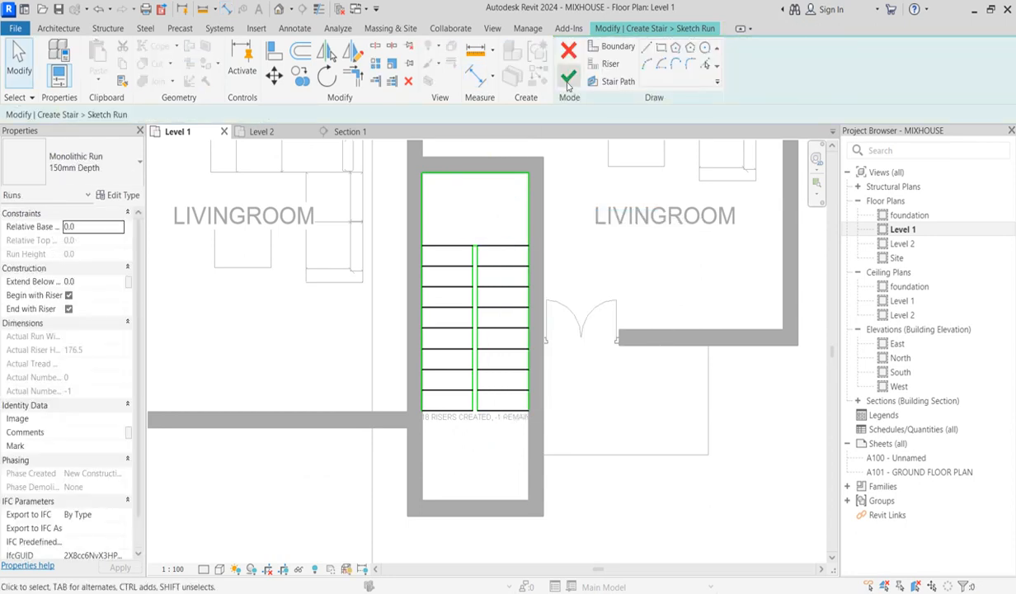
Try to finish the run sketch.
click(569, 78)
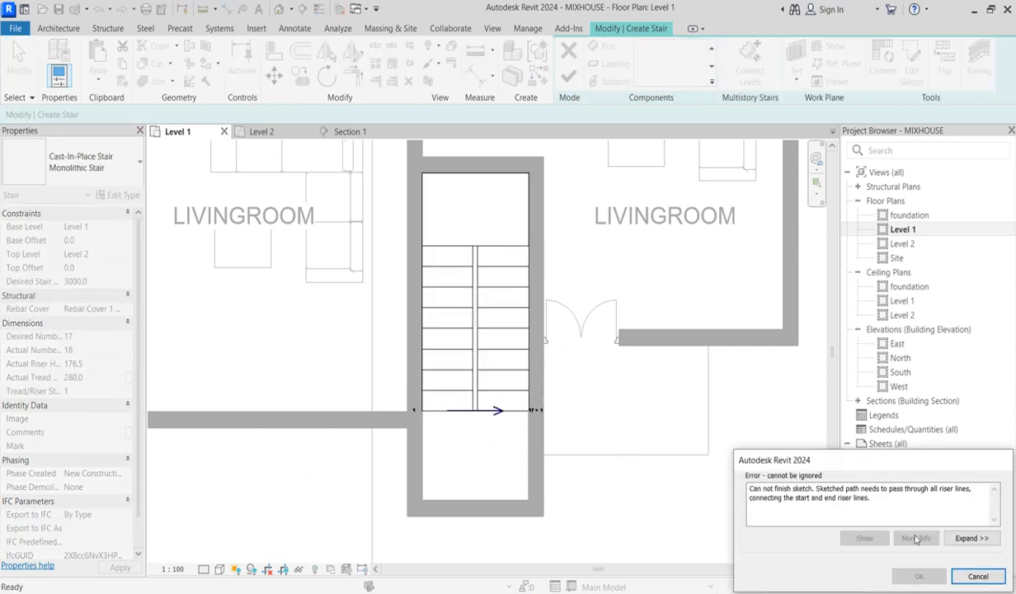
click(976, 577)
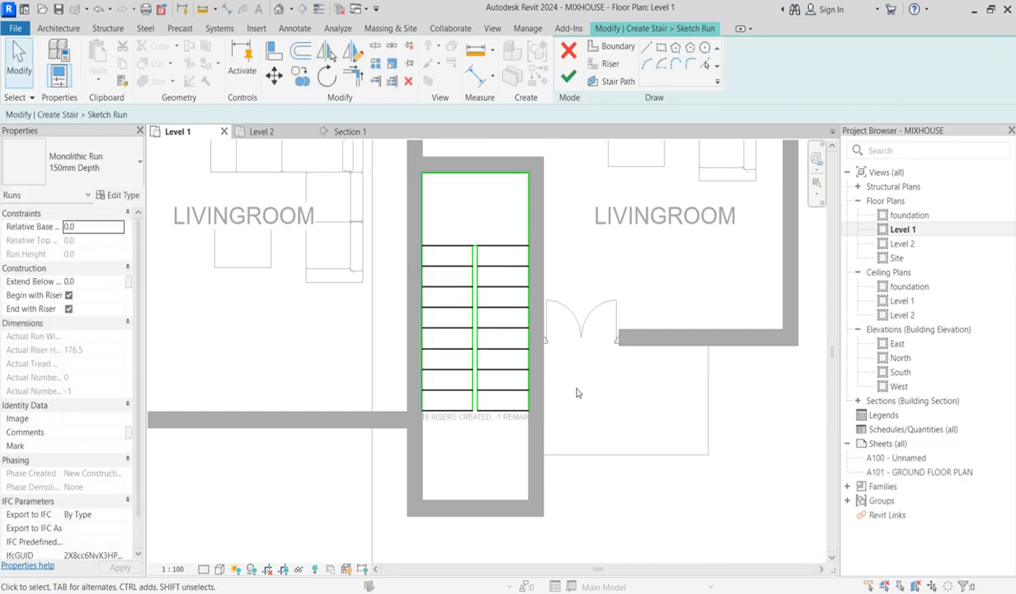
Draw a U-shaped stair path from the lowest right riser's midpoint, crossing the landing 500 mm above the top risers, down to the lowest left riser.
click(617, 82)
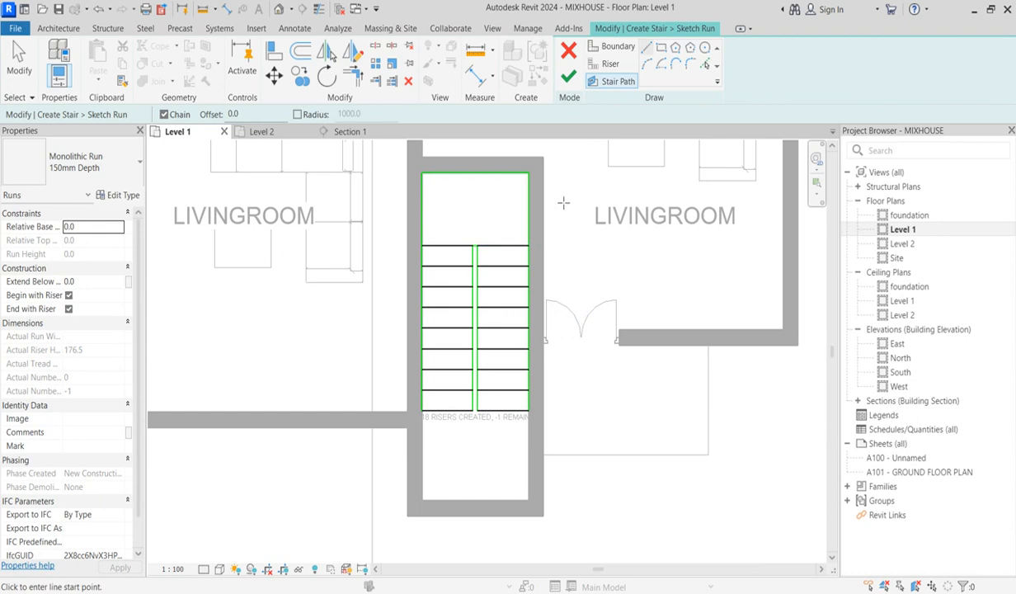
click(503, 410)
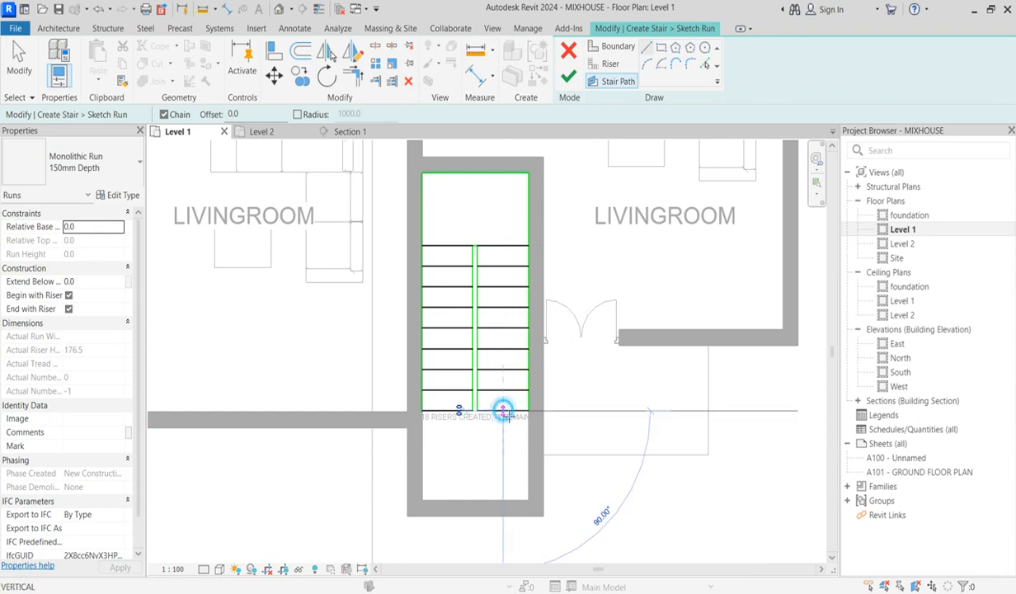
click(503, 212)
click(449, 212)
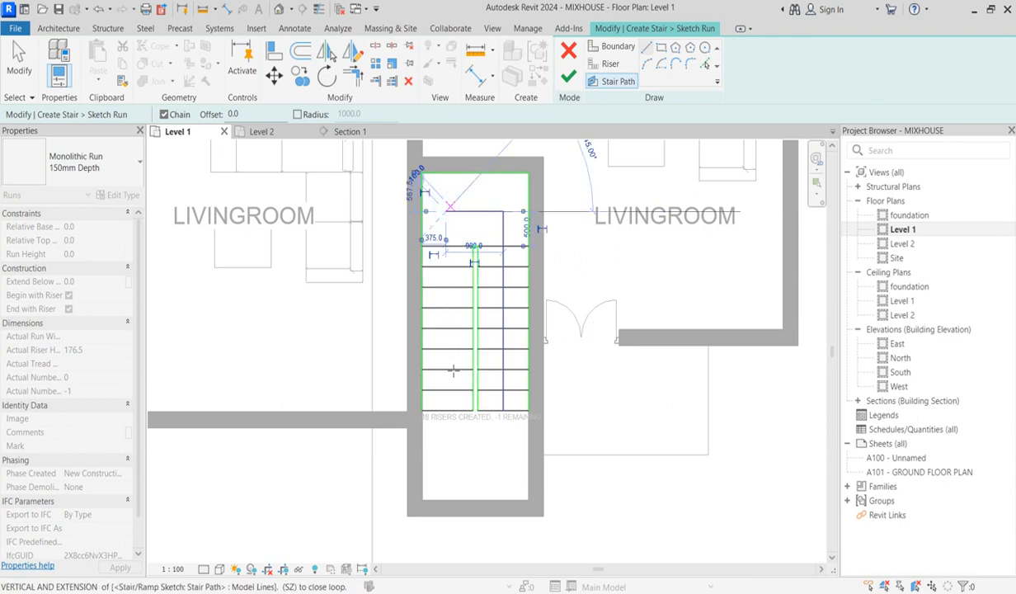
click(447, 410)
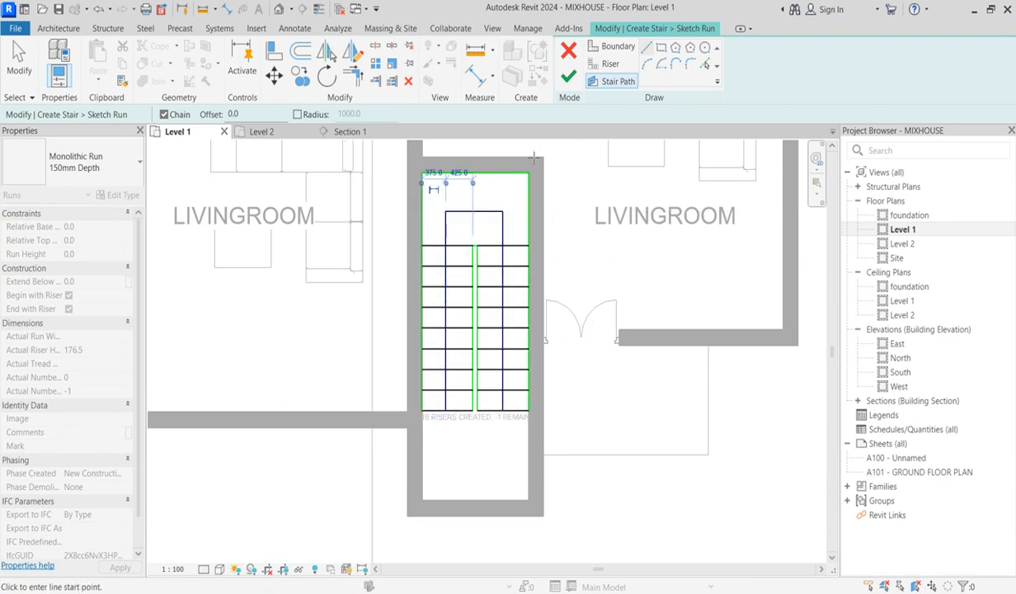
Finish the run sketch and the stair, and dismiss the railing warning.
click(568, 75)
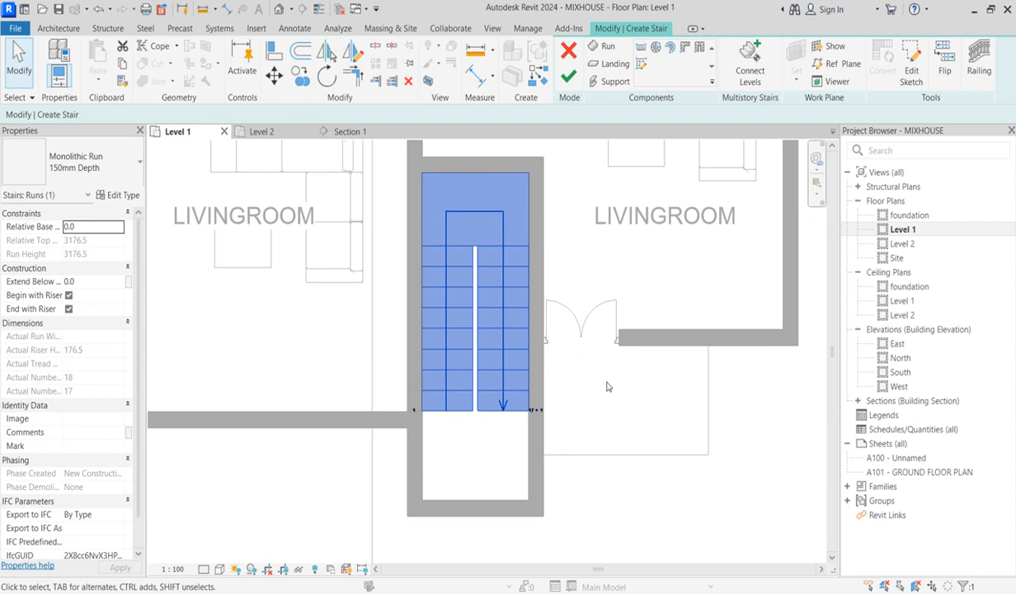
click(539, 376)
click(512, 336)
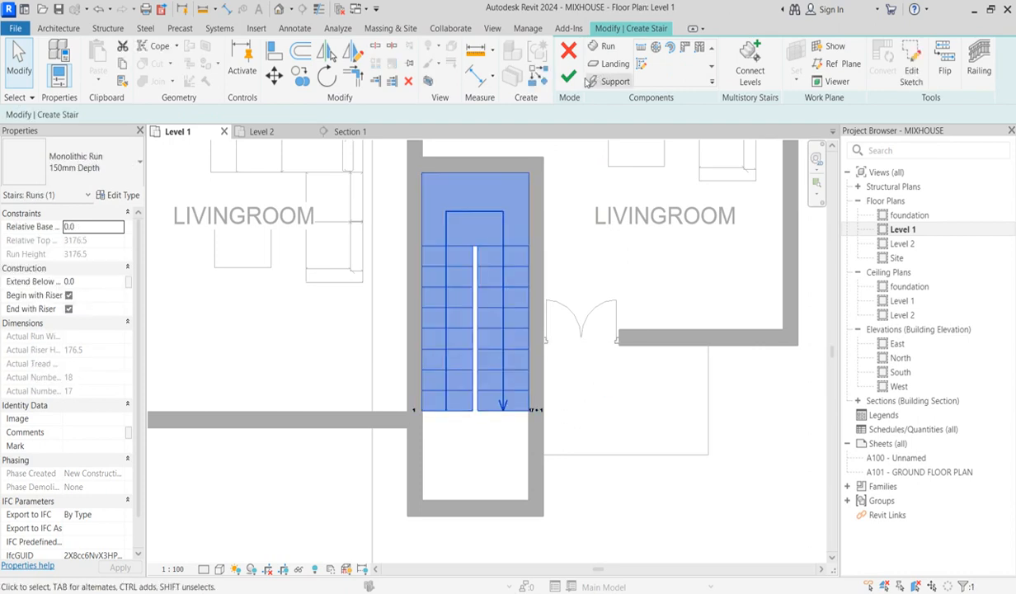
click(567, 78)
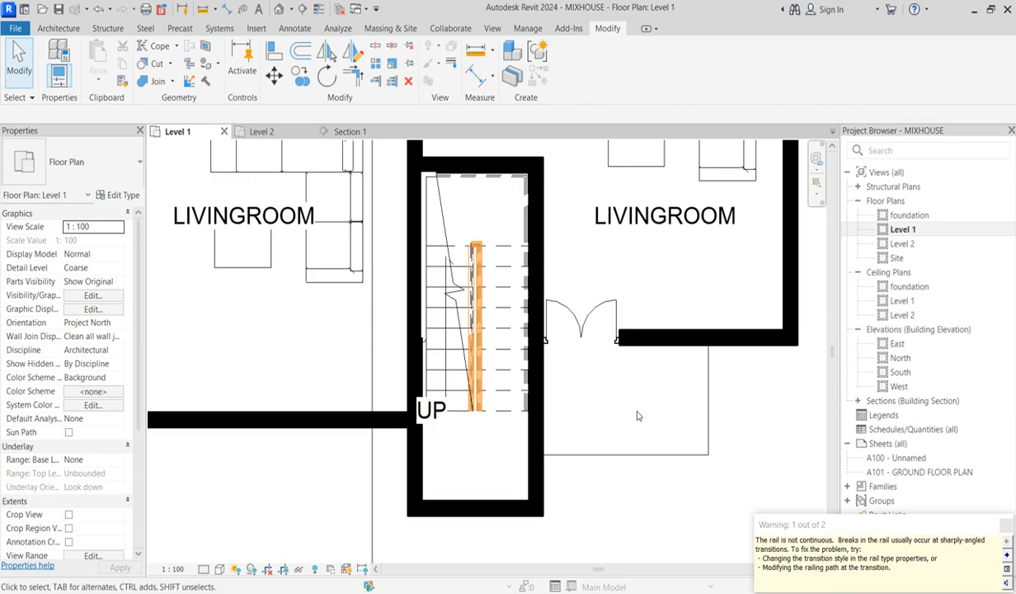
click(714, 483)
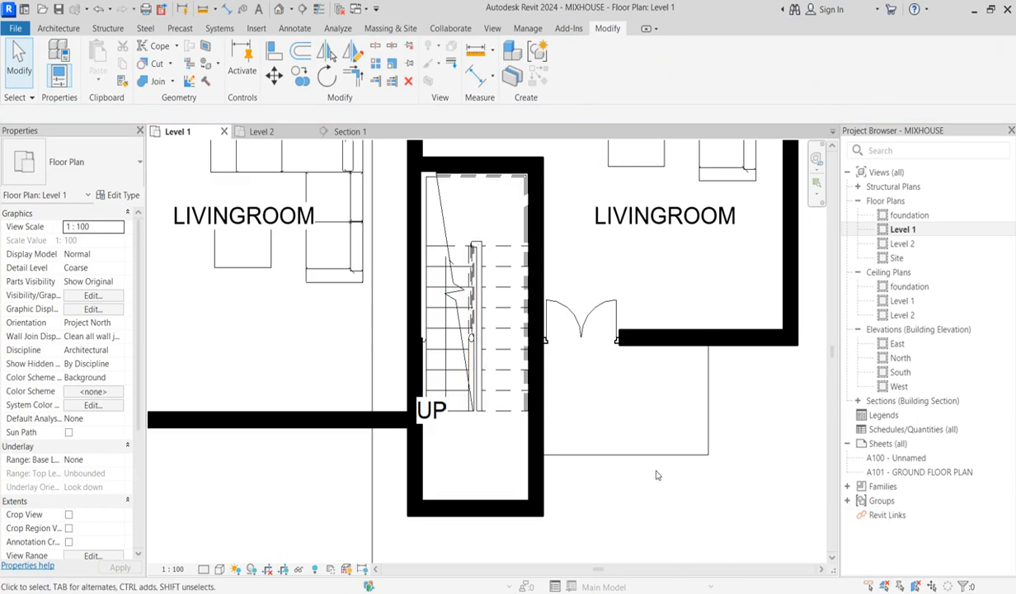
click(716, 455)
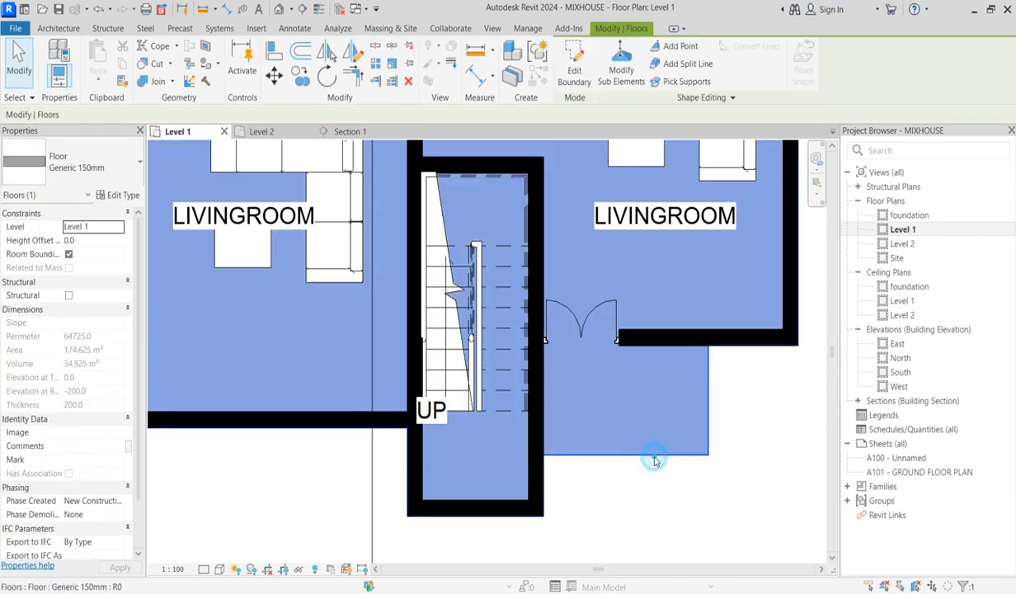
click(574, 61)
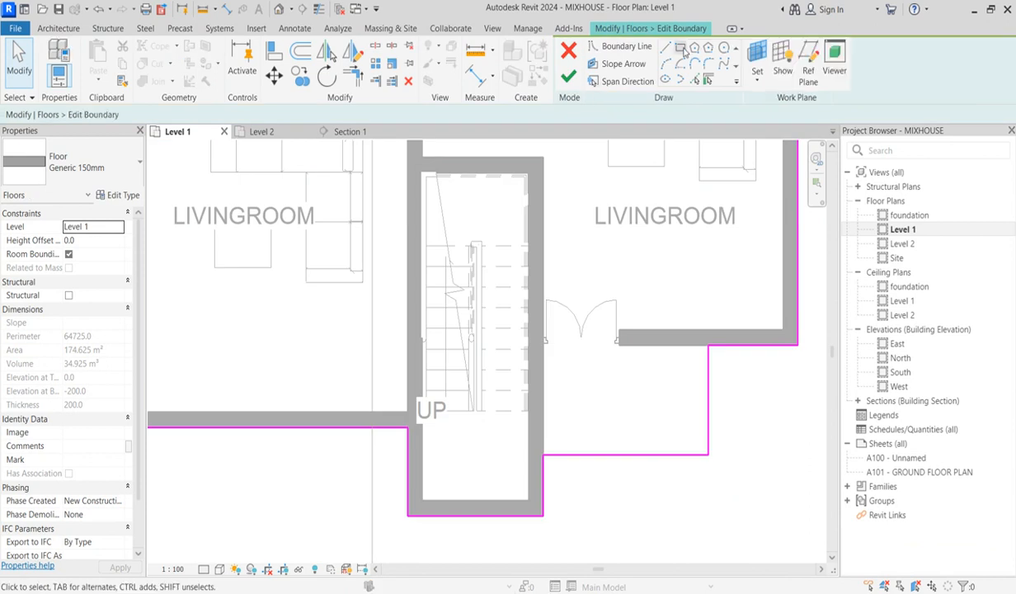
click(682, 47)
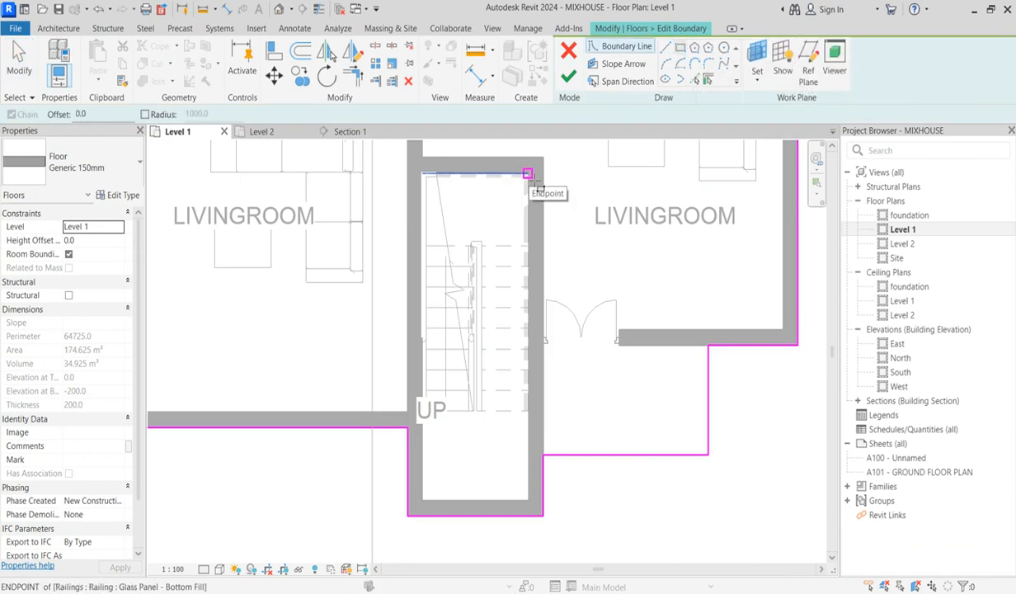
click(527, 173)
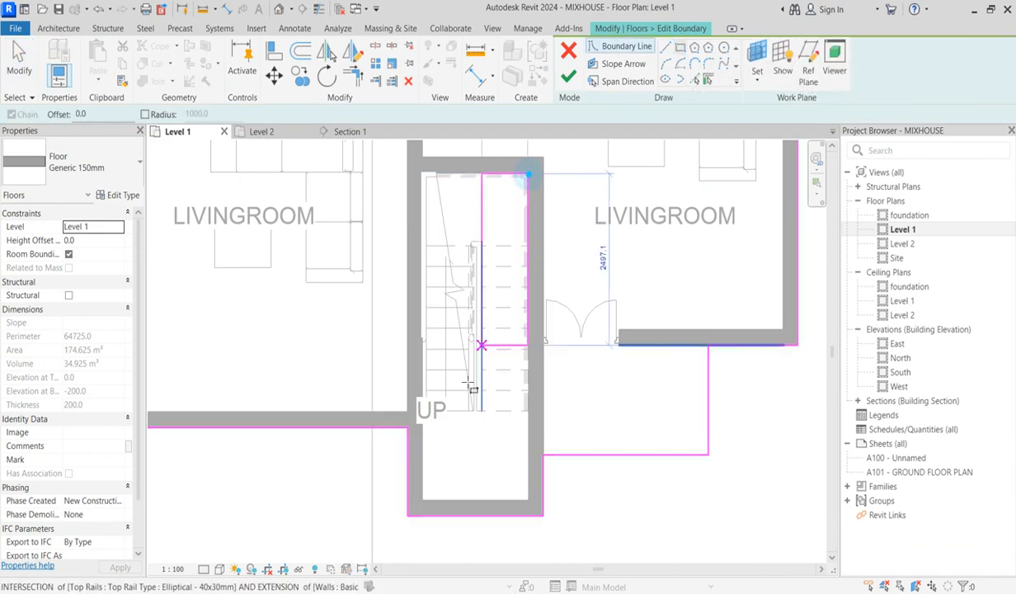
click(422, 410)
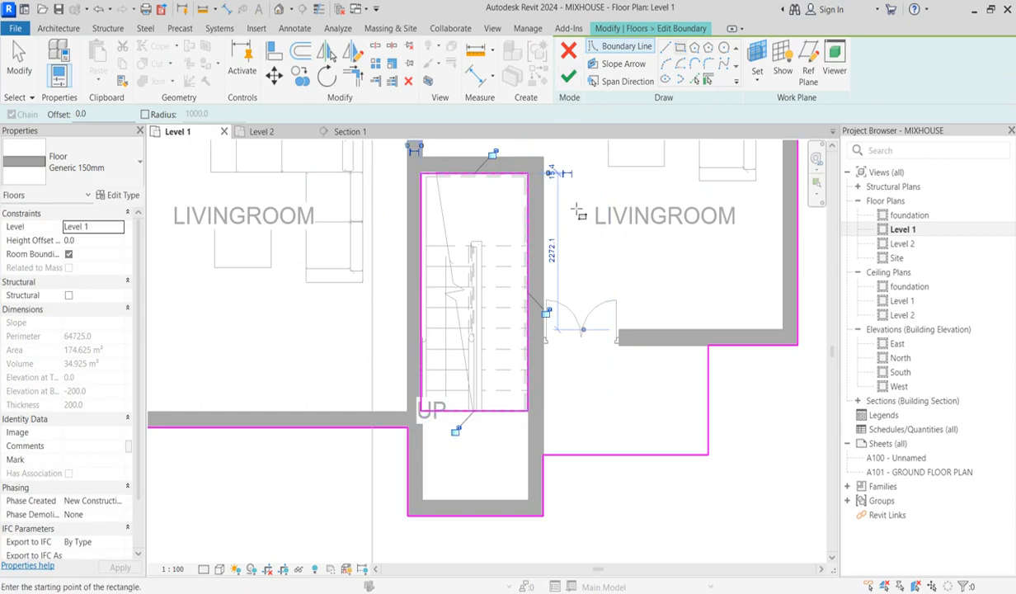
click(572, 58)
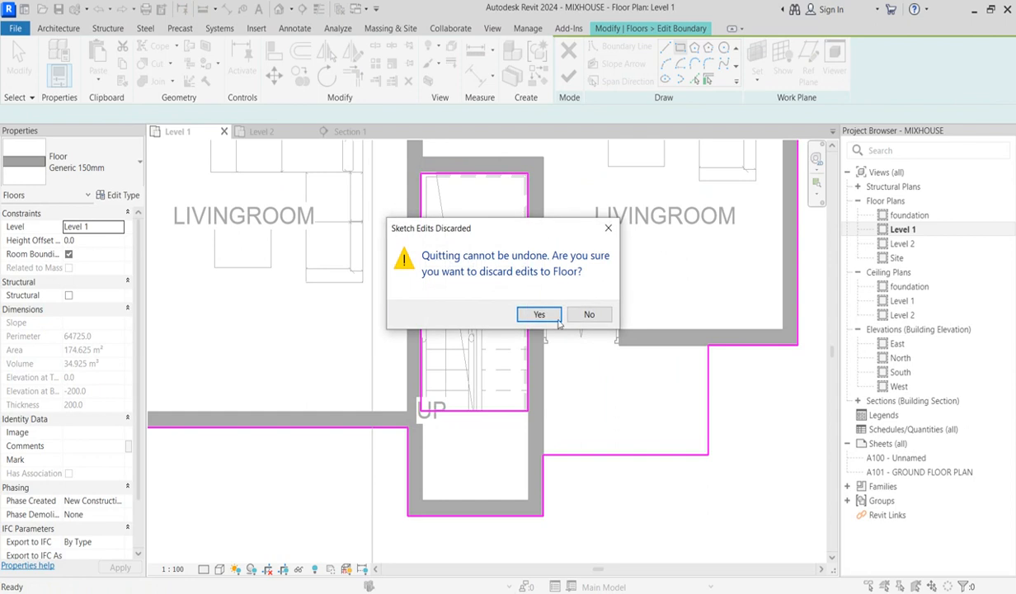
click(580, 316)
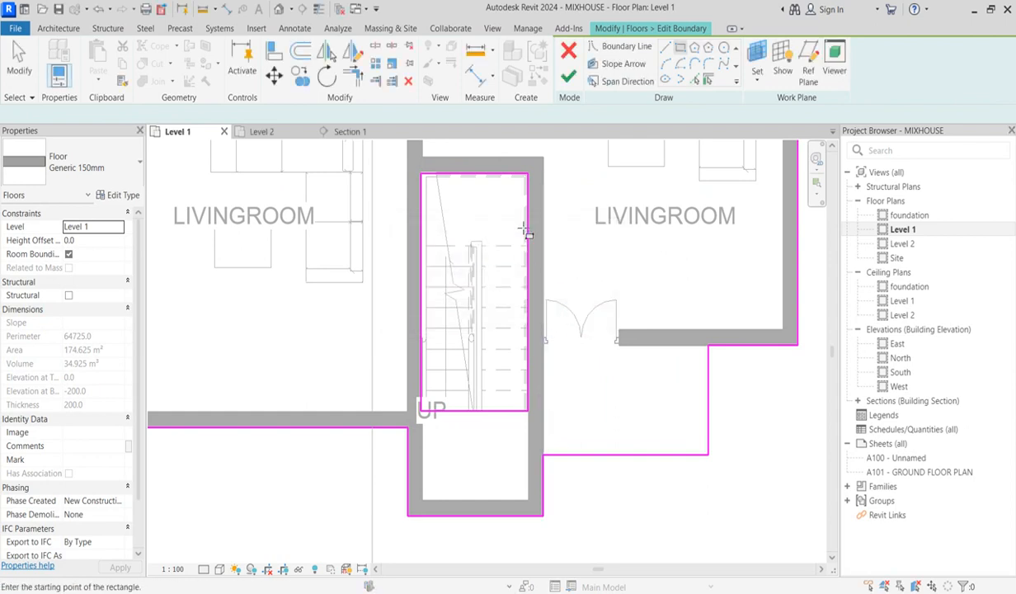
drag(383, 145, 564, 424)
key(Delete)
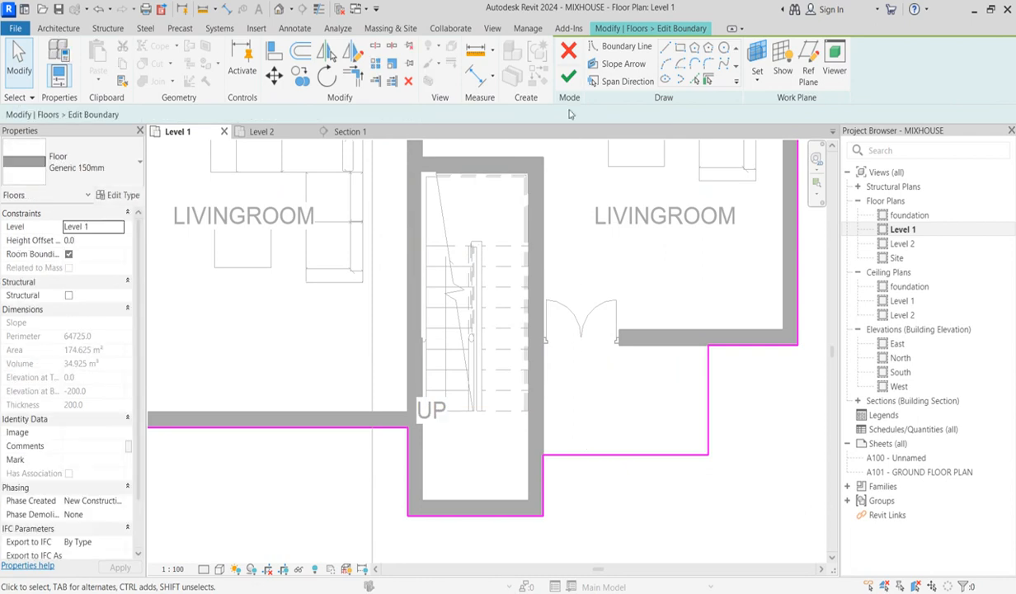
click(567, 78)
key(Escape)
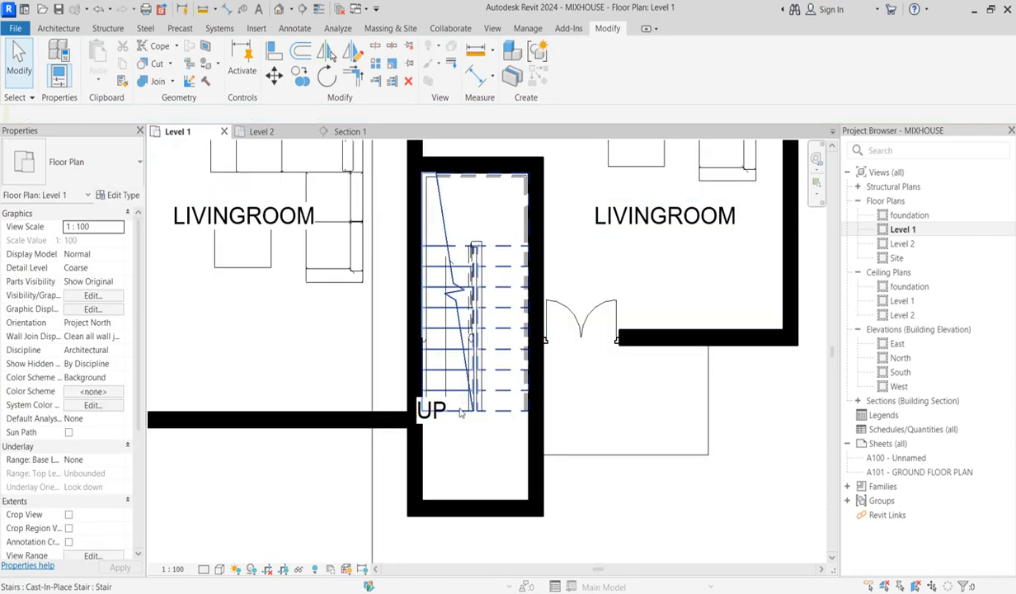
Edit the Level 1 floor boundary and remove the first staircase's opening by aligning its lower line to the floor's upper edge and deleting the too-short lines.
scroll(461, 418, down, 3)
scroll(461, 418, down, 2)
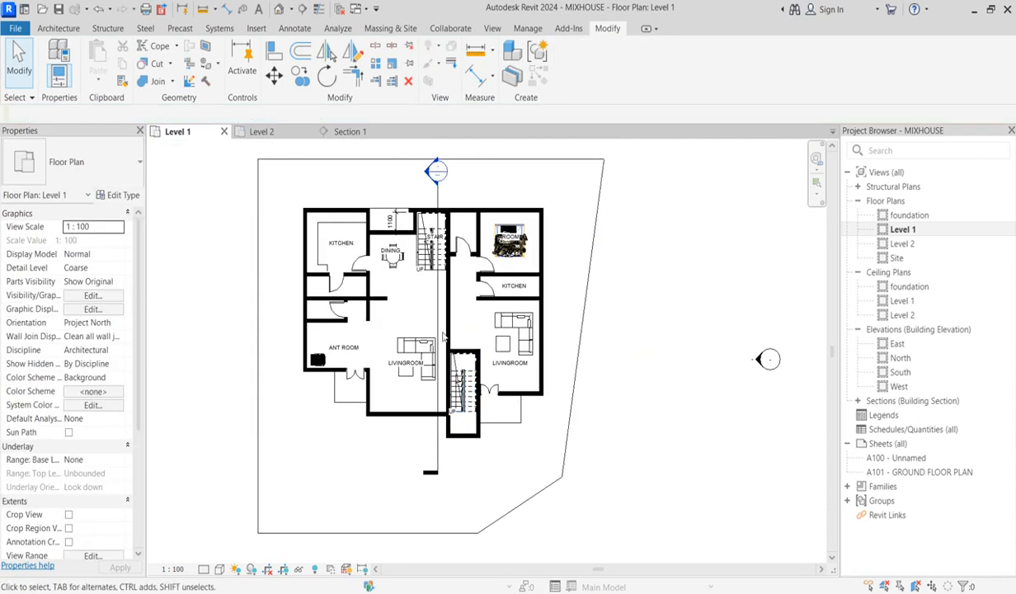
click(505, 426)
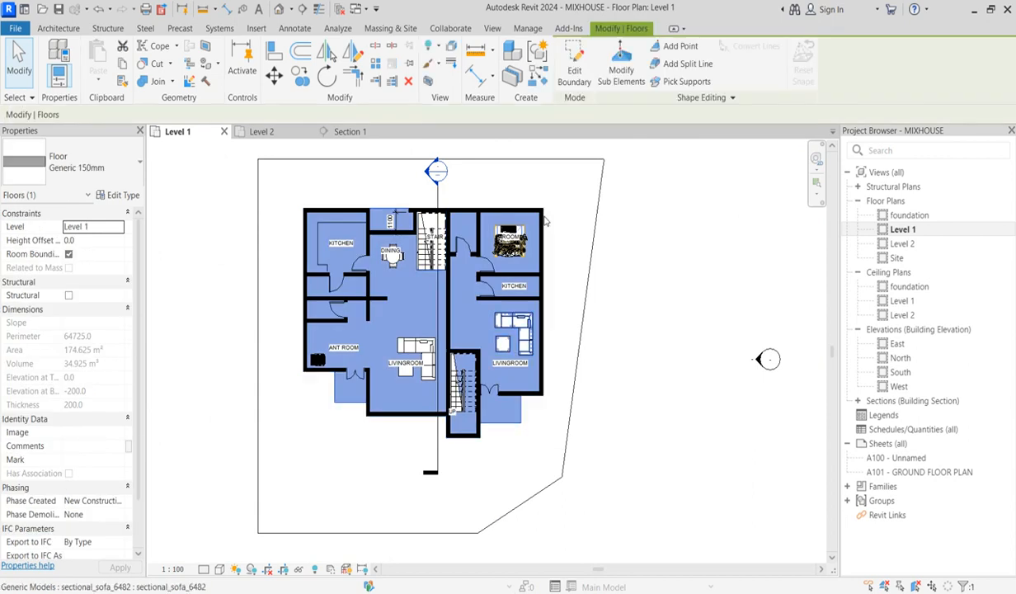
click(573, 78)
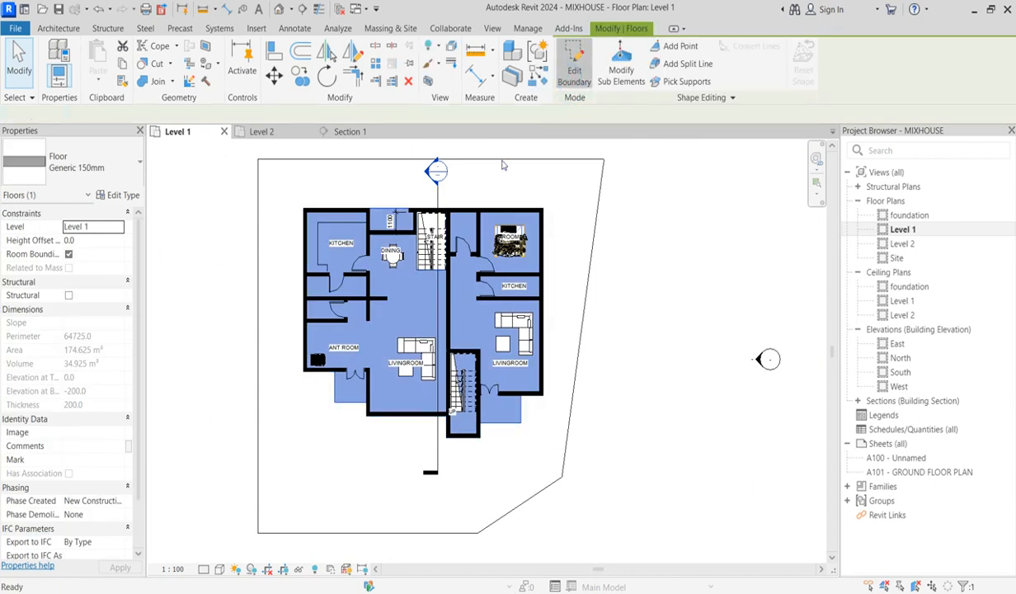
scroll(410, 207, up, 2)
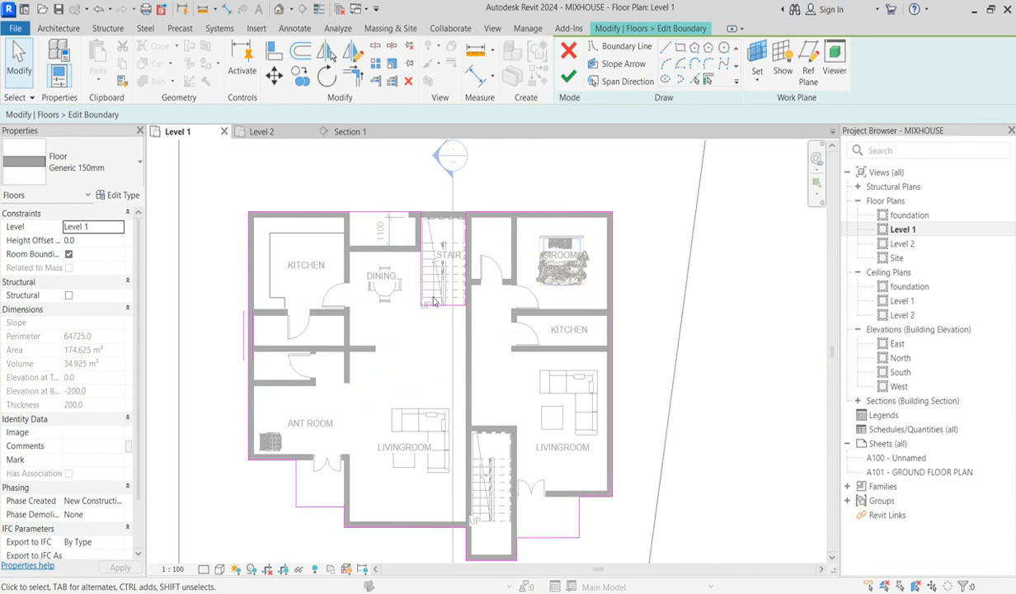
key(a)
key(l)
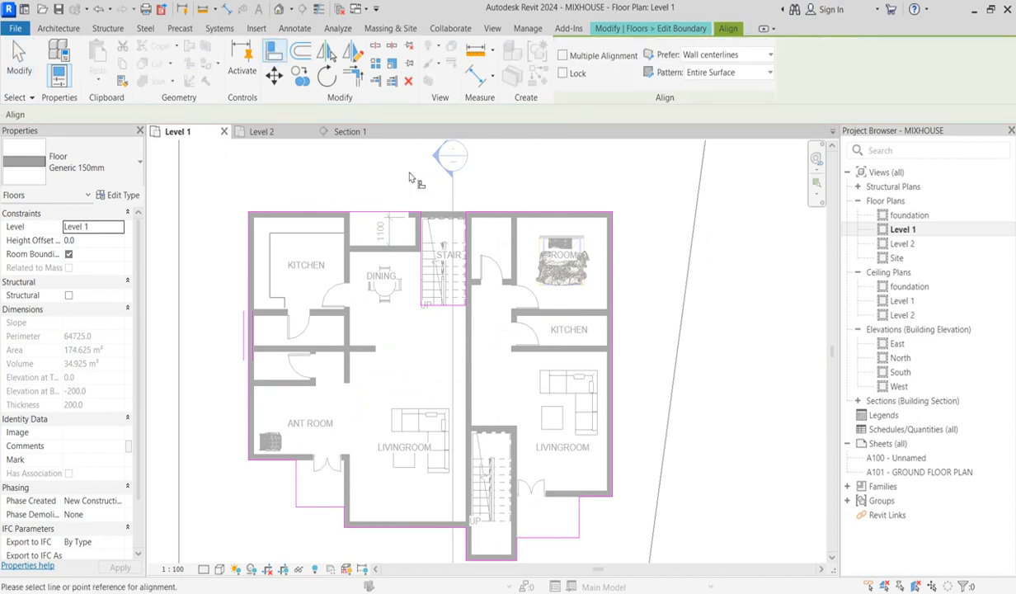
click(377, 213)
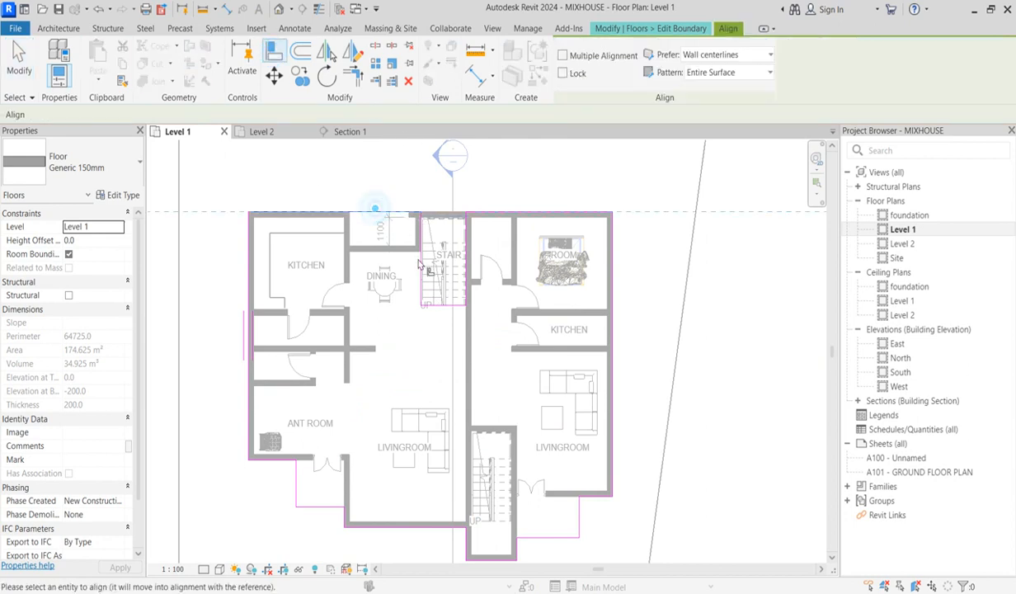
click(441, 306)
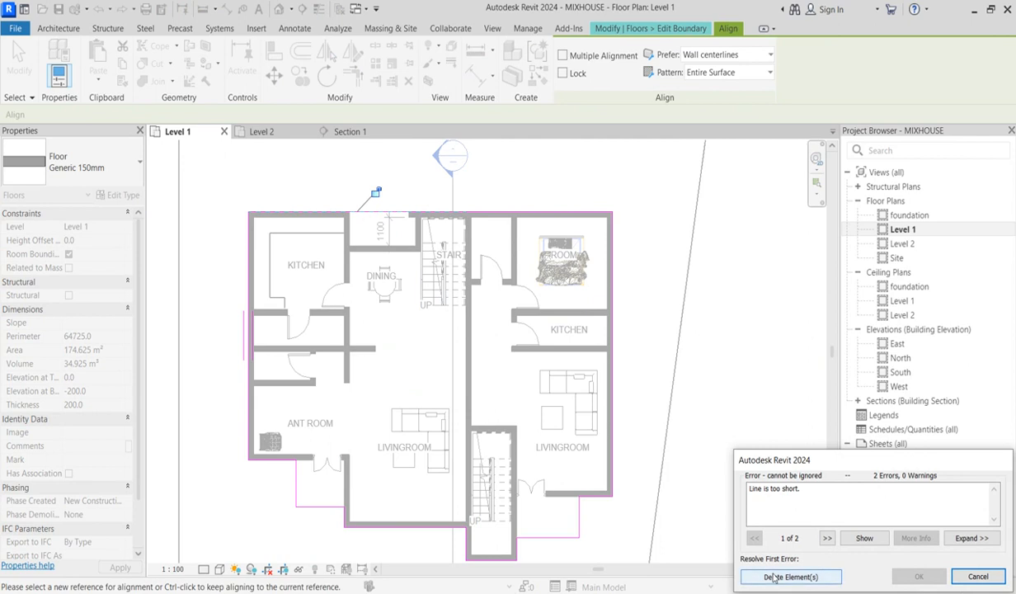
click(790, 576)
Fit the whole plan in view, leave the Align command and finish the Level 1 floor boundary.
right_click(509, 307)
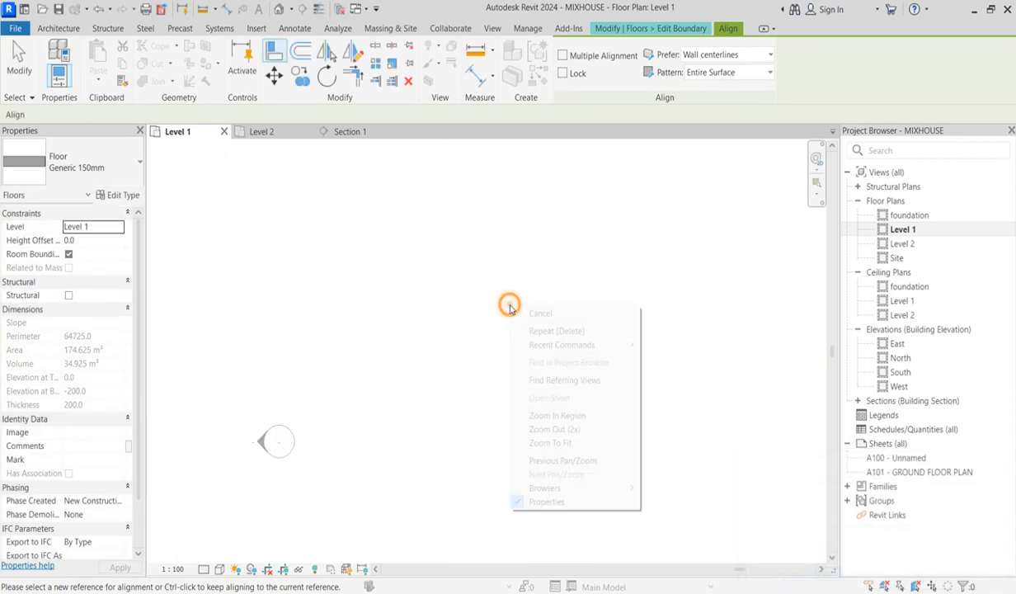
click(567, 443)
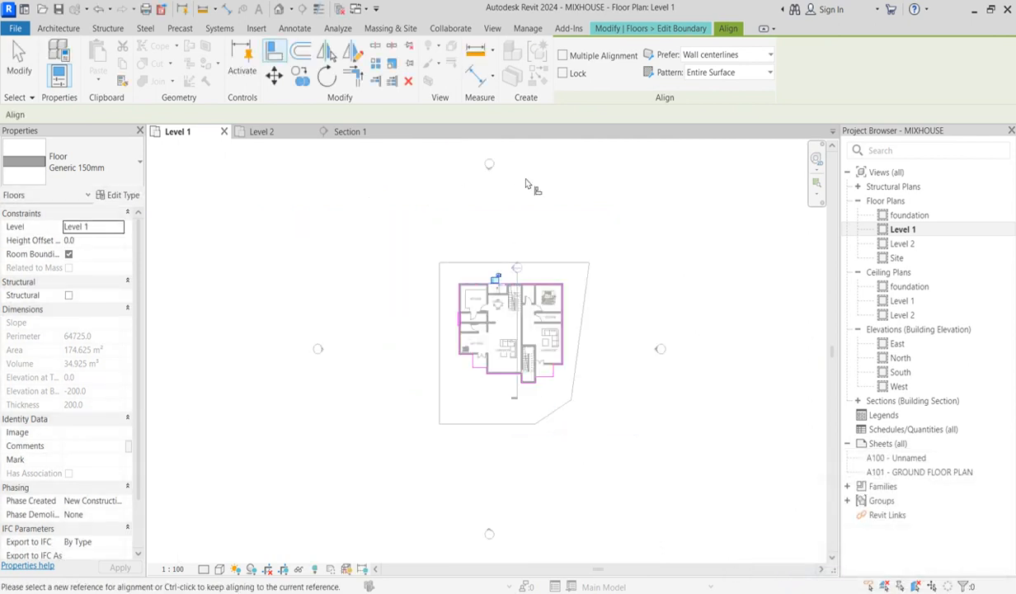
right_click(551, 158)
click(584, 160)
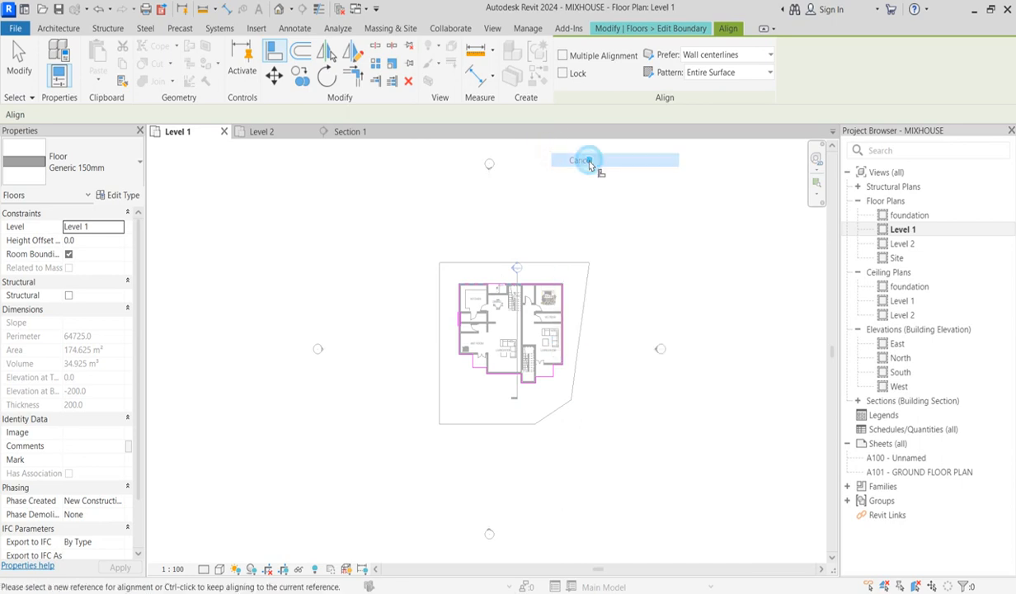
click(644, 28)
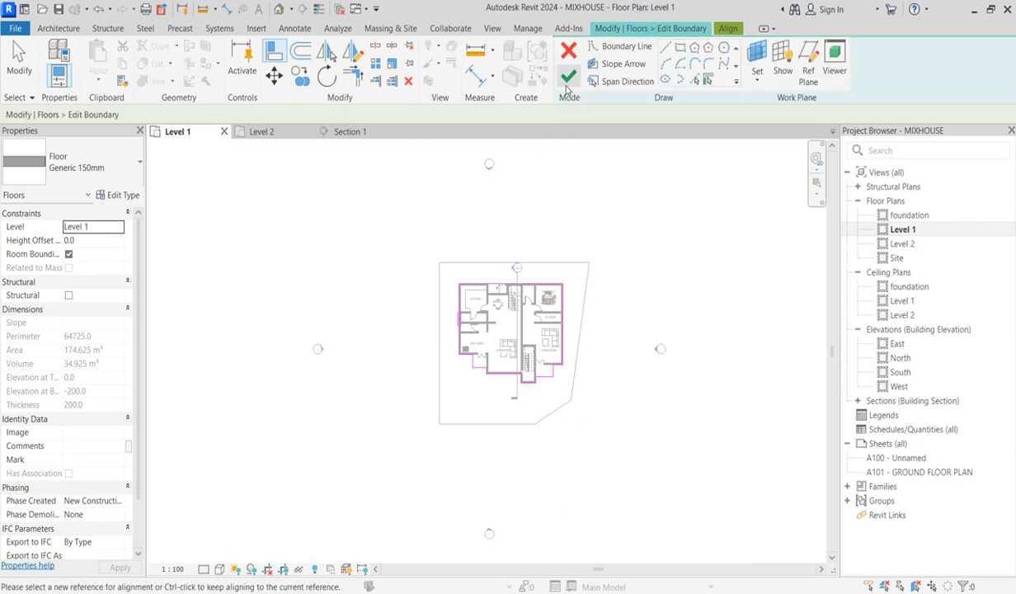
click(547, 74)
click(659, 402)
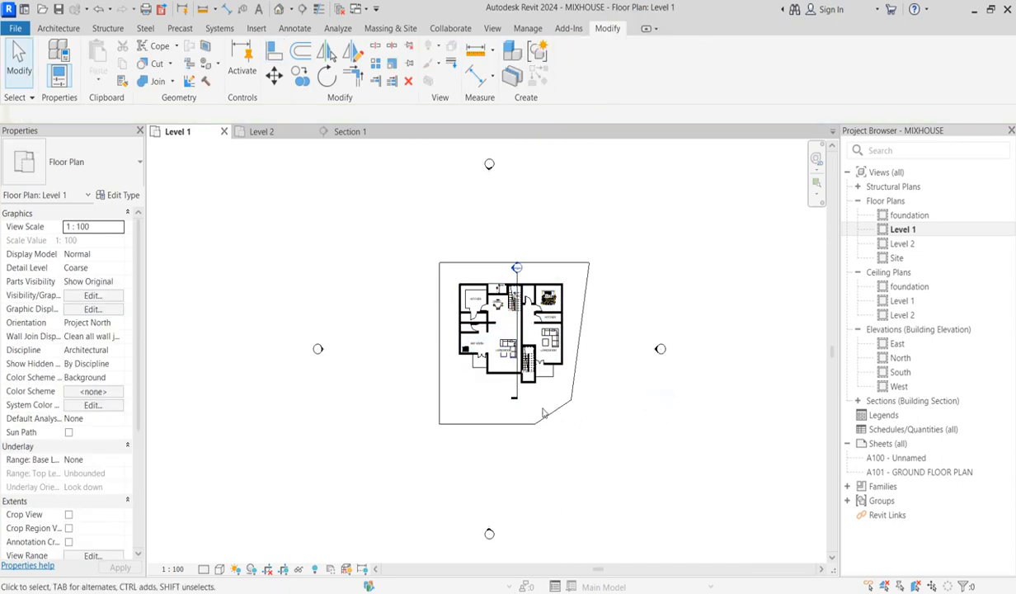
Open the Level 2 floor plan and add a rectangular opening around the upper staircase to the floor's boundary.
scroll(497, 314, up, 4)
scroll(503, 257, up, 1)
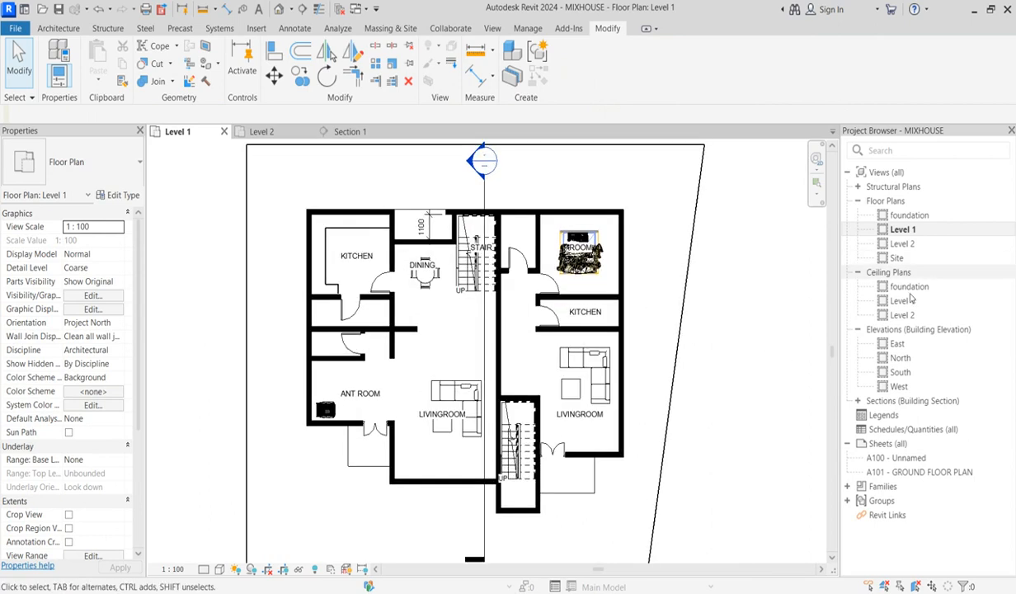
double_click(906, 246)
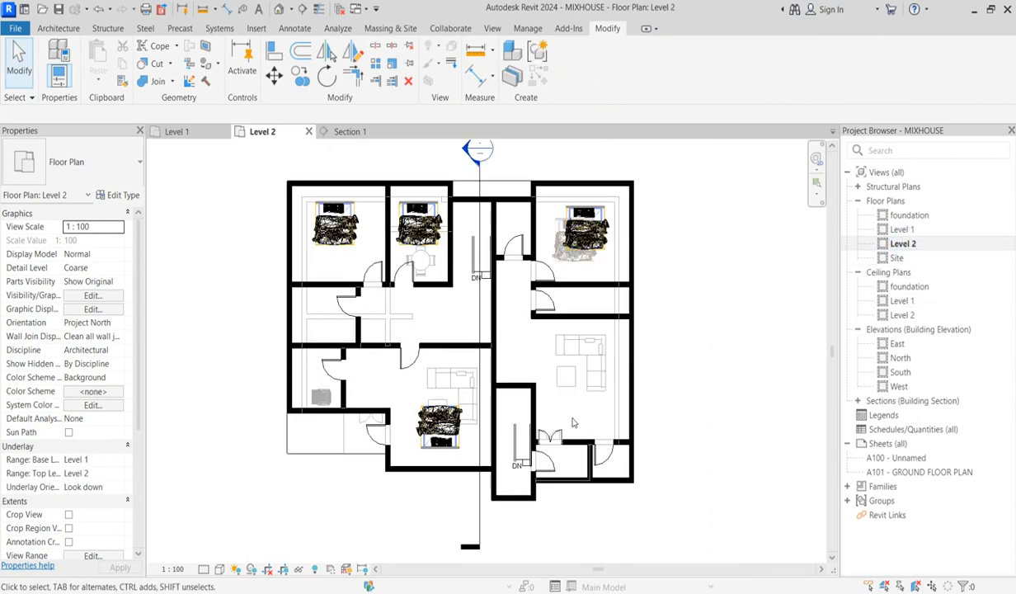
click(304, 452)
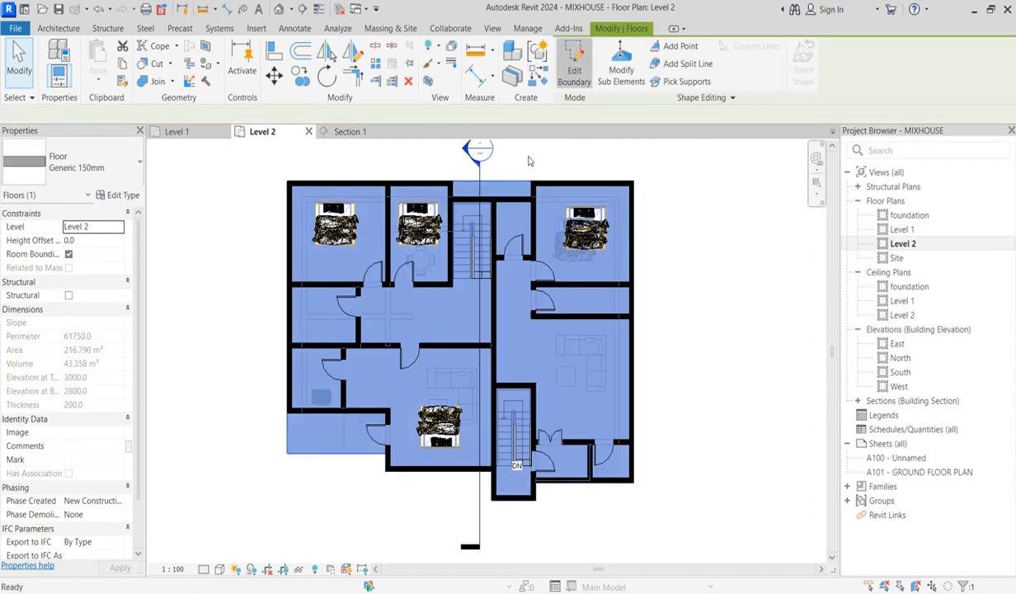
click(574, 68)
click(678, 47)
scroll(462, 175, up, 4)
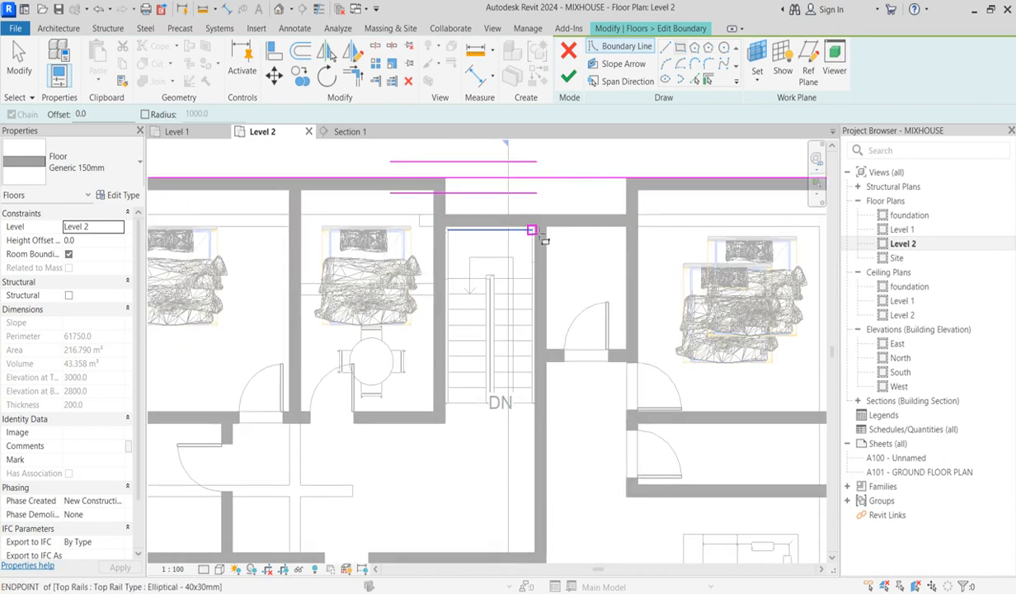
click(532, 230)
click(444, 403)
Add a rectangular opening about 3468 mm long around the second staircase, ending at its lowest riser, and finish the Level 2 floor boundary.
scroll(462, 280, down, 5)
scroll(531, 385, up, 5)
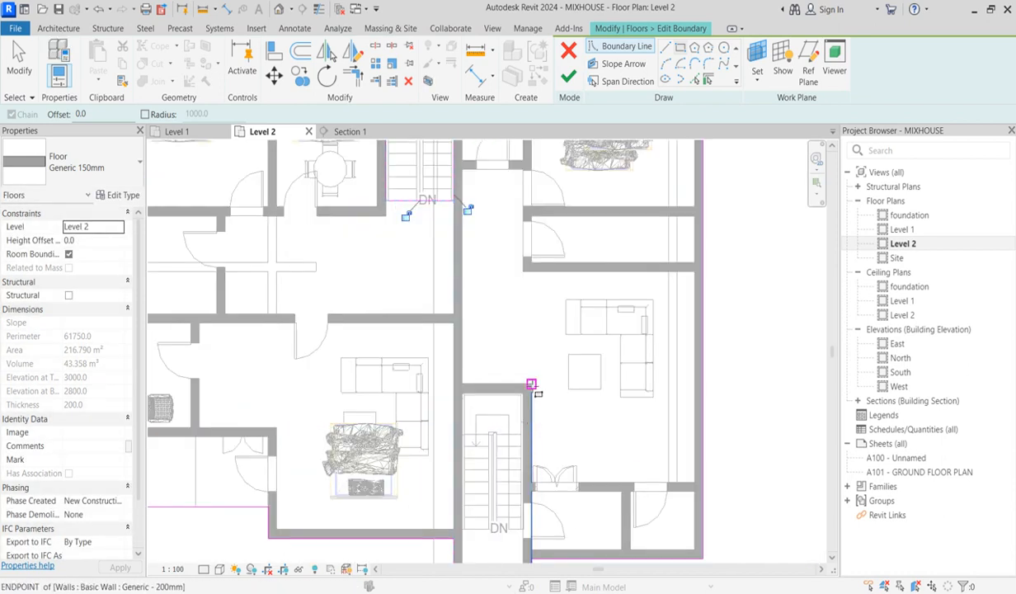
scroll(532, 384, up, 2)
click(520, 403)
scroll(543, 327, down, 3)
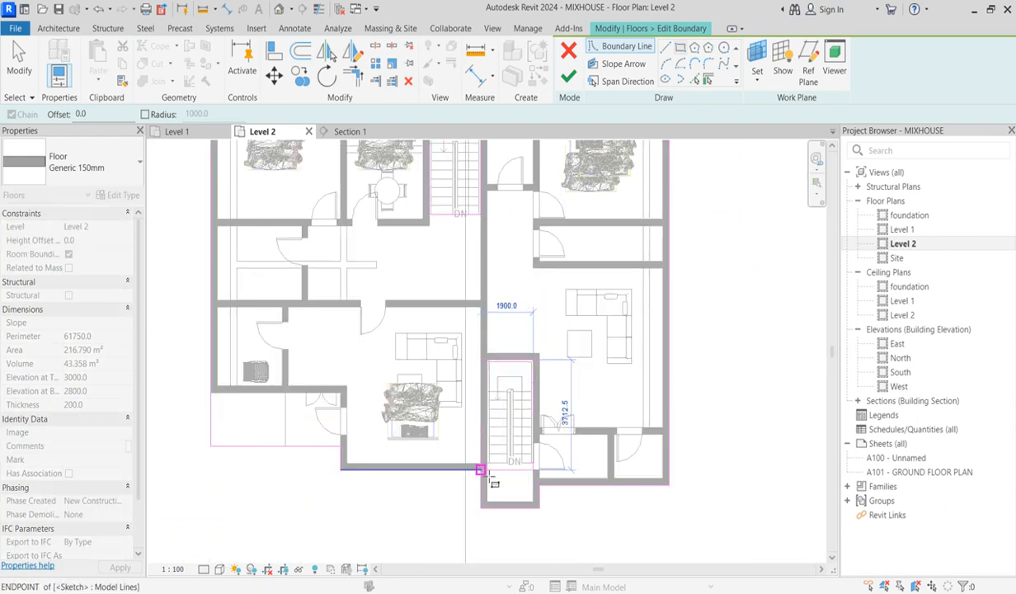
scroll(481, 470, up, 2)
scroll(491, 458, up, 2)
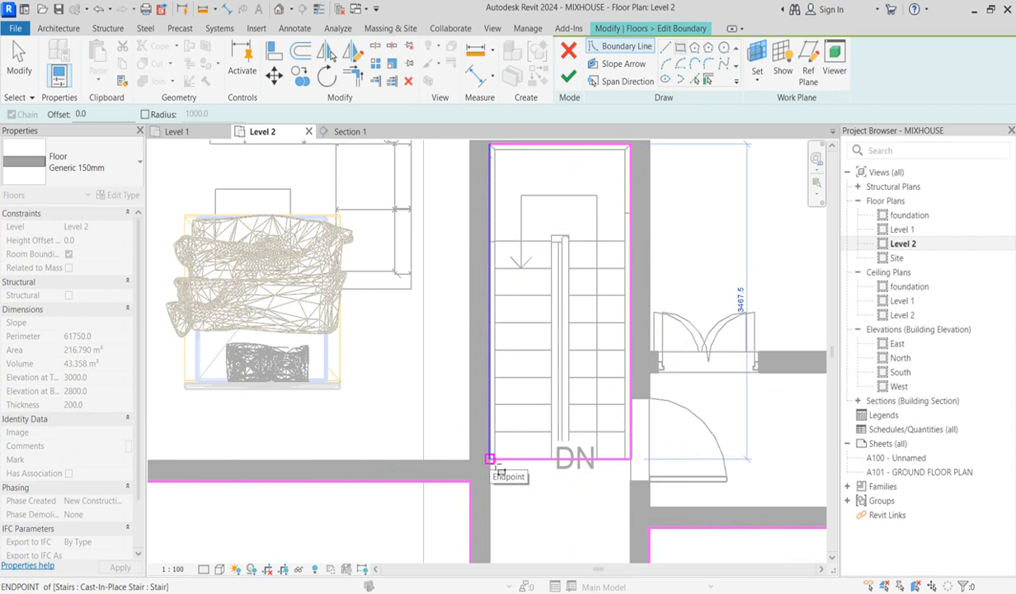
click(491, 459)
click(572, 80)
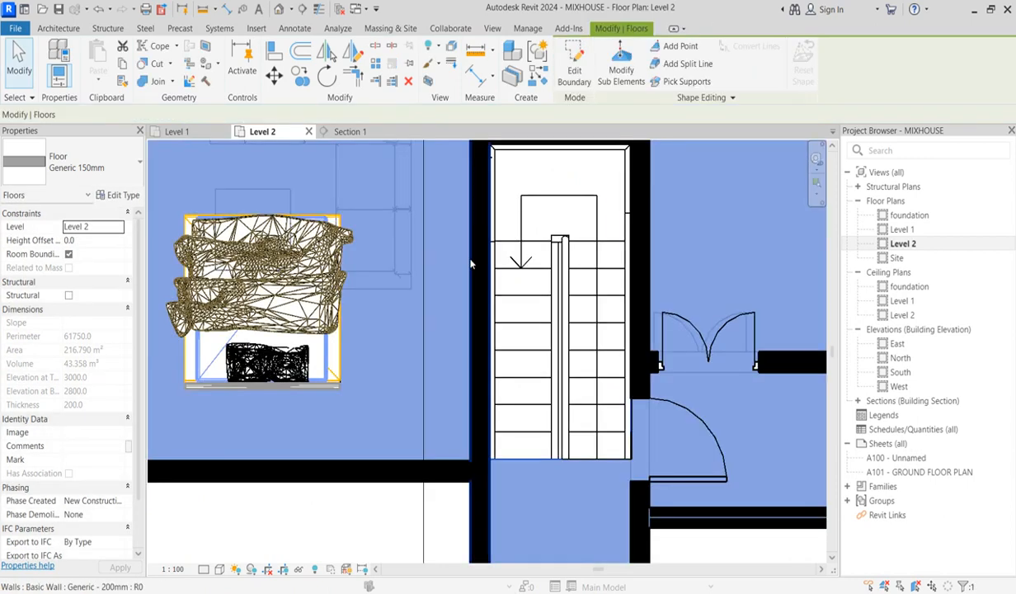
Delete the outer railing along the walls of the upper staircase on Level 2.
scroll(590, 416, down, 5)
click(591, 418)
scroll(591, 418, down, 2)
scroll(541, 258, up, 7)
click(541, 258)
key(Delete)
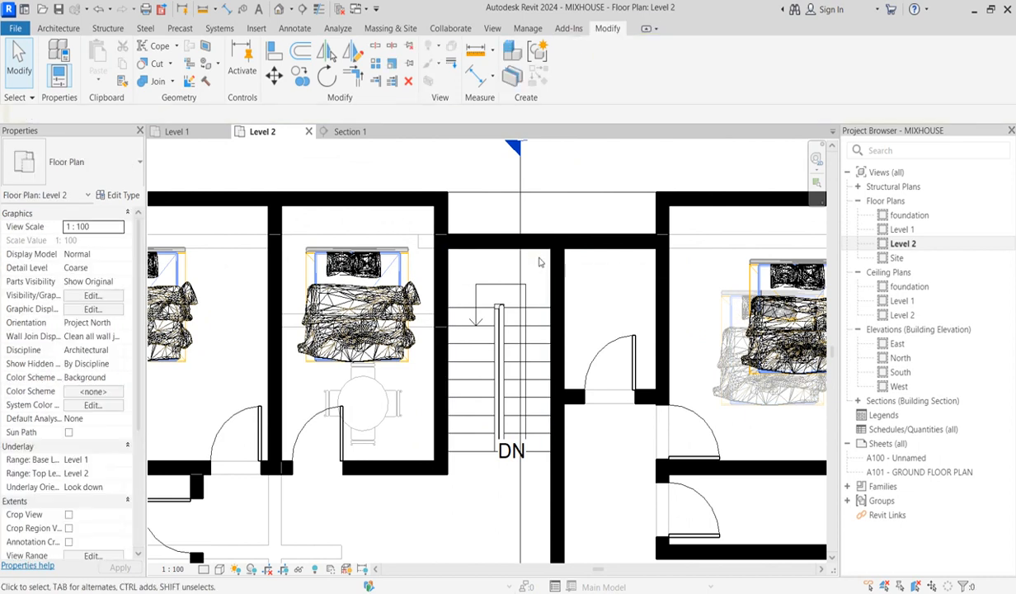
scroll(540, 261, down, 3)
scroll(572, 490, up, 1)
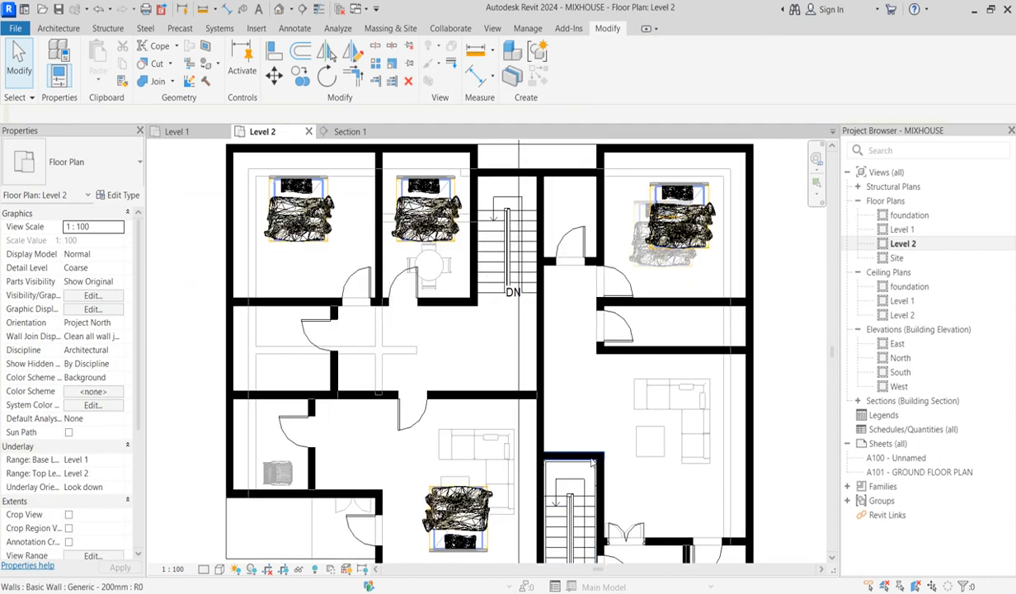
Delete the outer railing along the walls of the second staircase on Level 2.
scroll(590, 468, up, 3)
click(591, 465)
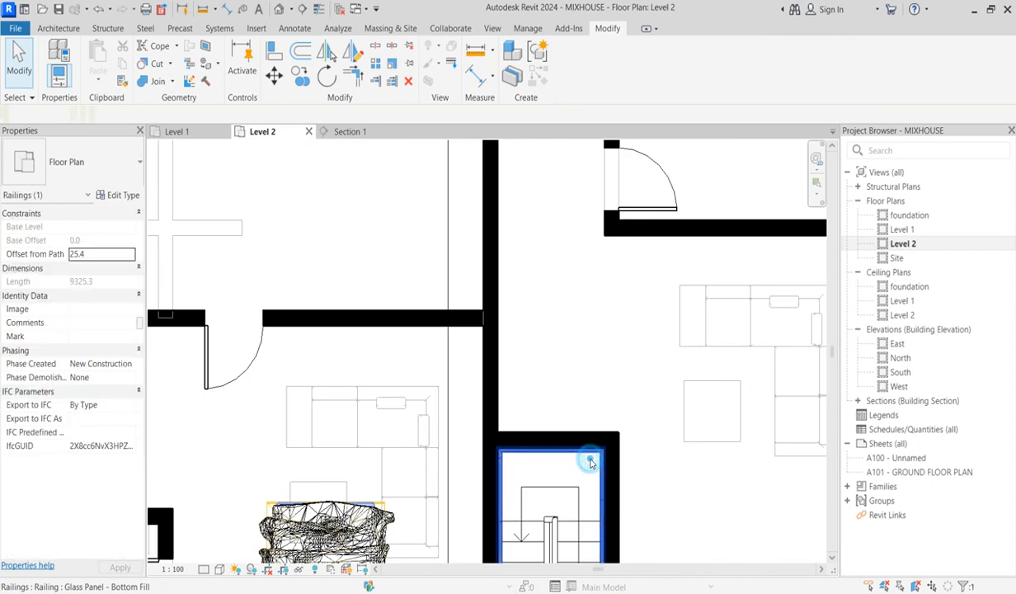
key(Delete)
Open the run sketch of the second staircase and delete the last two risers of its upper flight.
scroll(594, 485, down, 5)
scroll(612, 511, up, 2)
scroll(579, 493, up, 3)
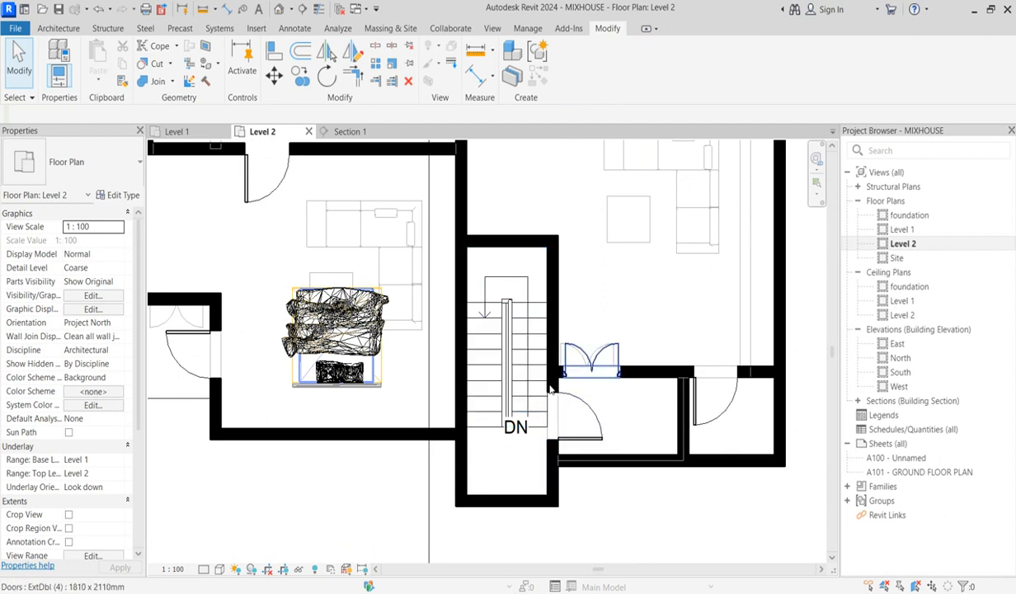
scroll(557, 412, up, 1)
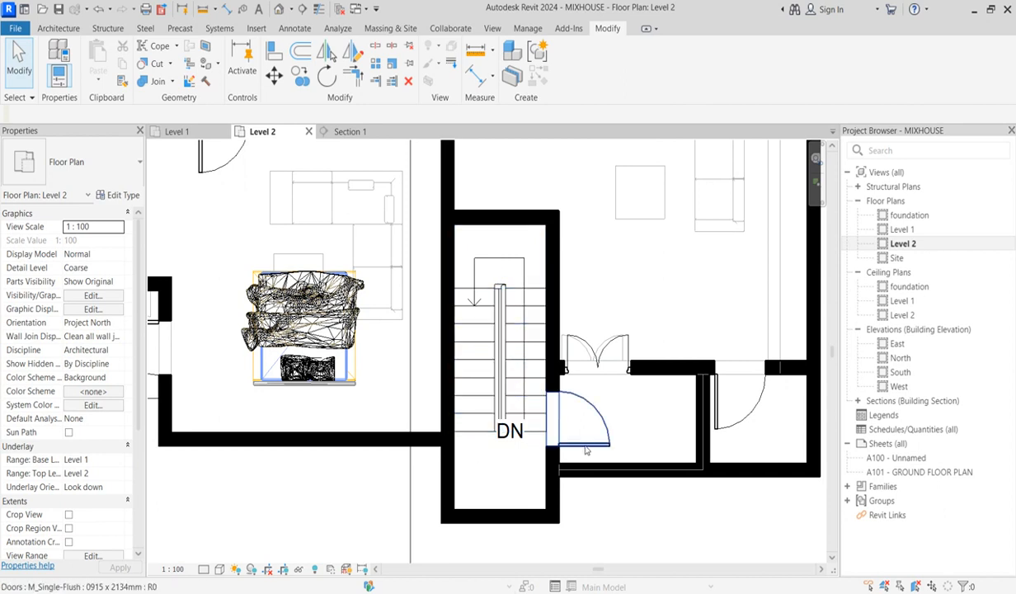
click(528, 440)
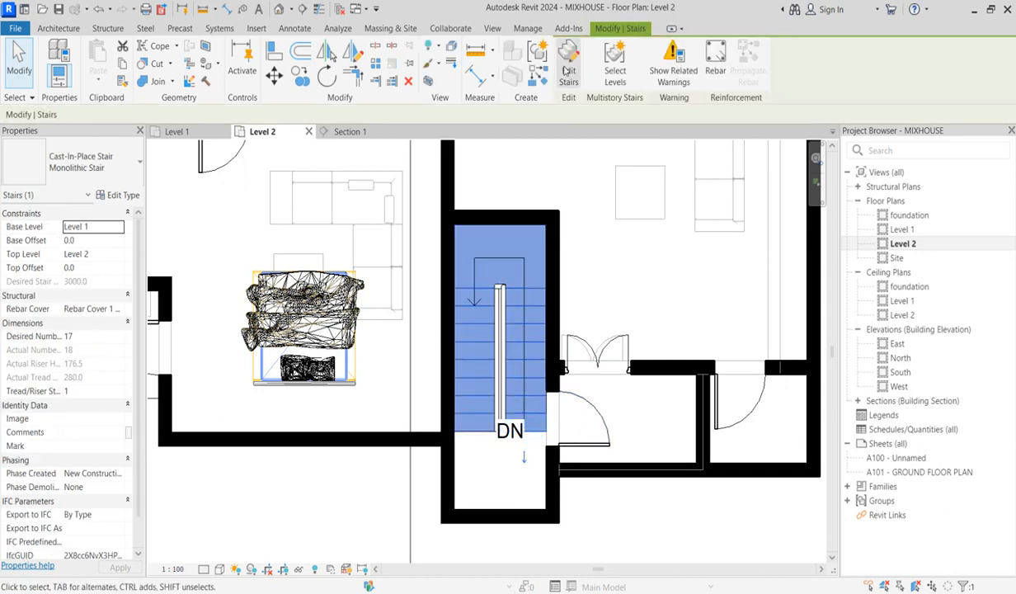
click(566, 72)
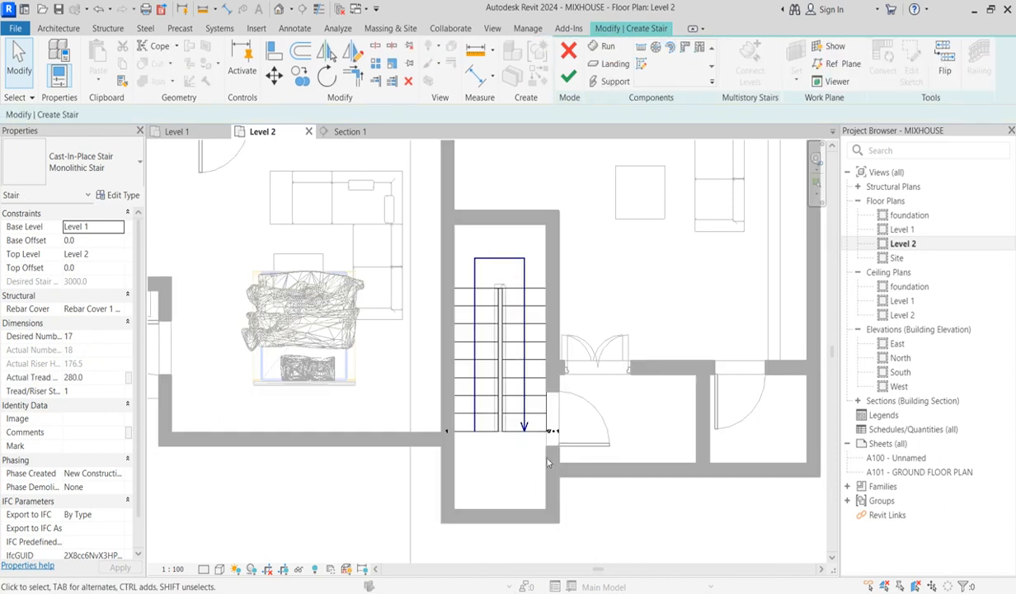
scroll(518, 416, up, 2)
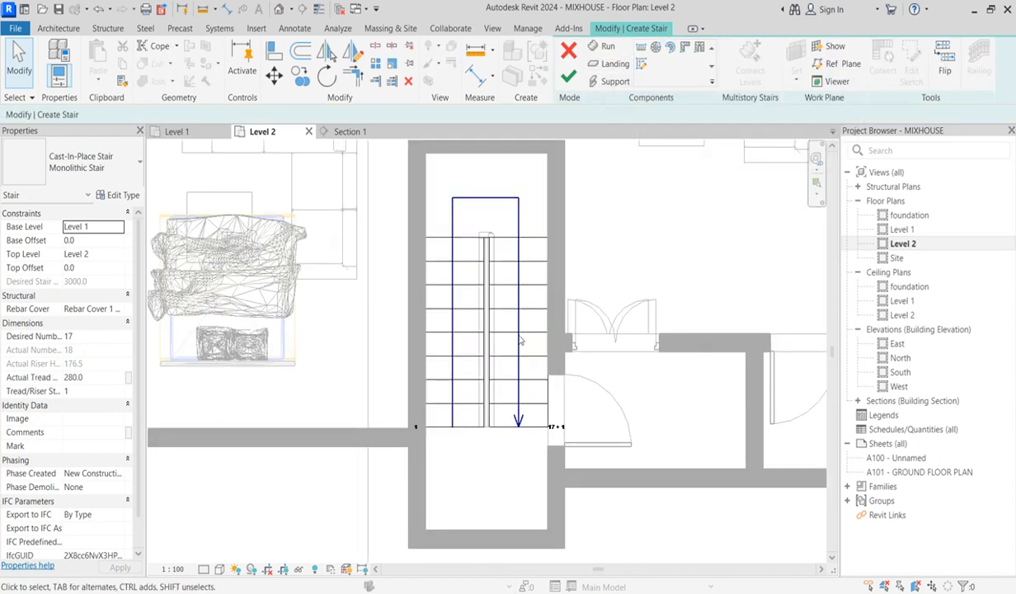
double_click(484, 361)
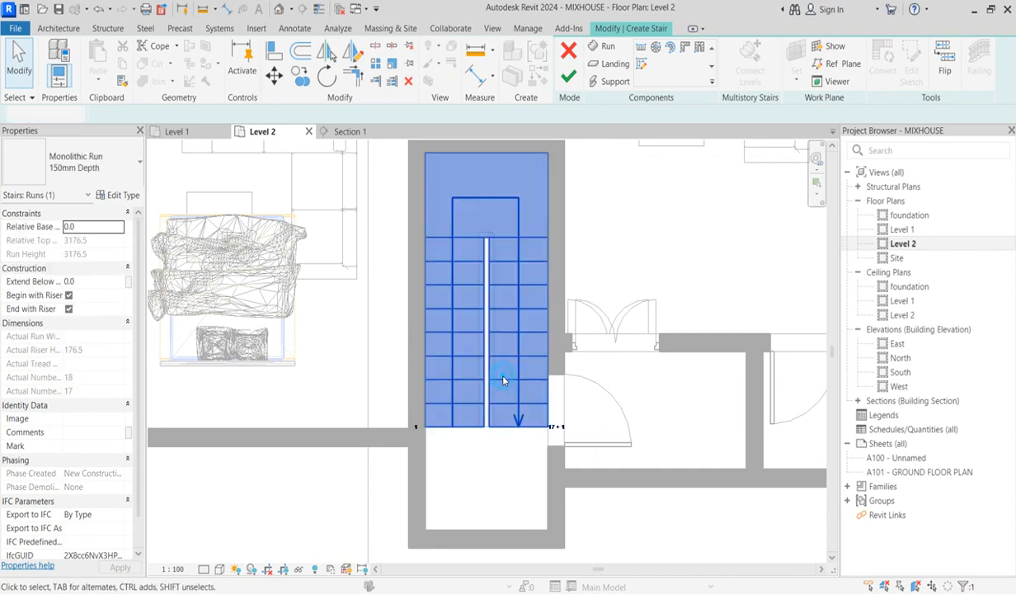
scroll(527, 416, up, 1)
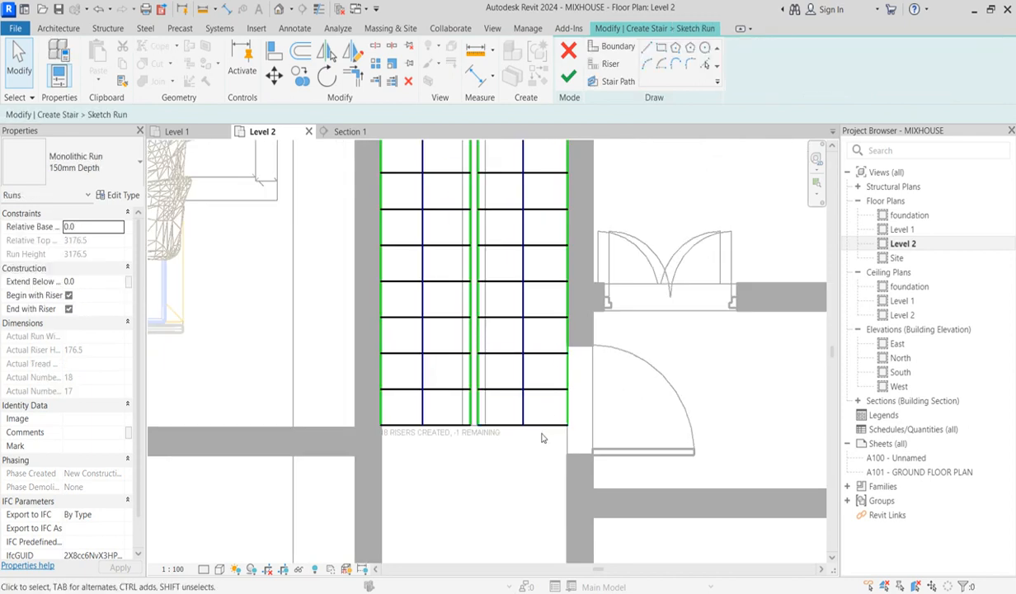
click(548, 426)
key(Delete)
key(Delete)
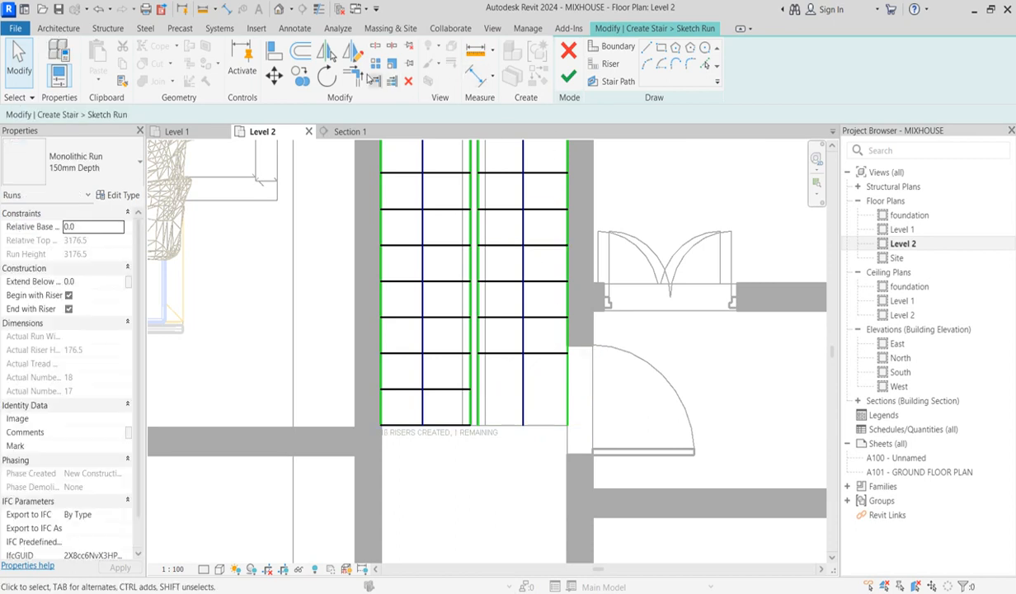
Trim both boundary lines of the shortened upper flight to its last riser and try to finish the run sketch.
click(353, 76)
click(503, 350)
click(481, 338)
click(545, 351)
scroll(546, 379, down, 3)
scroll(543, 414, up, 2)
click(568, 75)
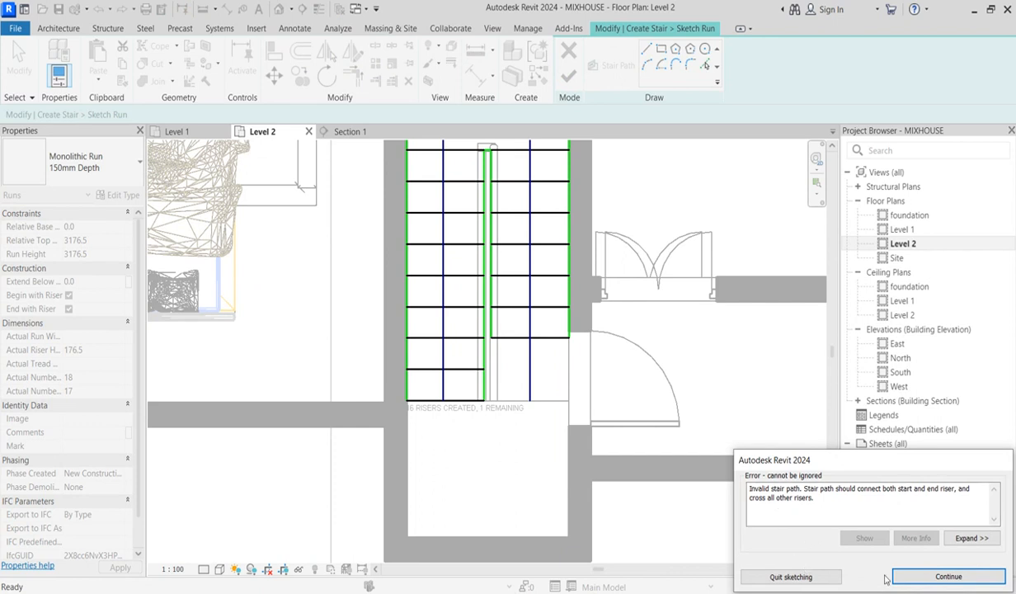
click(949, 576)
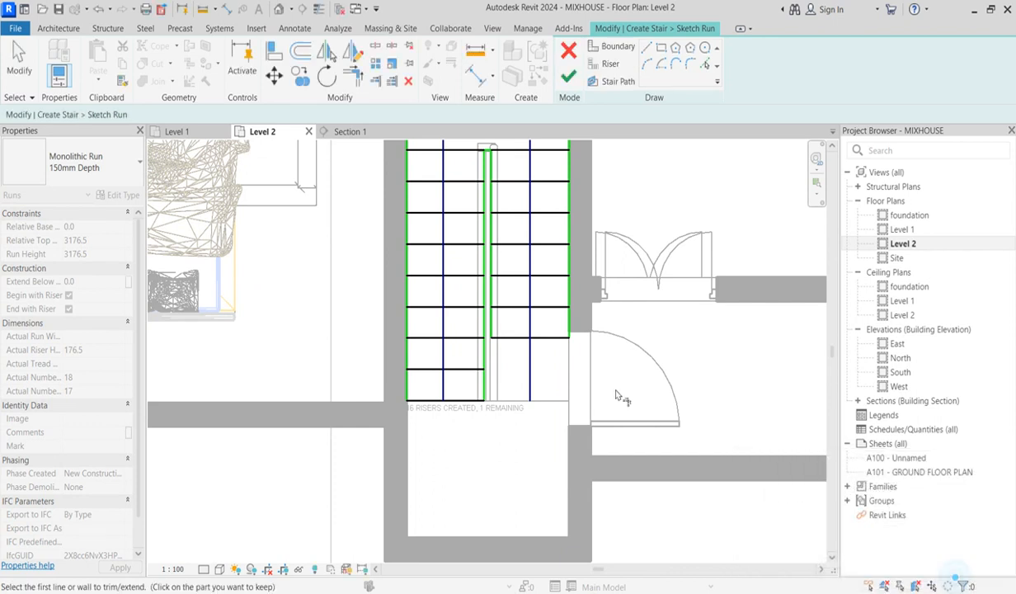
Trim the stair path to the upper flight's last riser, then finish the run sketch and the stair edit.
right_click(540, 371)
click(575, 377)
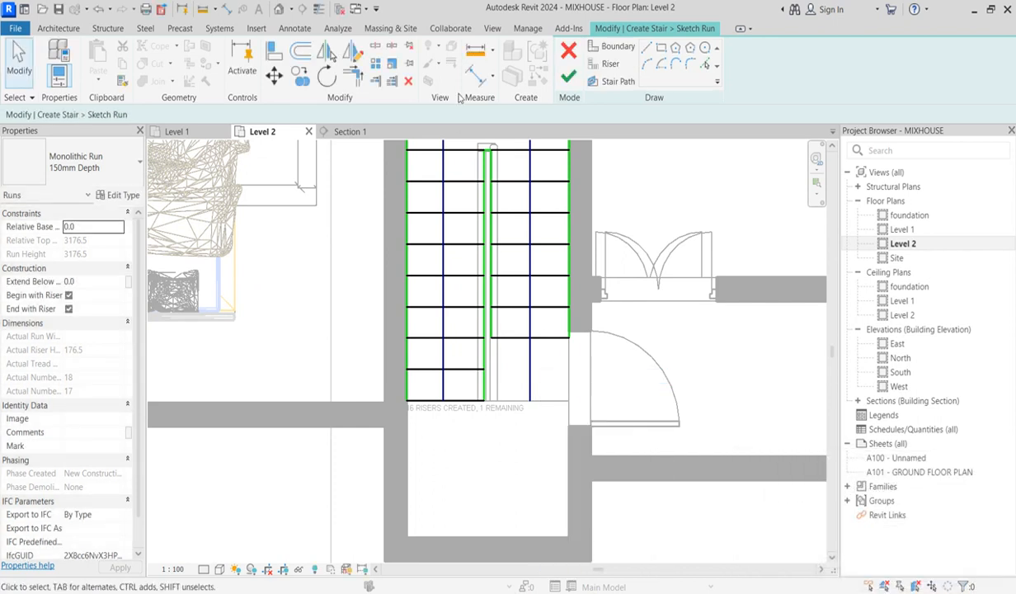
click(393, 83)
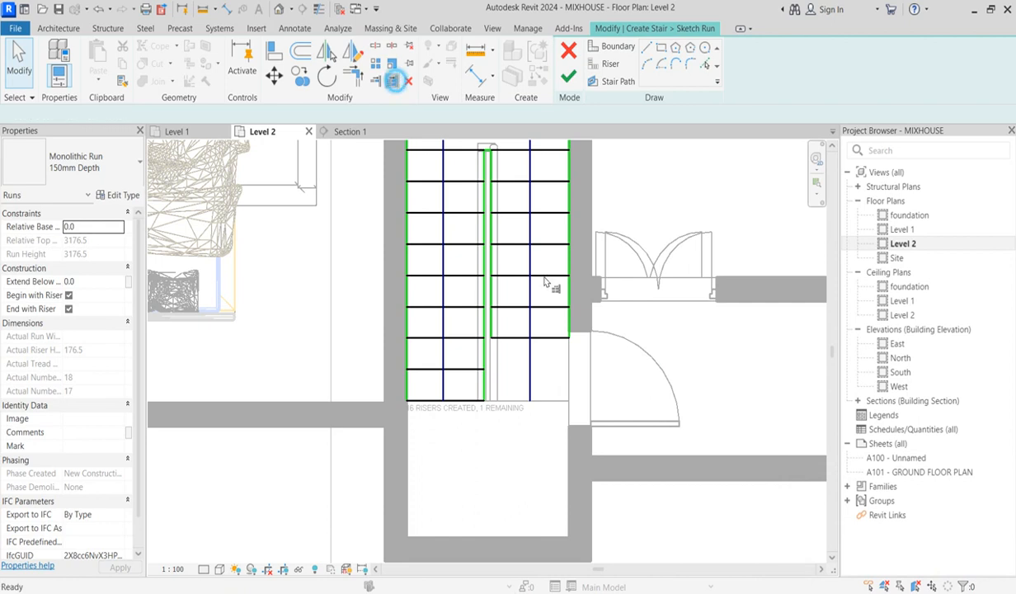
click(534, 330)
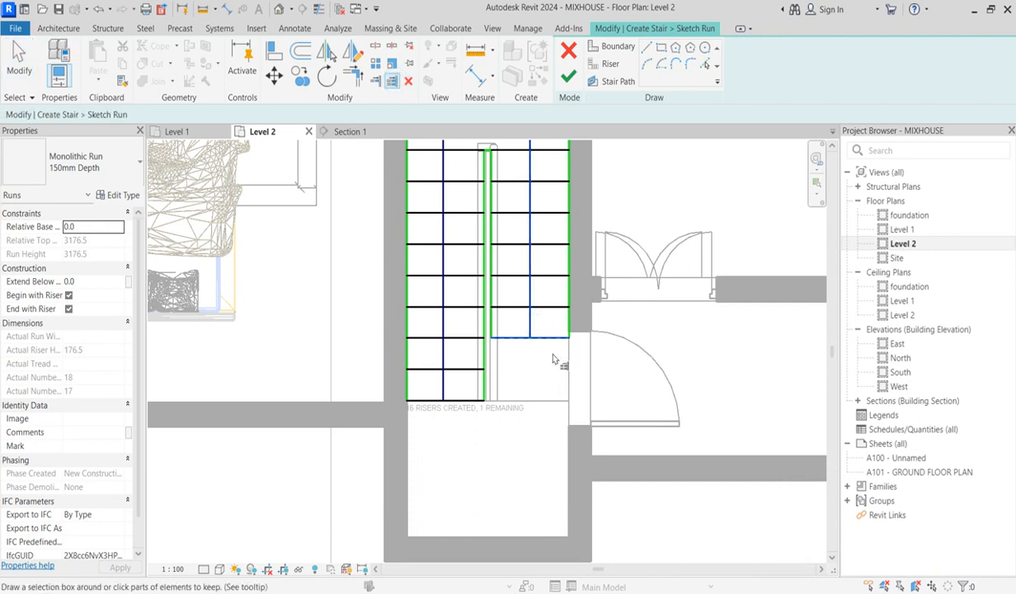
click(566, 77)
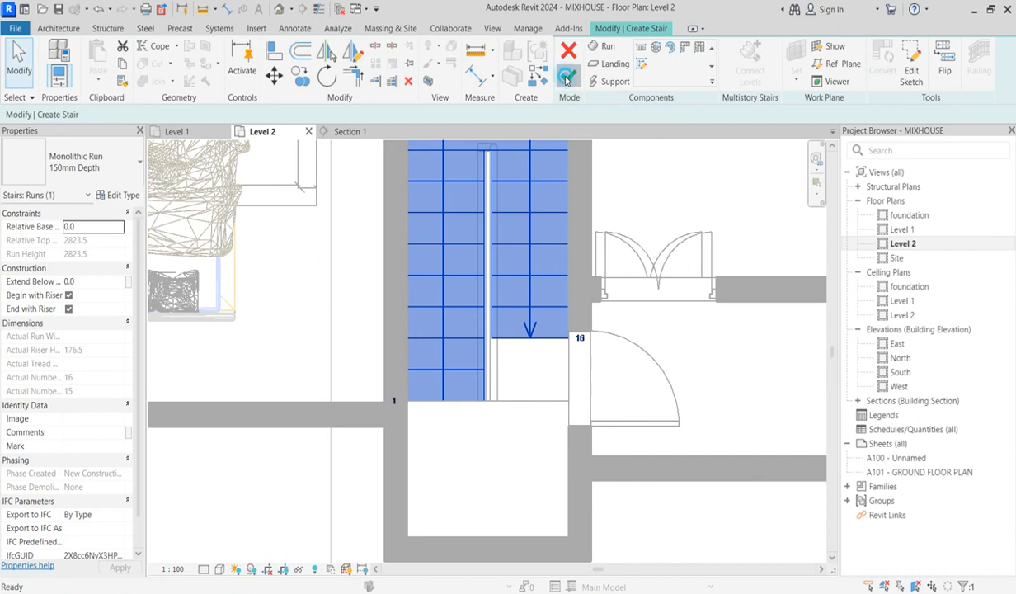
click(567, 75)
Align the single door beside the second staircase with the inner face of the small room's lower wall.
scroll(480, 305, down, 3)
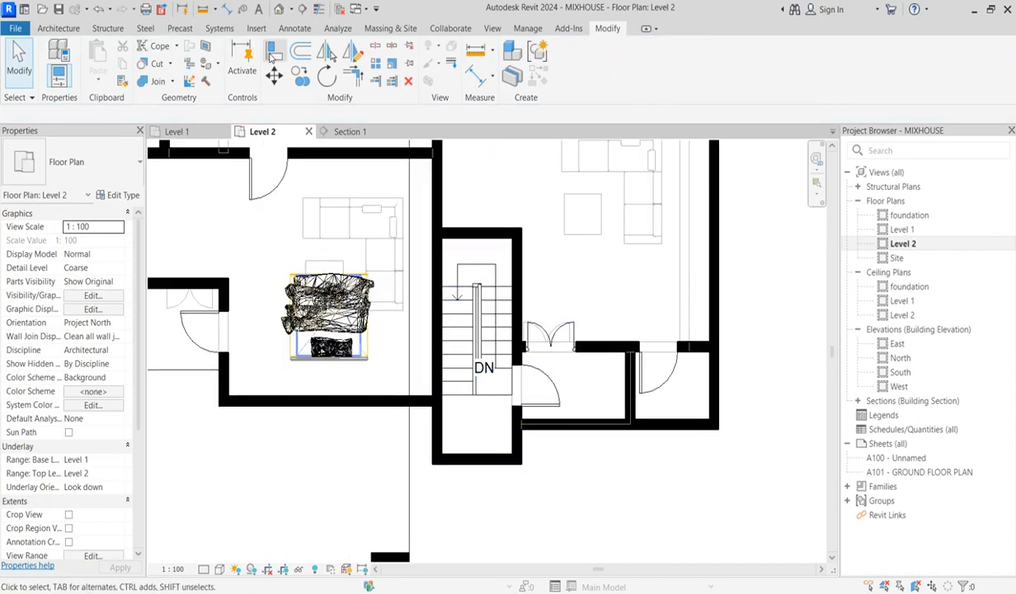
click(274, 53)
click(554, 421)
click(542, 405)
scroll(499, 386, down, 3)
right_click(493, 276)
click(518, 284)
right_click(495, 277)
click(526, 288)
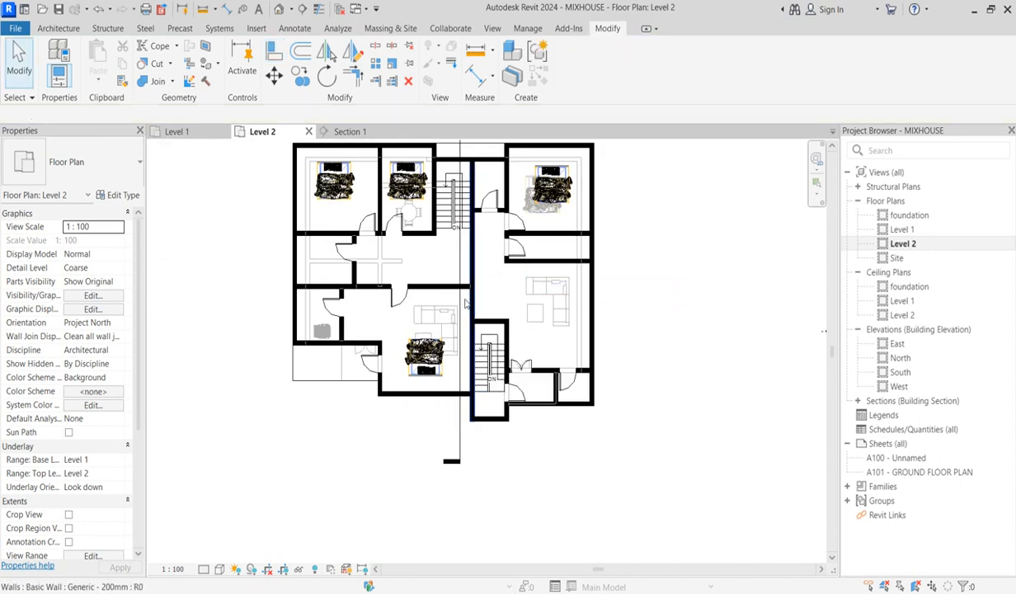
Split the Section 1 line between the two staircases and shift its lower segment through the second staircase.
click(460, 297)
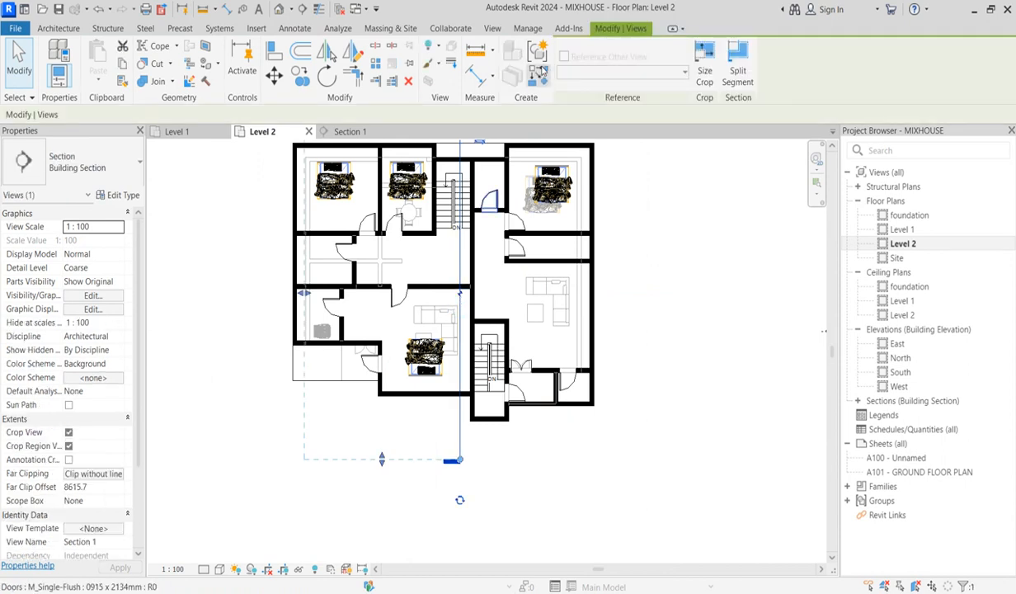
click(740, 81)
click(460, 272)
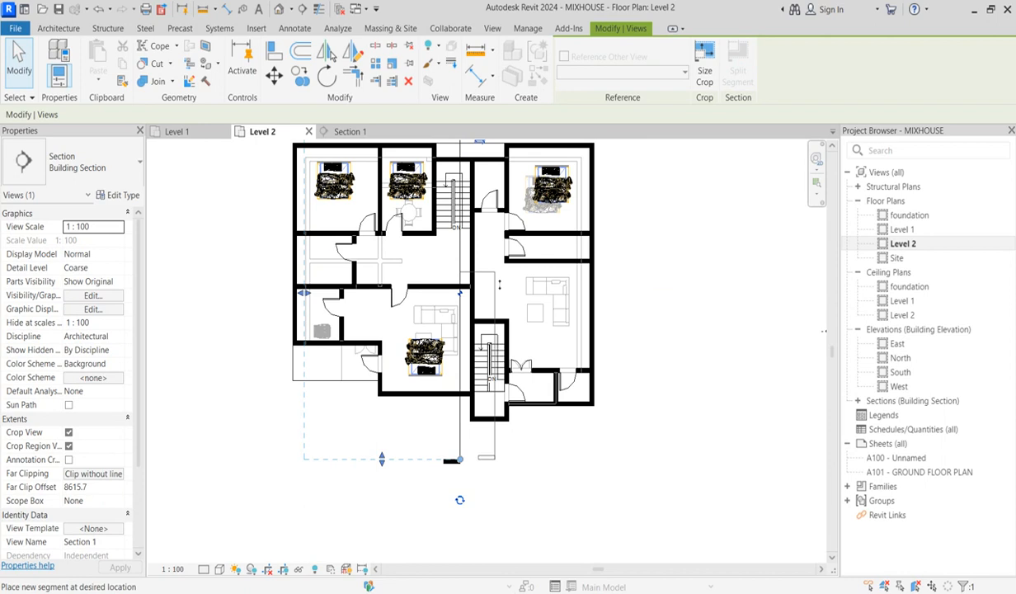
click(494, 276)
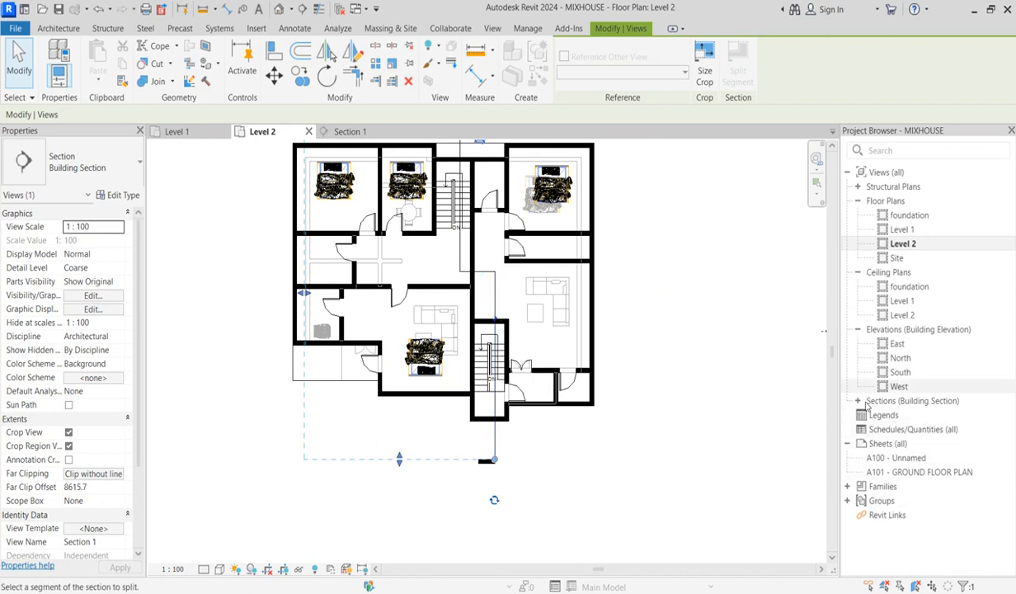
Open the Section 1 view and examine how the second staircase meets the Level 2 floor.
double_click(880, 401)
double_click(906, 415)
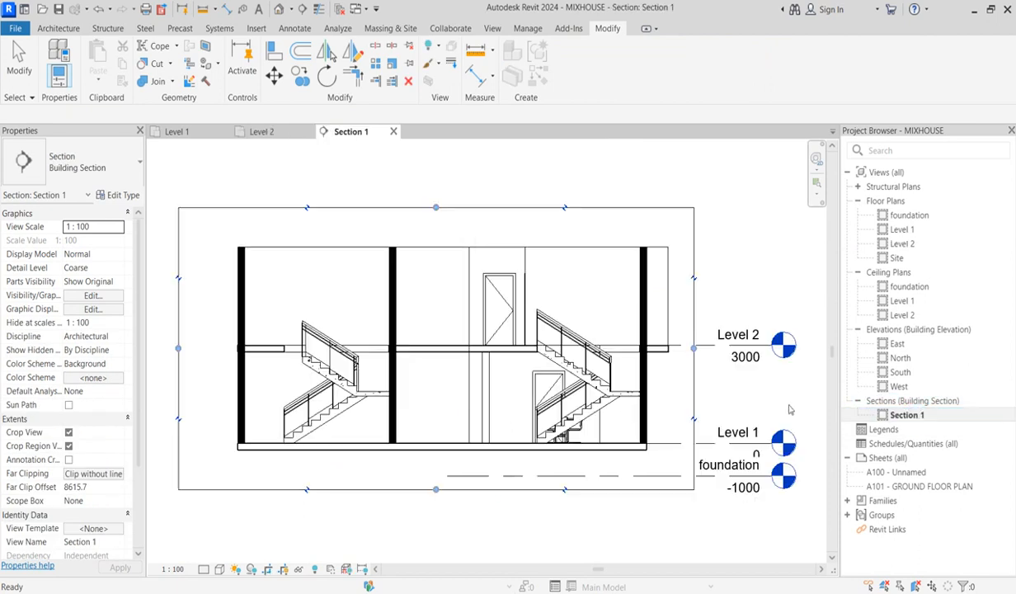
scroll(291, 378, up, 2)
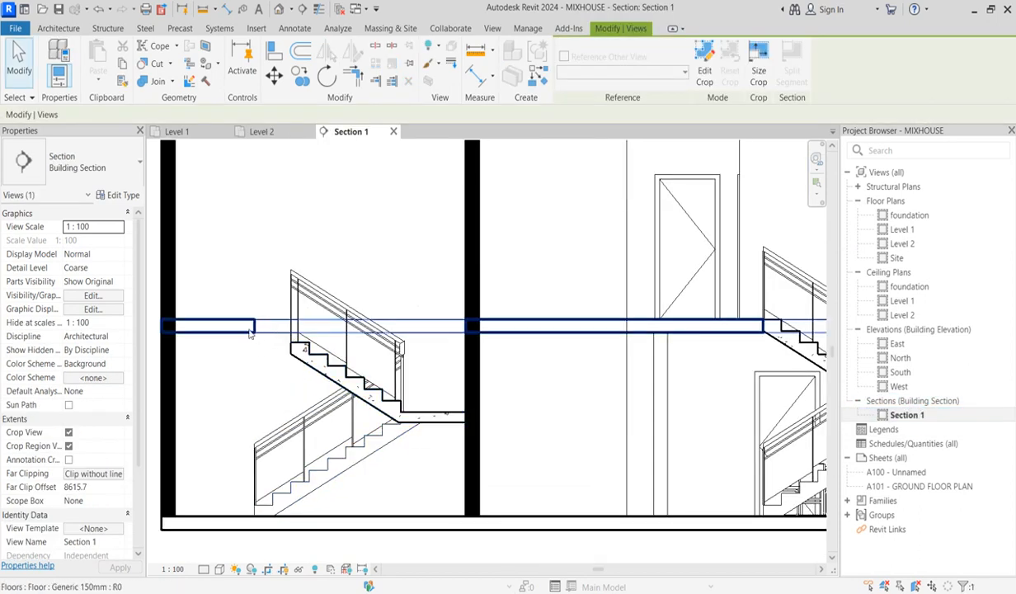
scroll(330, 371, down, 2)
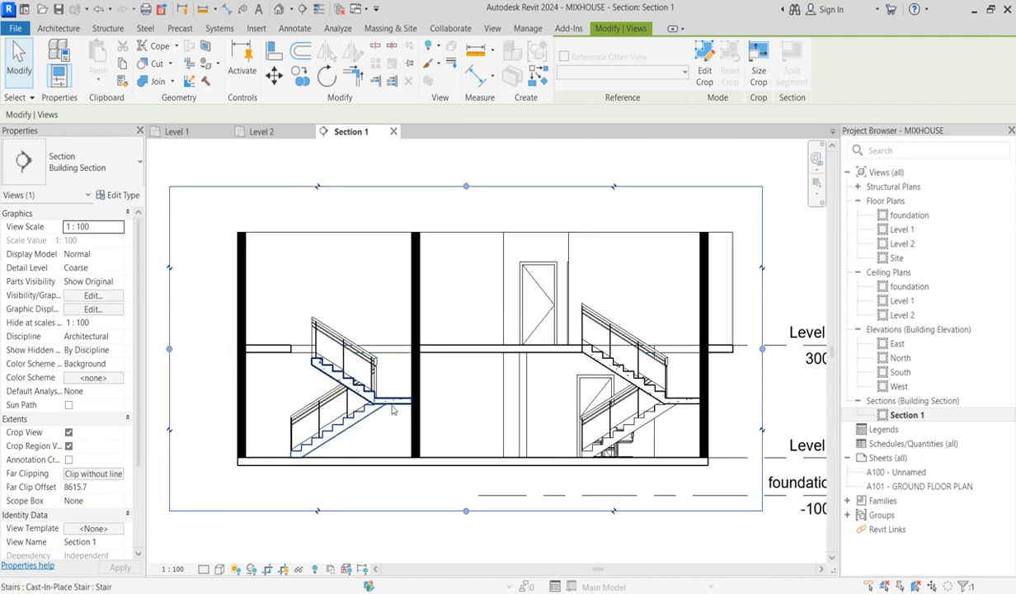
Open the second staircase for editing, check its upper flight in the Level 2 floor plan, and finish the edit.
click(392, 410)
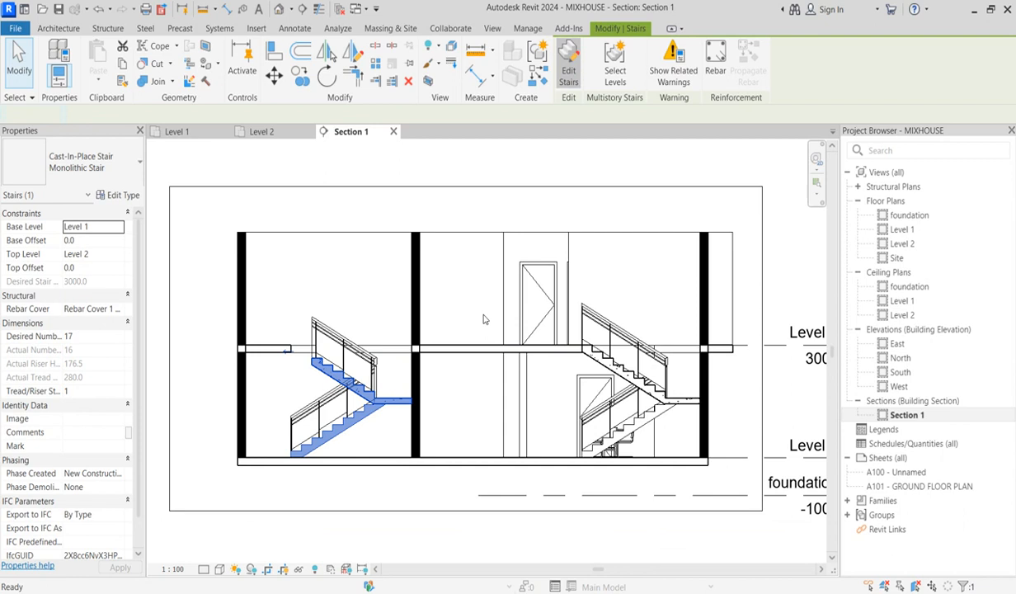
click(901, 243)
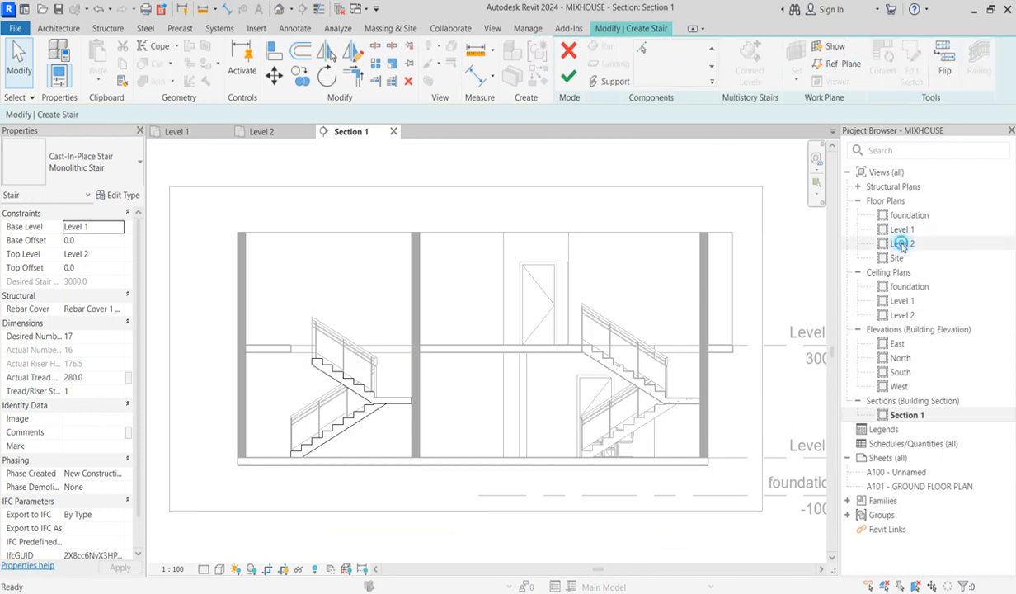
double_click(901, 243)
scroll(503, 359, up, 5)
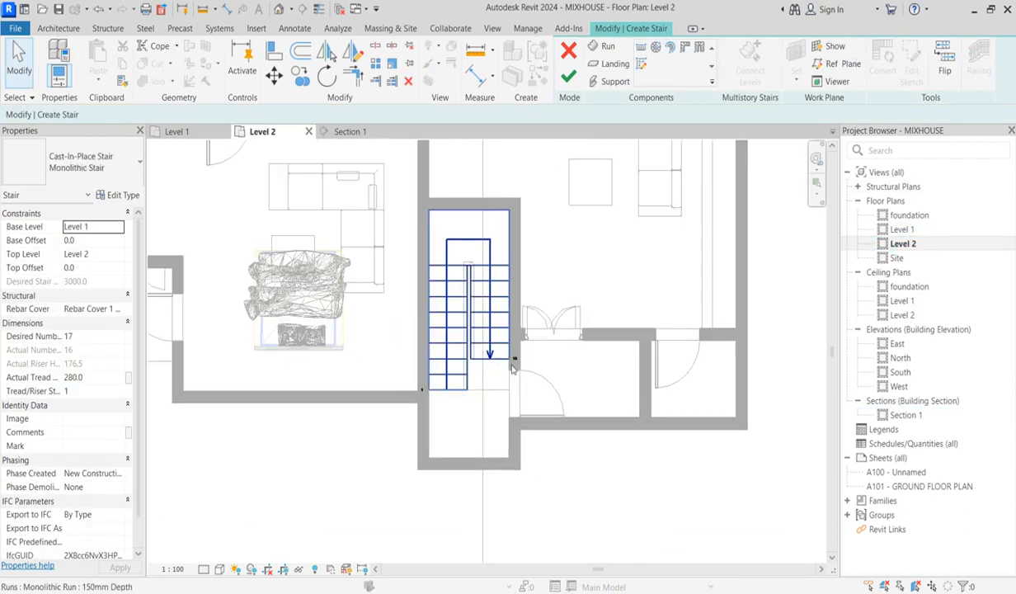
scroll(533, 389, up, 2)
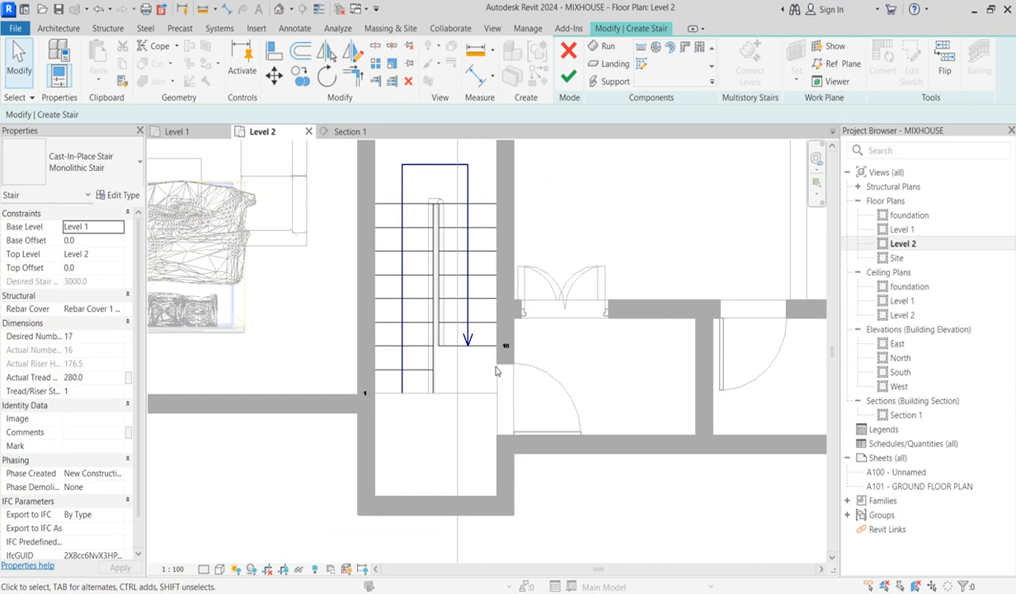
scroll(453, 414, down, 3)
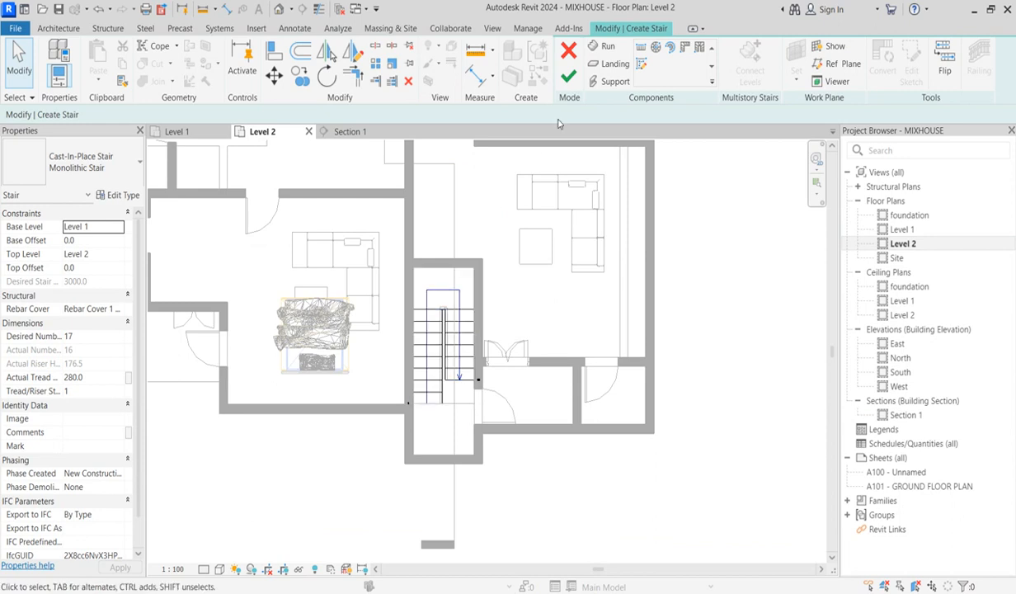
click(569, 80)
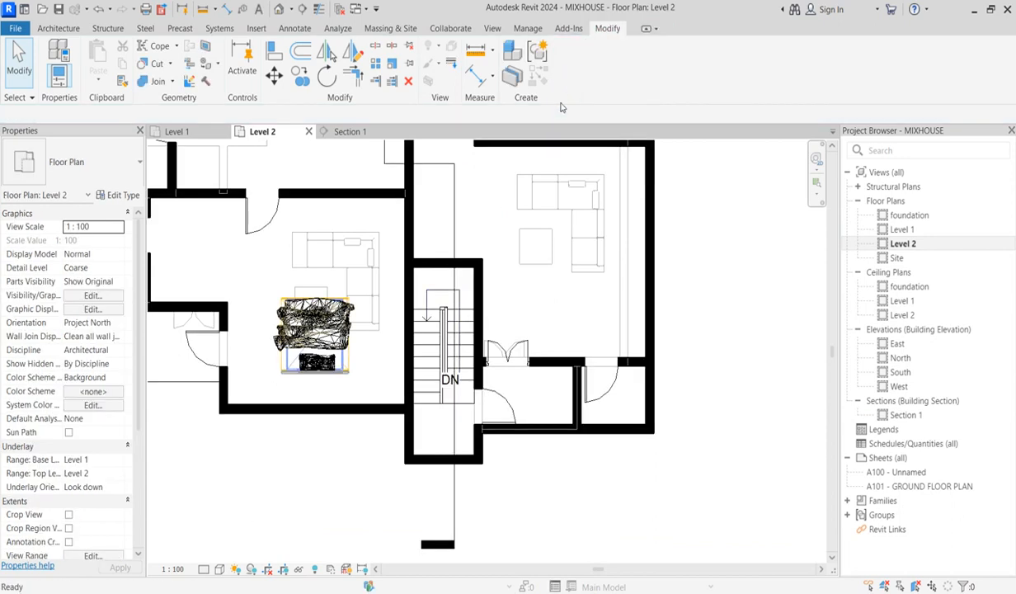
Flip the Section 1 viewing direction in the Level 2 plan and go to the section view.
click(453, 243)
right_click(456, 239)
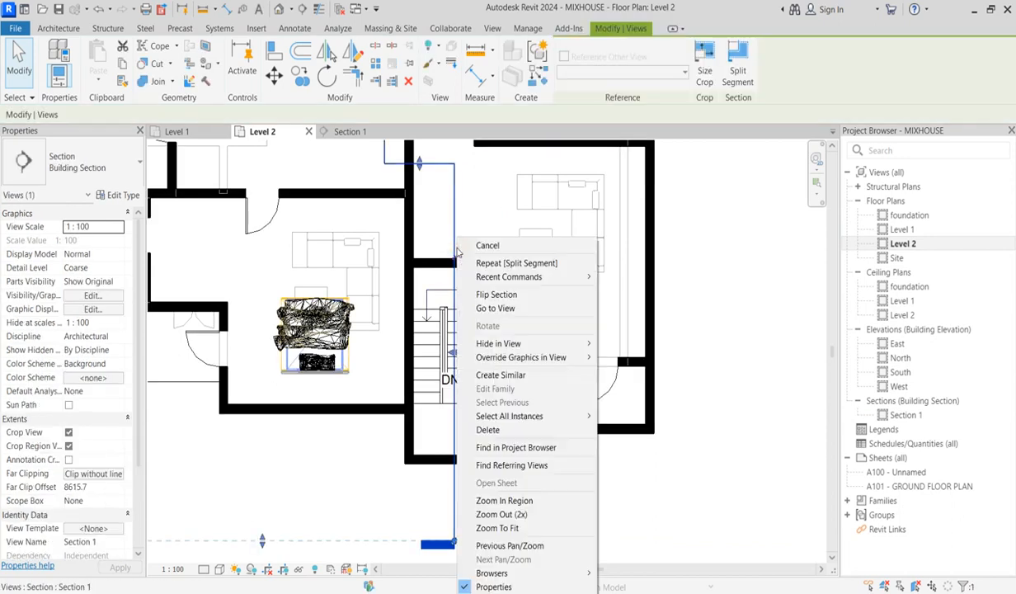
click(506, 294)
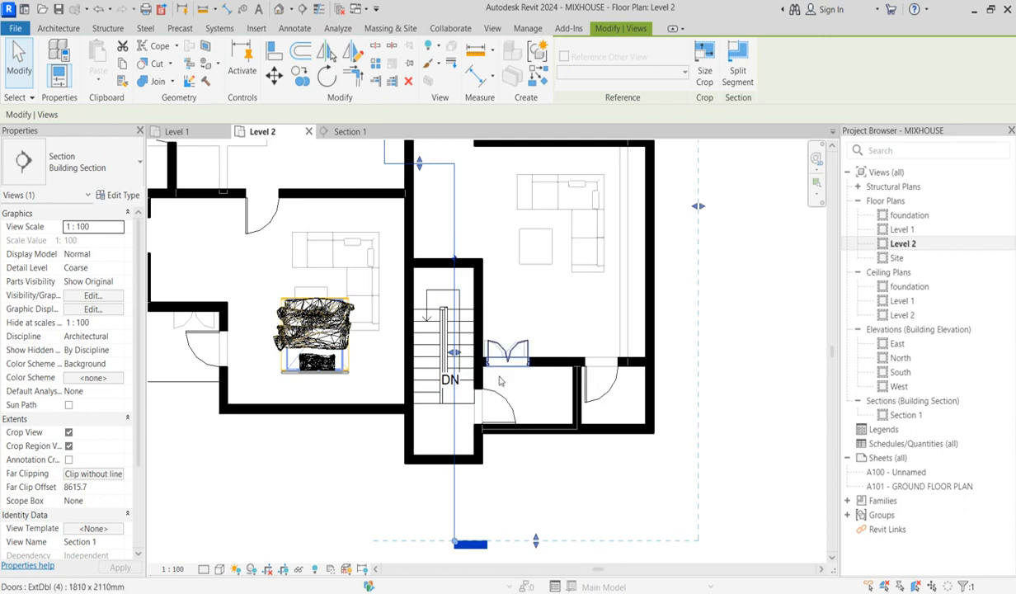
right_click(452, 441)
click(490, 157)
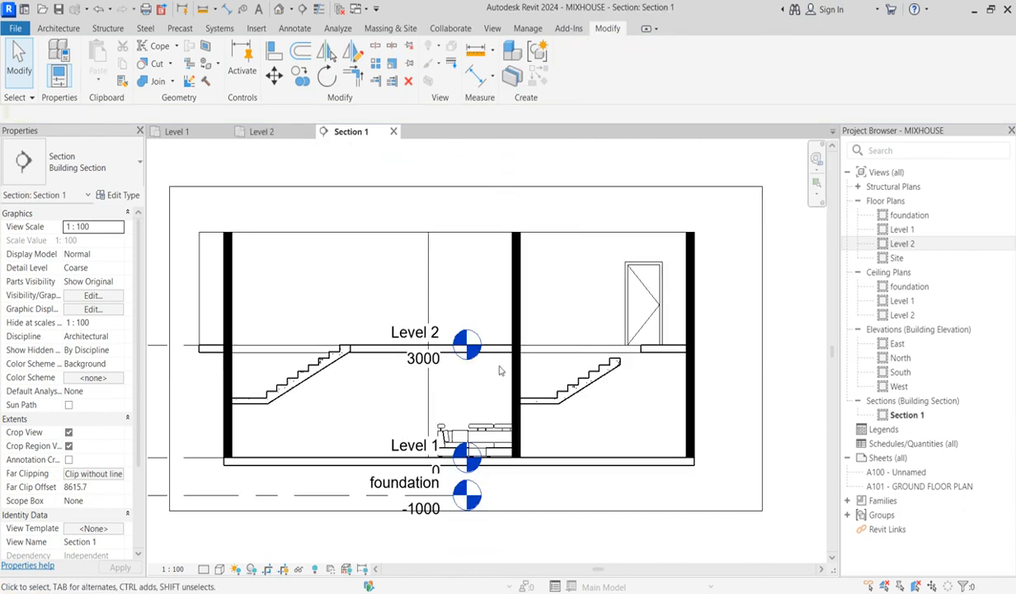
Open the second staircase for editing from the section and open its run sketch in the Level 2 floor plan.
scroll(647, 355, up, 2)
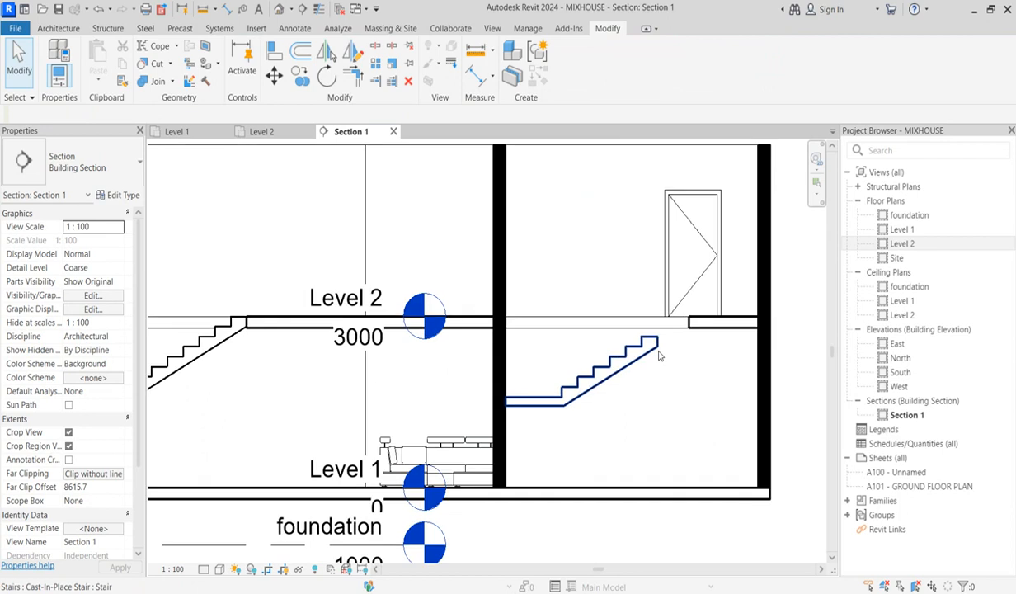
click(643, 347)
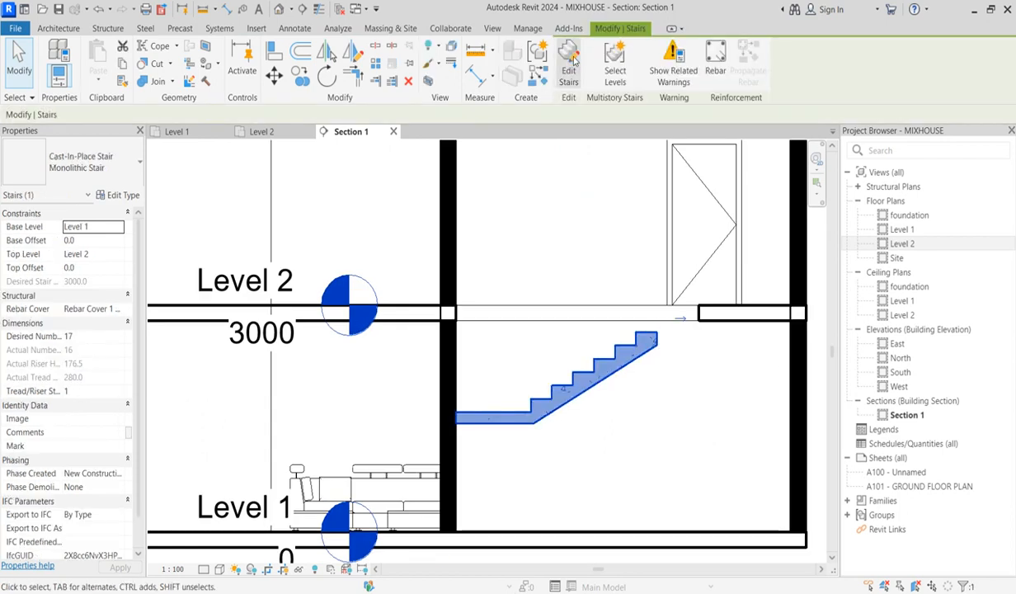
click(571, 64)
scroll(655, 346, down, 3)
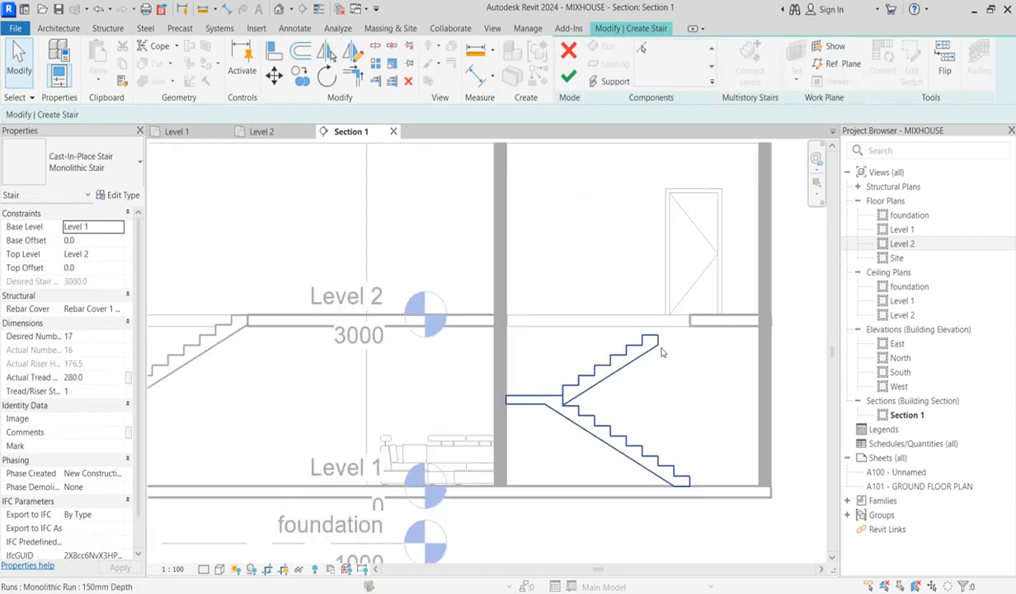
double_click(902, 243)
scroll(470, 376, up, 1)
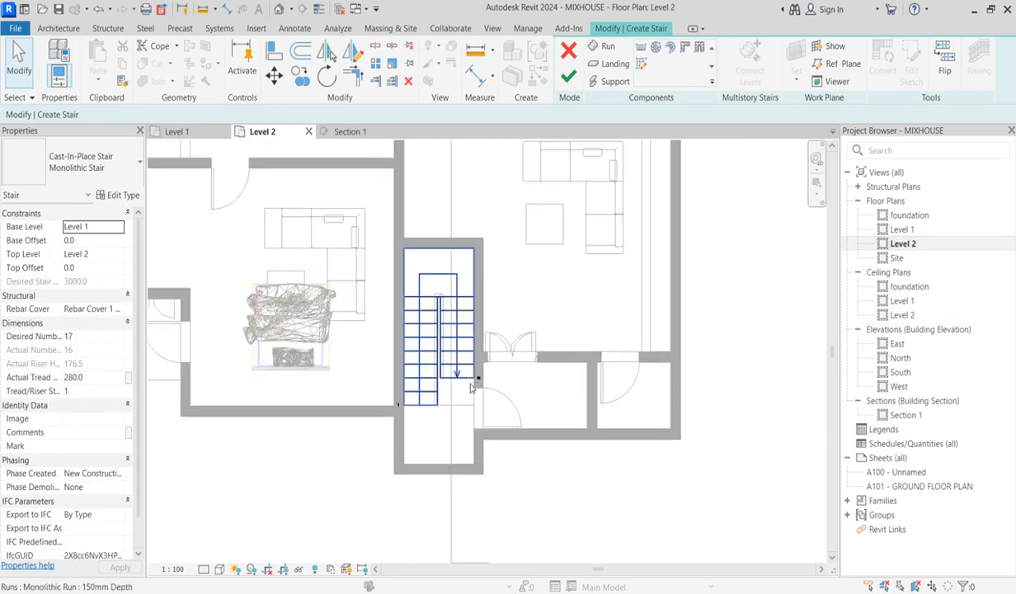
click(469, 376)
double_click(469, 376)
scroll(447, 403, up, 2)
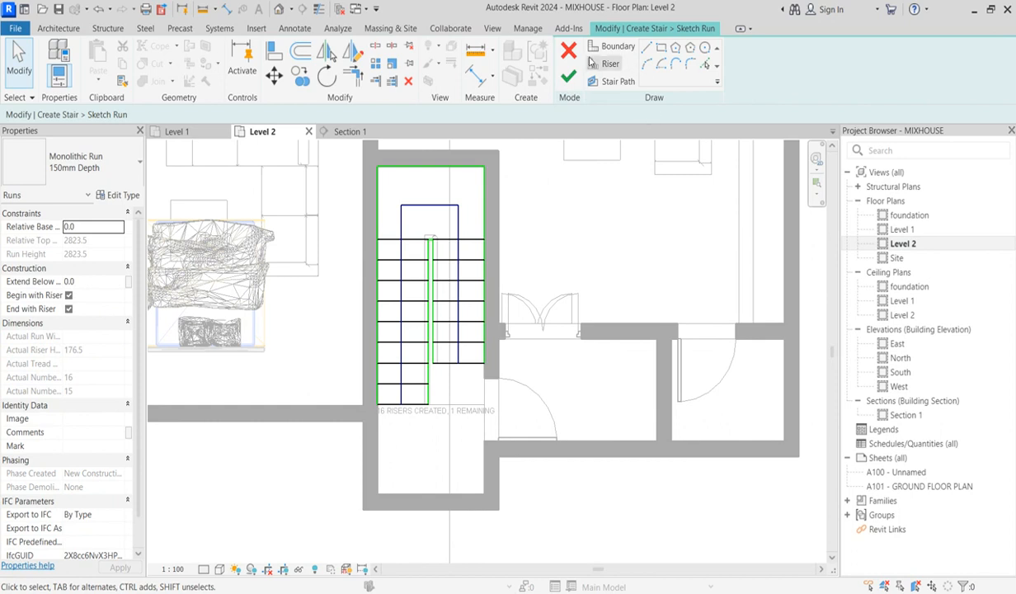
Copy the upper flight's last riser outward with a 300 mm offset and join it to both side boundaries.
click(302, 51)
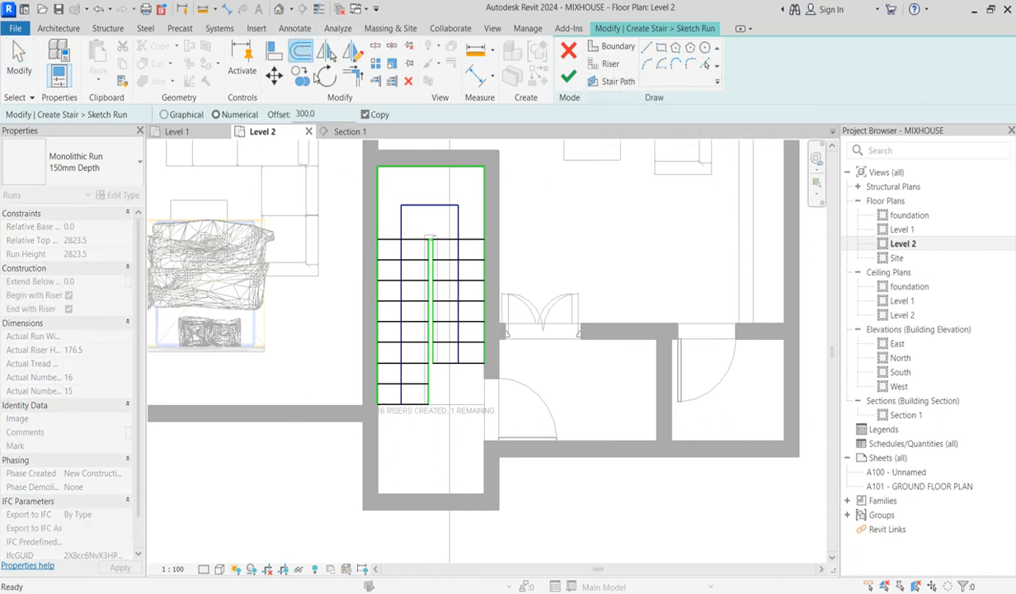
click(472, 370)
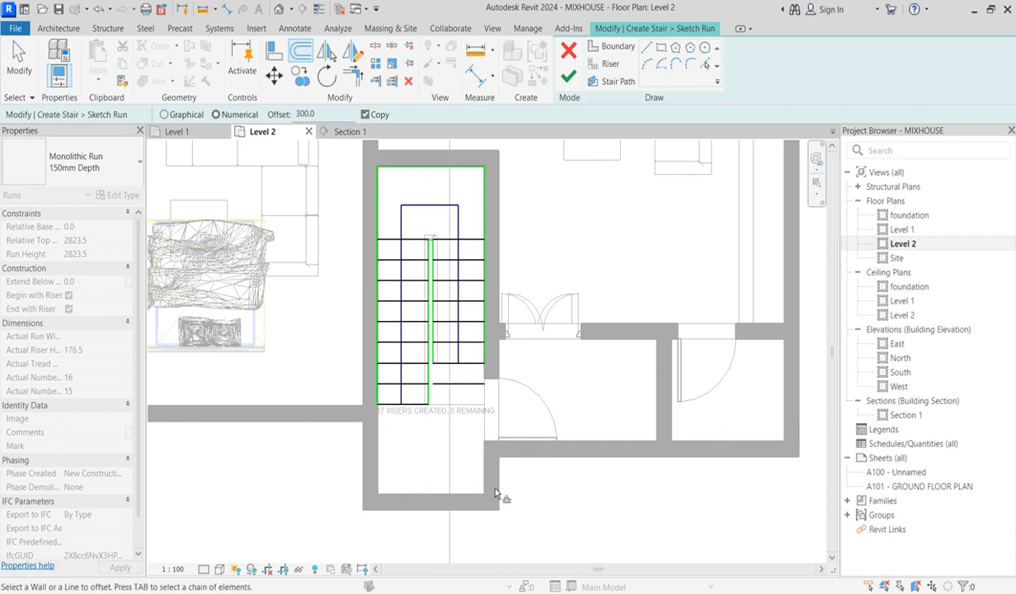
click(352, 80)
click(466, 384)
click(484, 347)
click(456, 386)
click(436, 356)
Extend the stair path of the upper flight to the new end riser and leave the trim command.
click(391, 82)
click(463, 384)
click(459, 352)
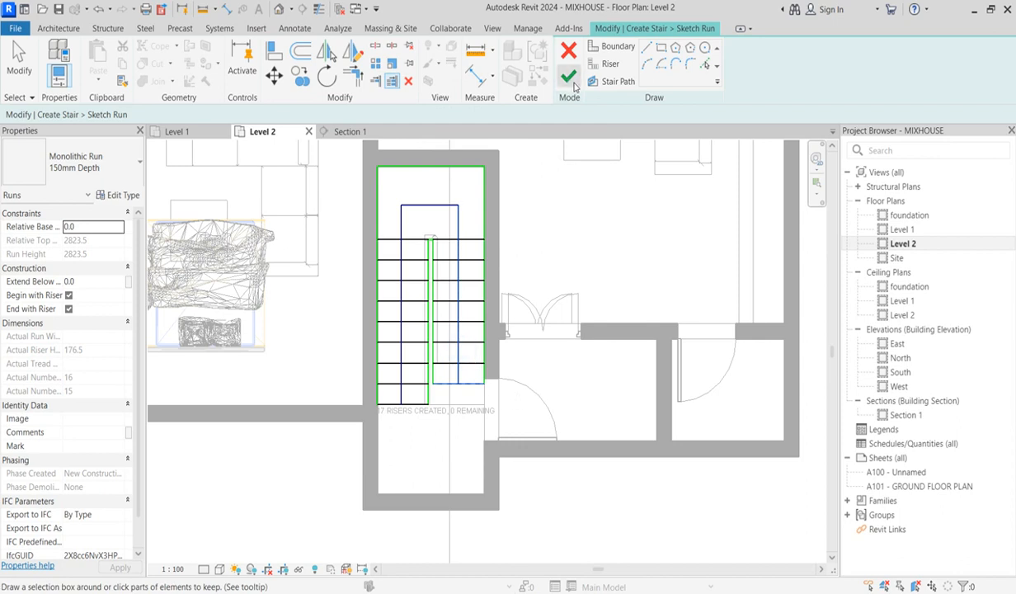
scroll(498, 437, up, 1)
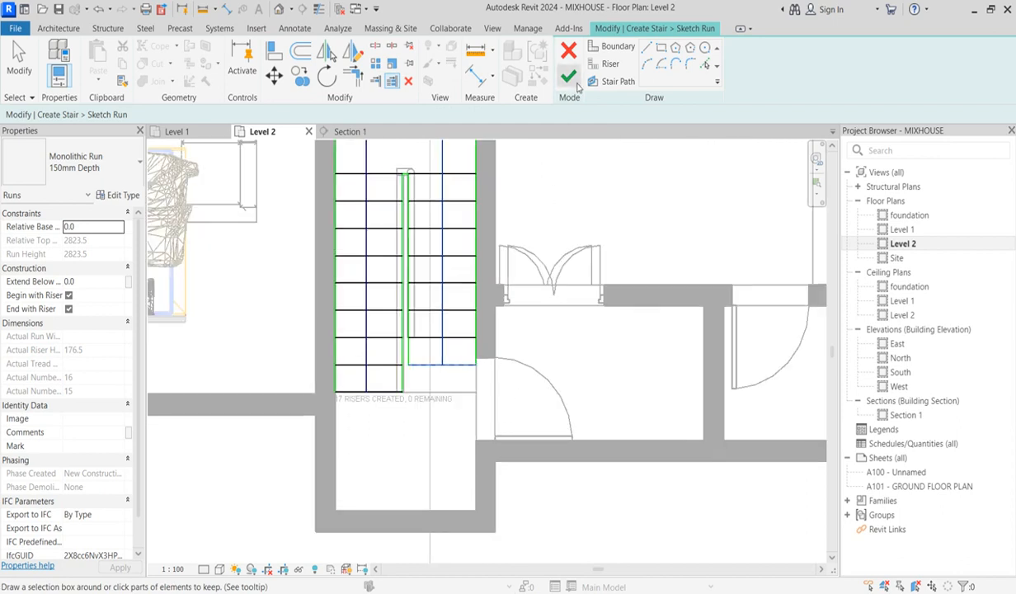
scroll(524, 322, down, 3)
right_click(546, 237)
click(578, 243)
right_click(537, 221)
click(557, 230)
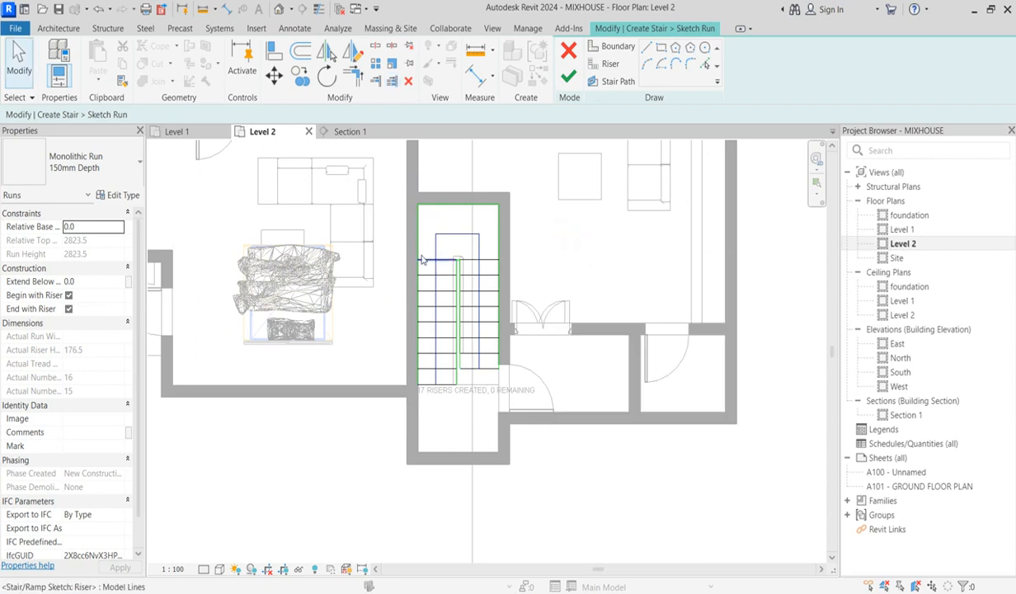
Move the risers and flight sketch lines together so the upper flight's end riser aligns with the edge of the door opening.
drag(409, 252, 529, 407)
click(273, 75)
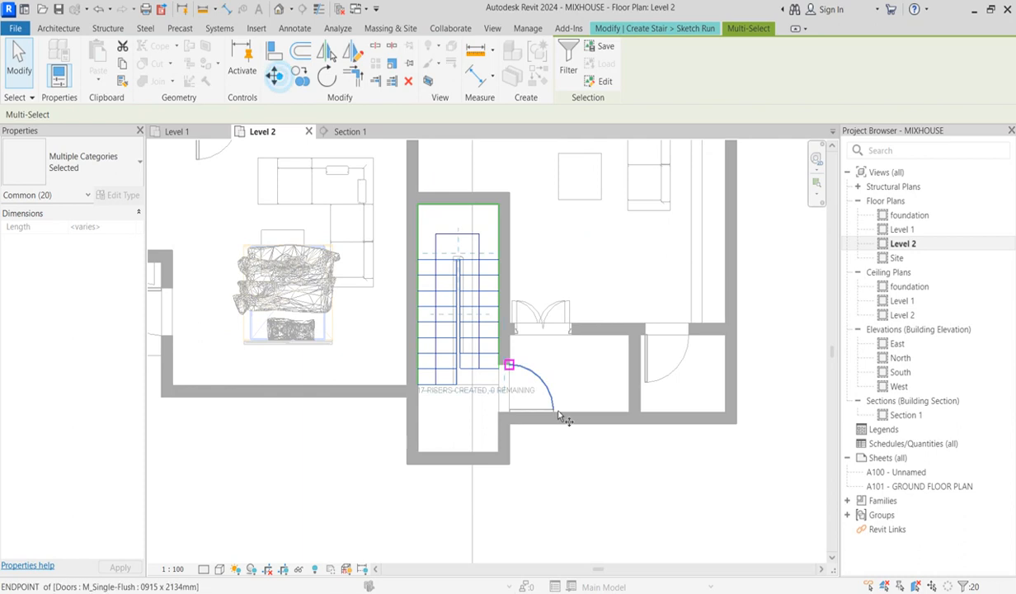
scroll(533, 391, up, 3)
click(470, 356)
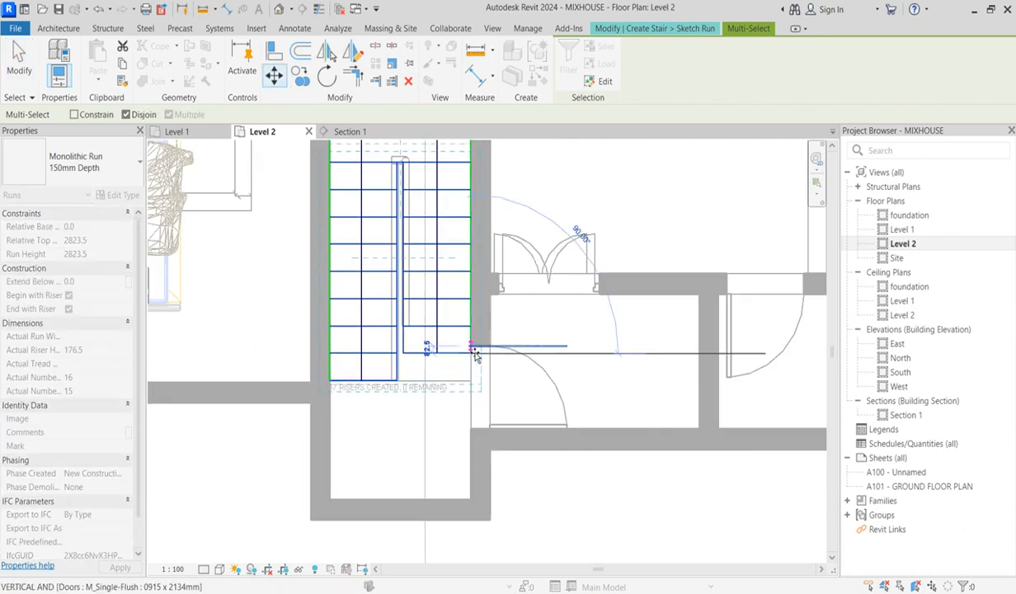
click(467, 347)
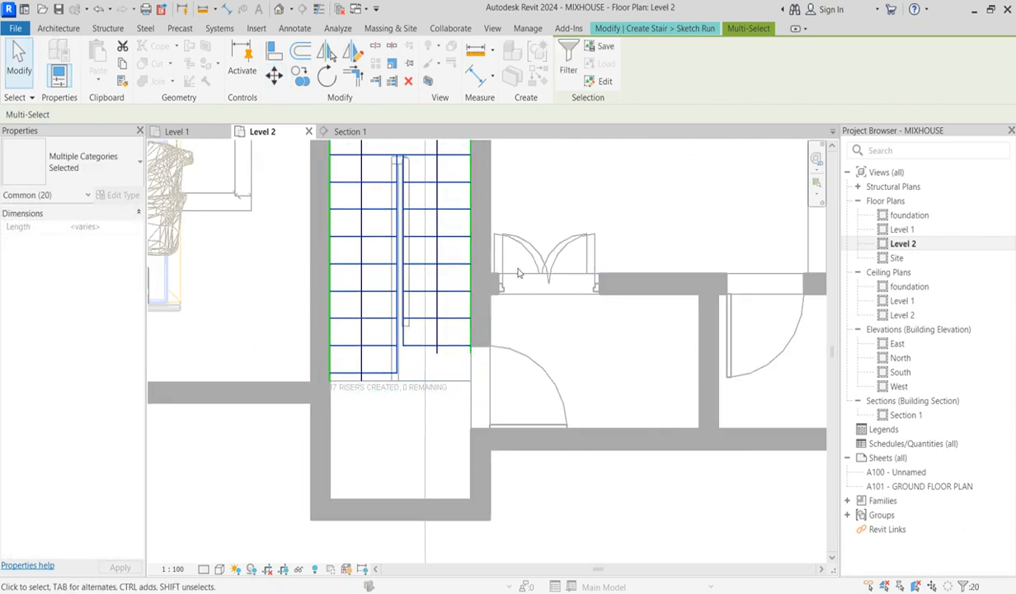
click(579, 179)
scroll(502, 263, down, 2)
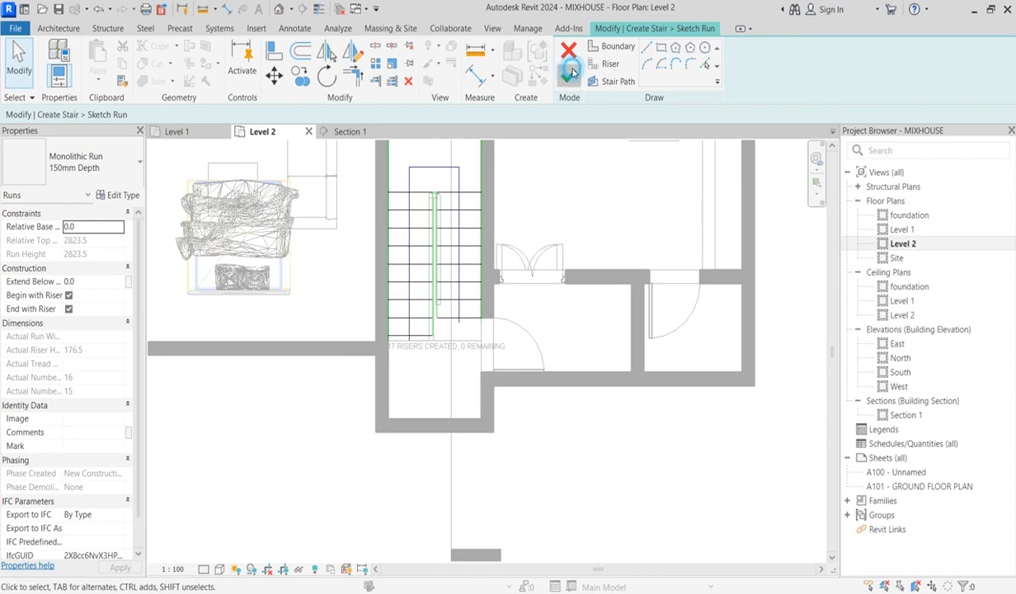
Try to finish the run sketch, then return to sketching.
click(570, 74)
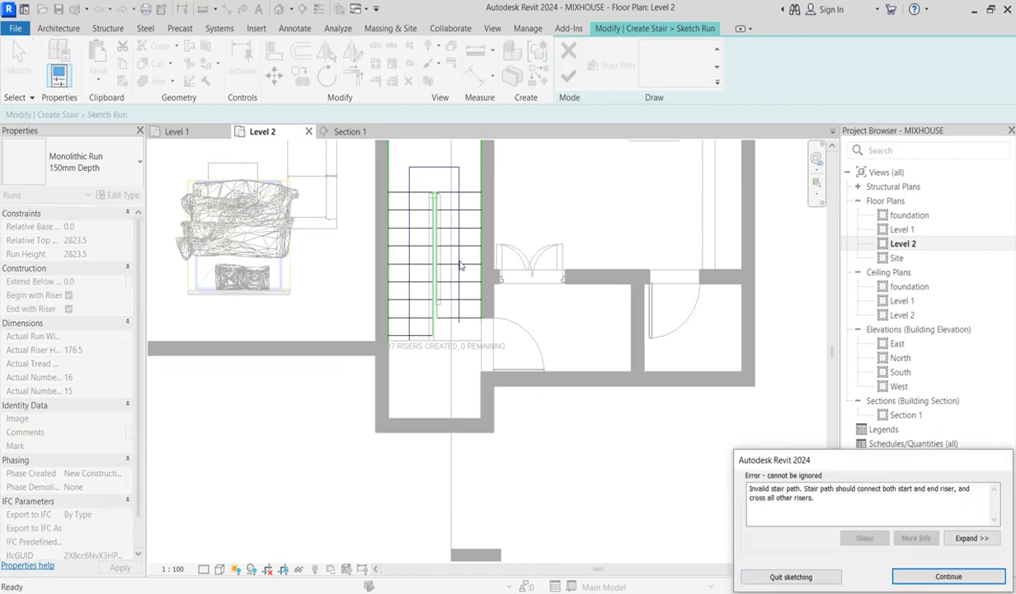
scroll(432, 199, up, 4)
scroll(441, 198, down, 3)
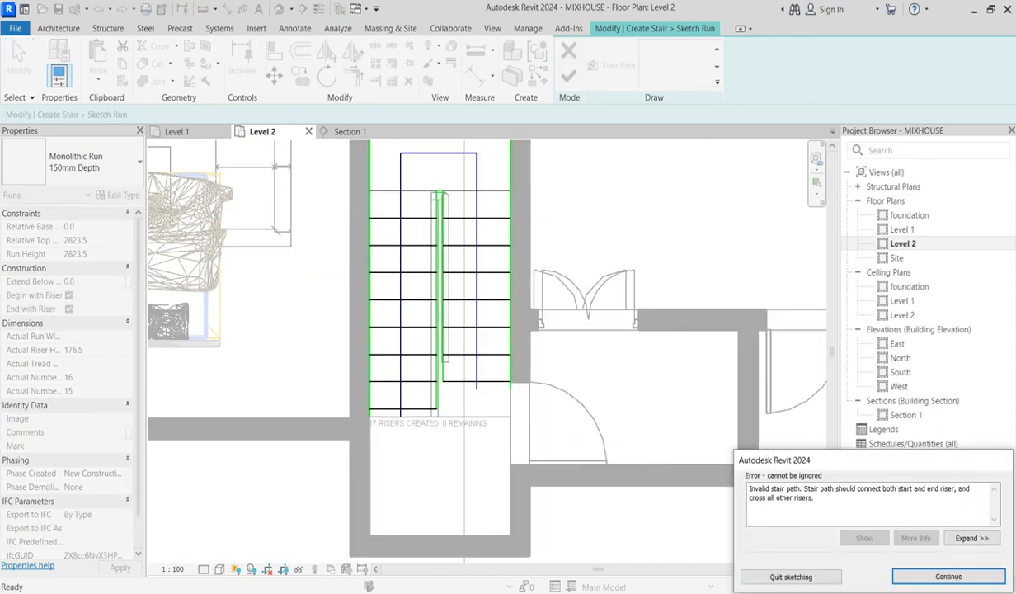
click(936, 576)
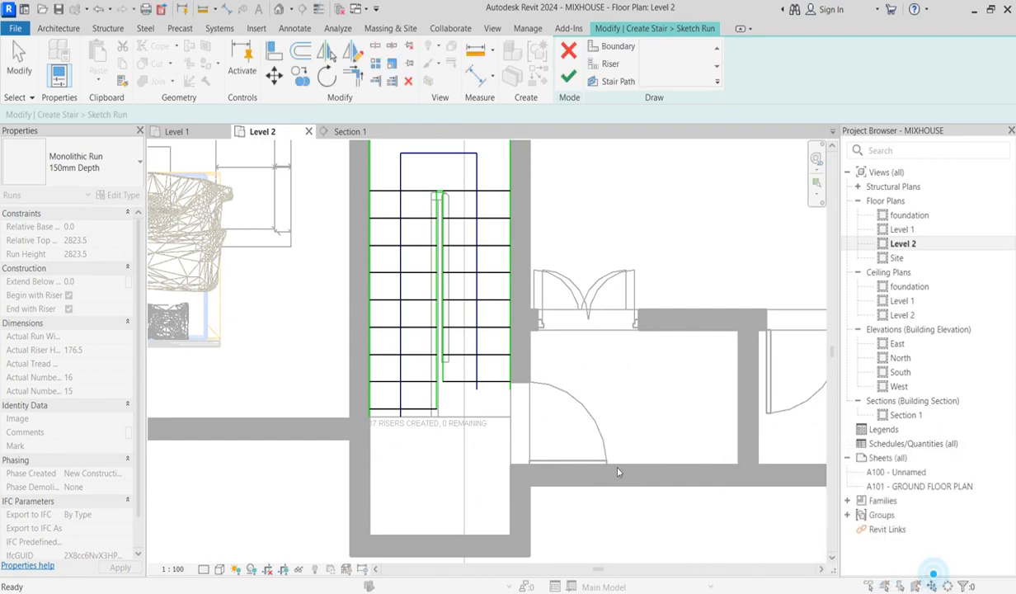
Trim both ends of the stair path to the first and last risers.
scroll(480, 395, up, 2)
click(394, 82)
click(478, 361)
click(381, 402)
click(382, 415)
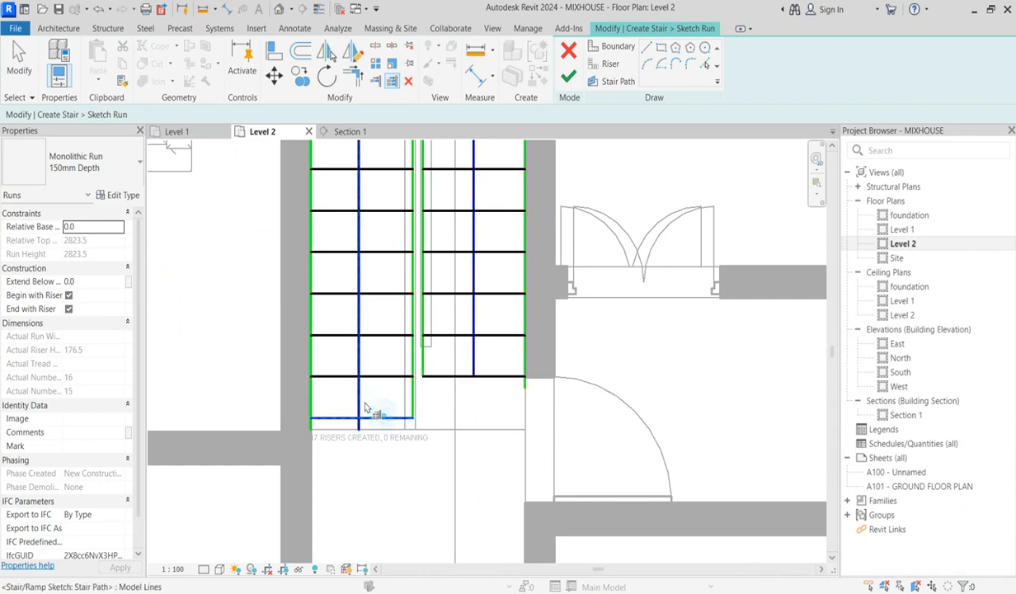
click(360, 404)
Trim the outer boundary lines of both flights to their end risers and finish the run sketch and stair edit.
click(353, 72)
click(372, 416)
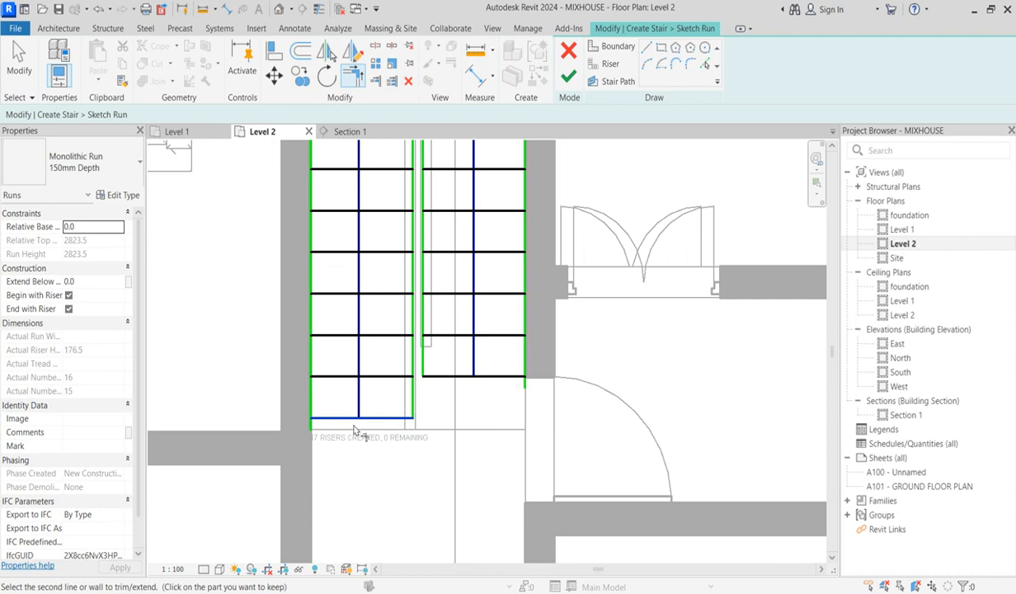
click(307, 400)
click(513, 377)
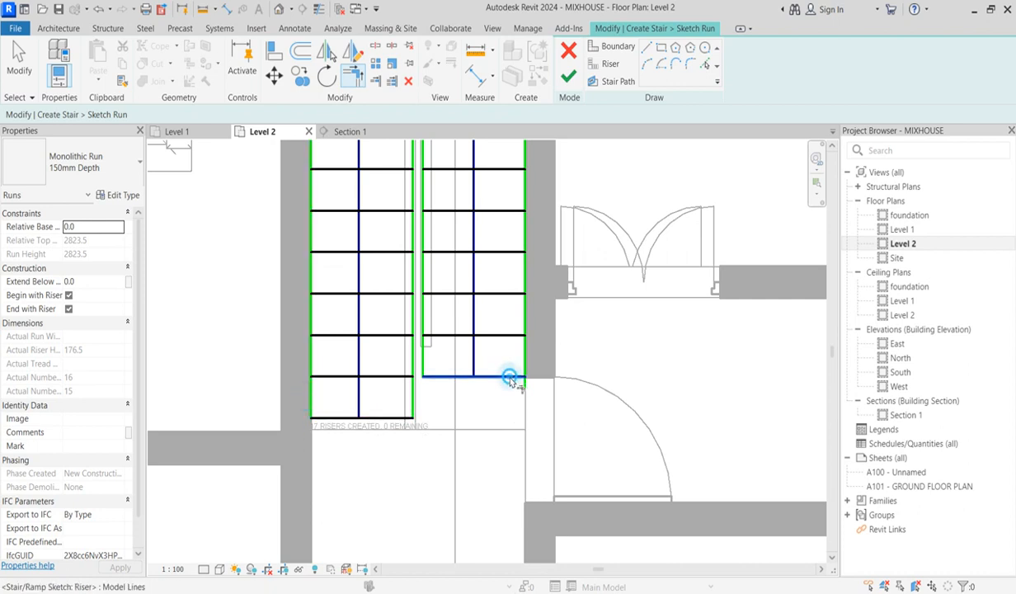
click(523, 360)
click(566, 77)
click(568, 77)
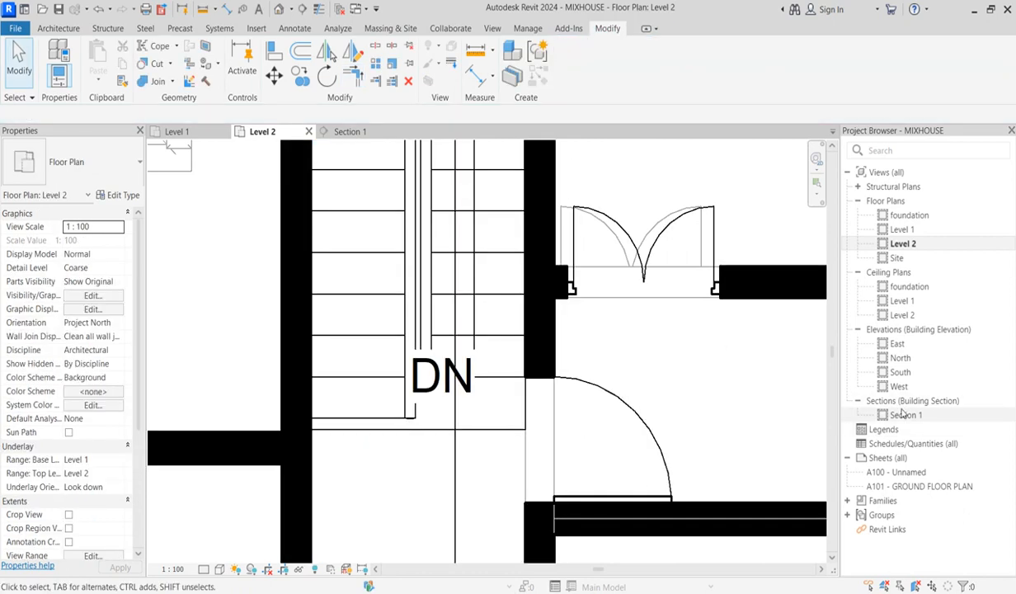
From the Section 1 view, open the Level 2 floor's boundary for editing in the Level 2 floor plan.
double_click(903, 415)
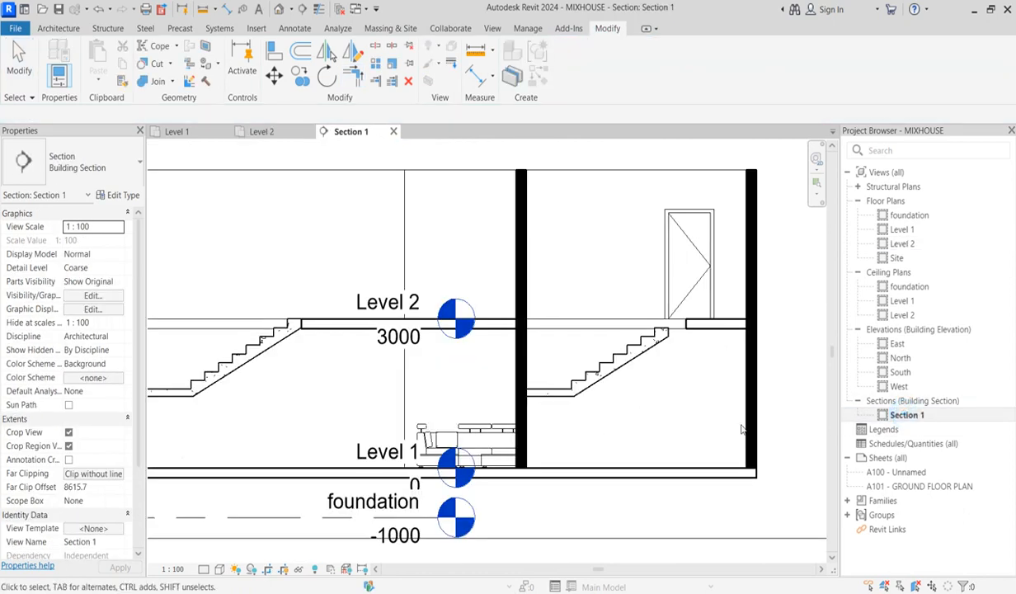
click(691, 328)
click(577, 73)
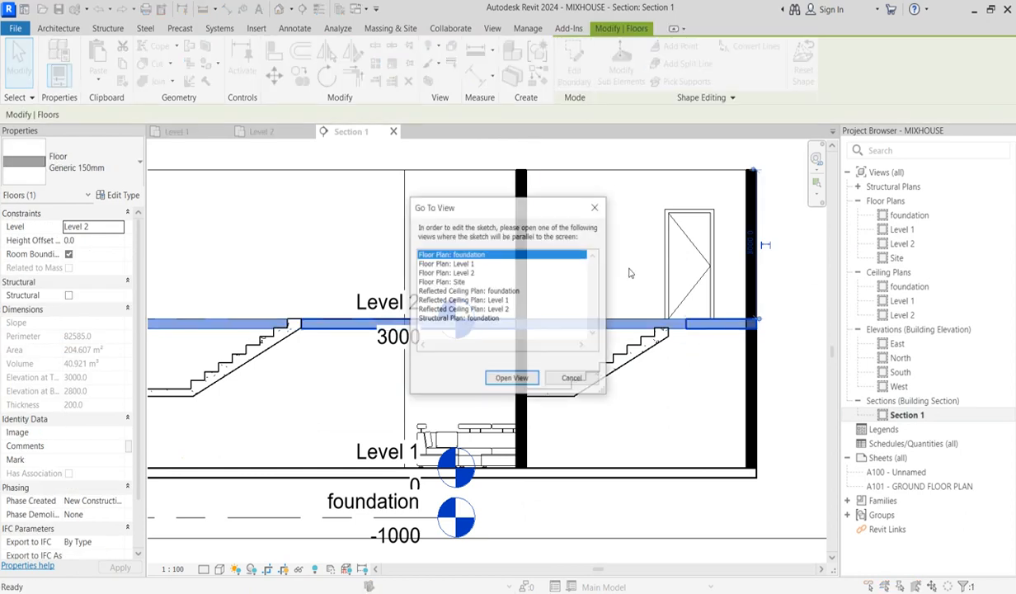
click(463, 273)
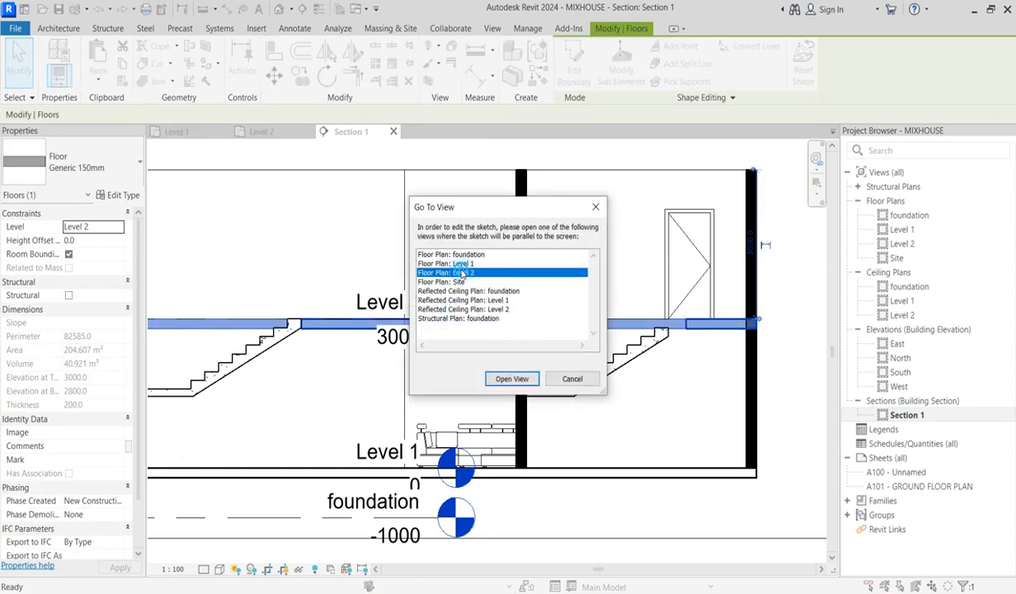
click(513, 378)
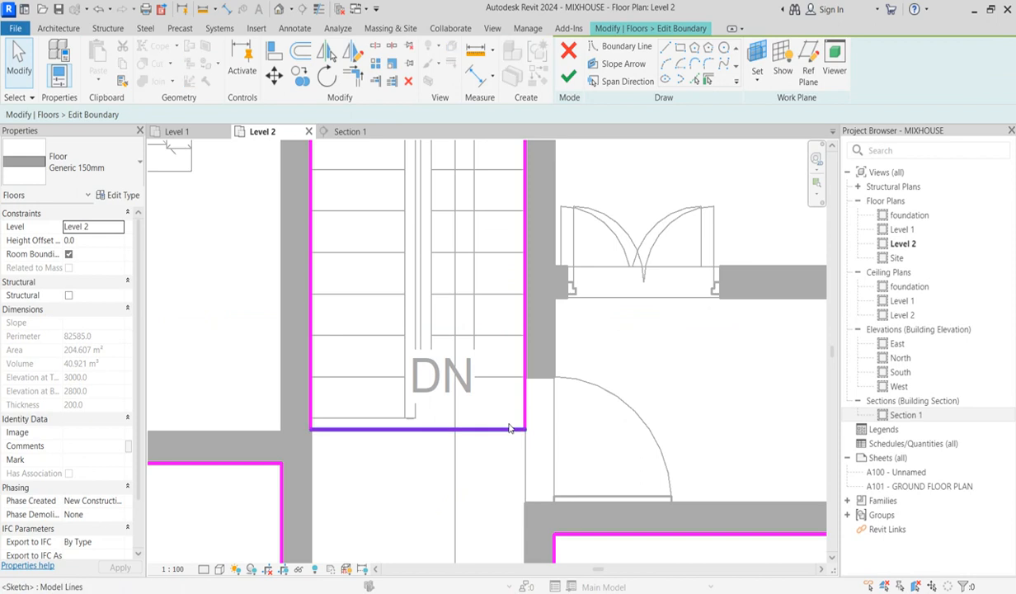
Draw boundary lines about 940 mm along the upper flight's last riser and down to the stair opening's lower edge.
scroll(513, 429, down, 2)
scroll(510, 446, down, 2)
scroll(519, 473, up, 2)
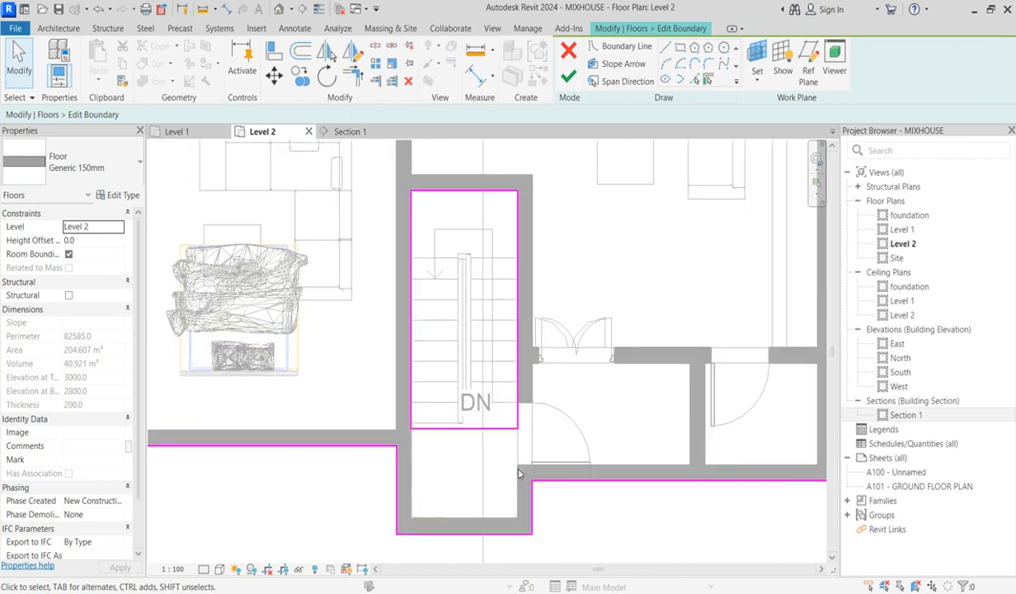
scroll(498, 446, up, 1)
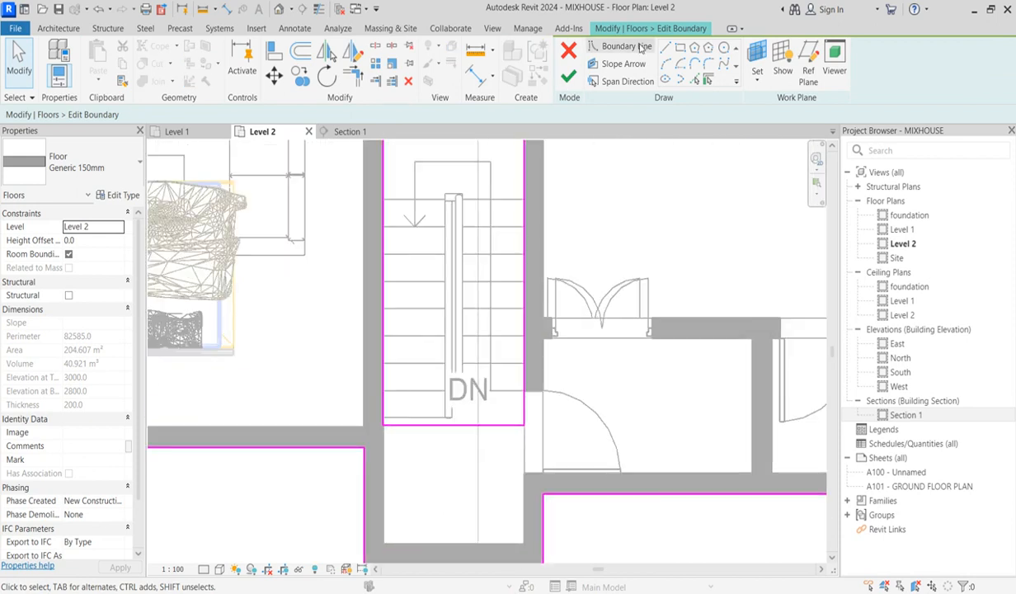
click(664, 46)
click(523, 391)
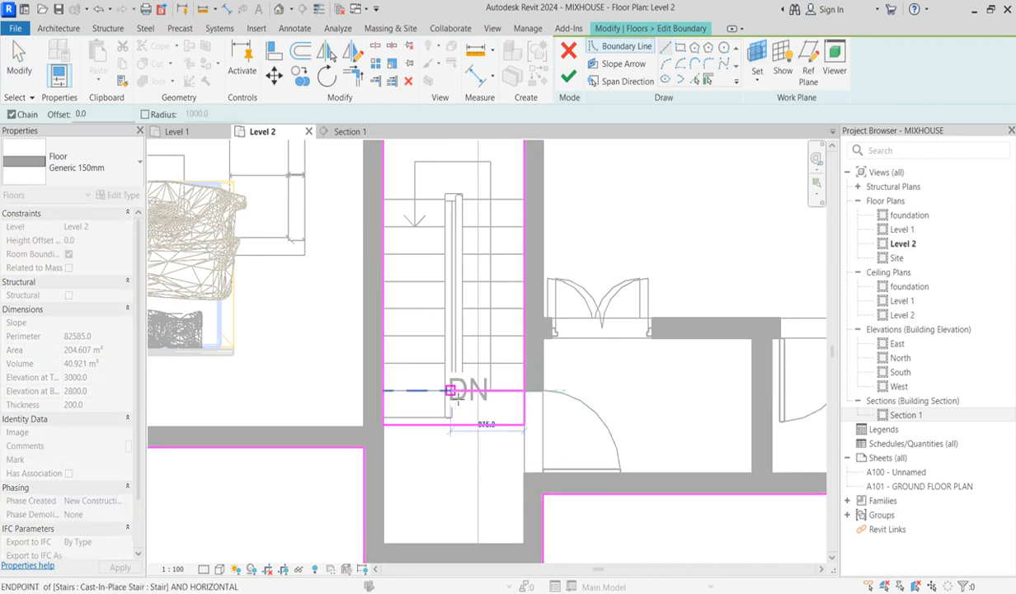
click(448, 397)
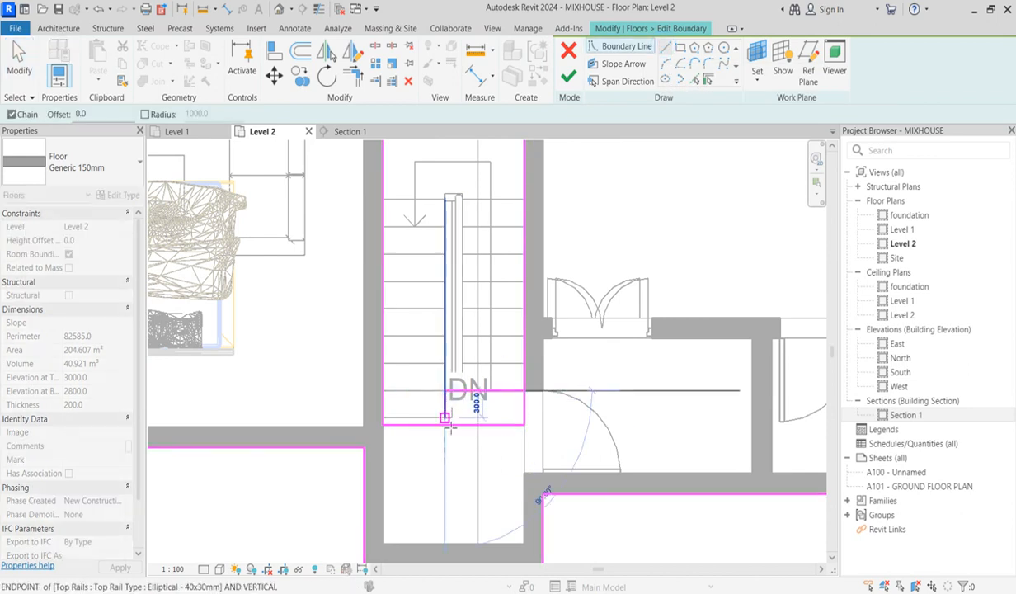
click(445, 424)
key(Escape)
Trim the stair opening boundary into a stepped outline along the new lines and finish the floor edit.
click(352, 74)
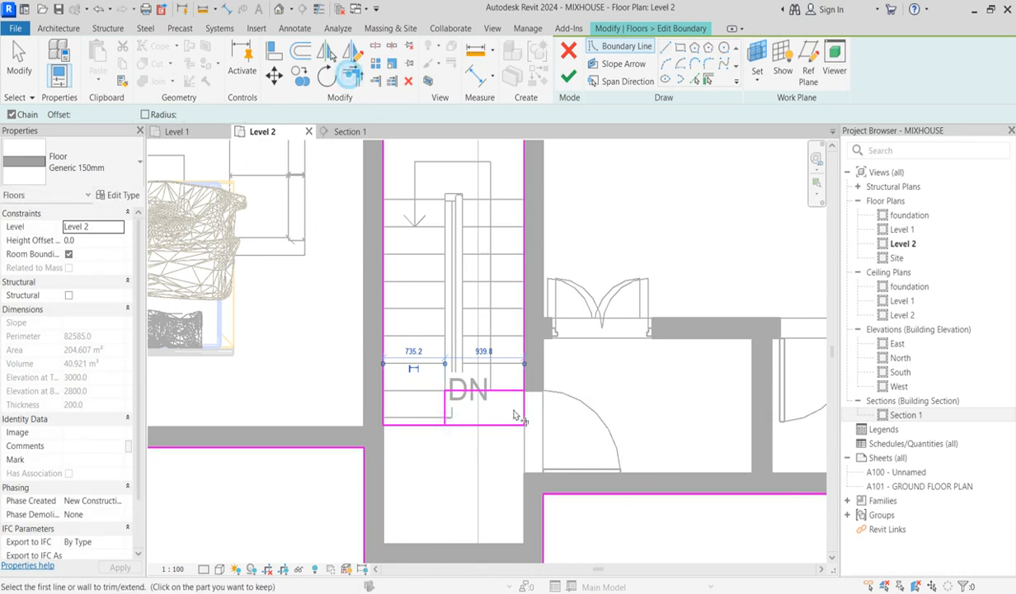
click(523, 373)
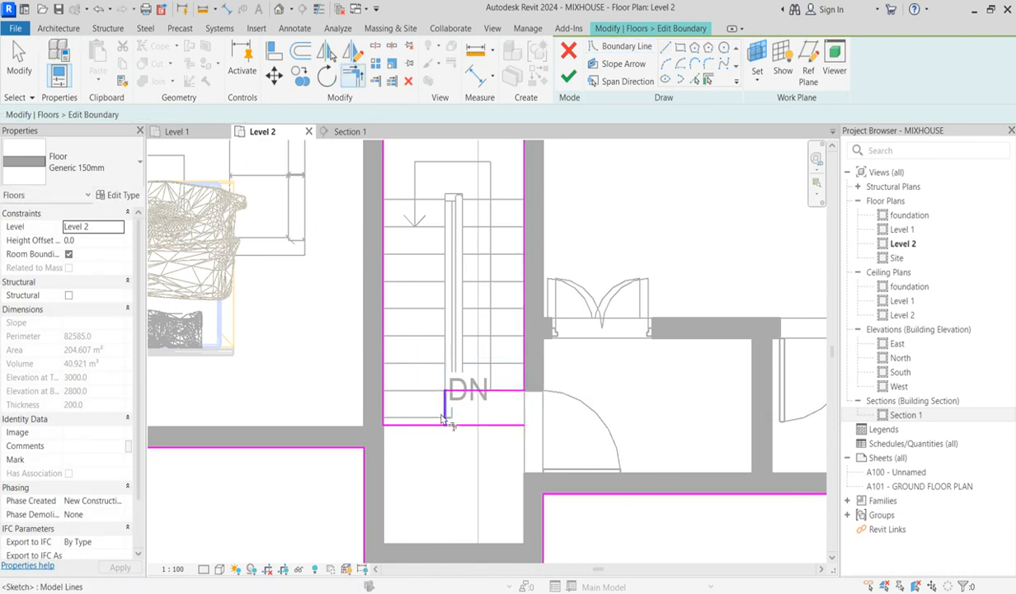
click(435, 424)
scroll(462, 405, down, 2)
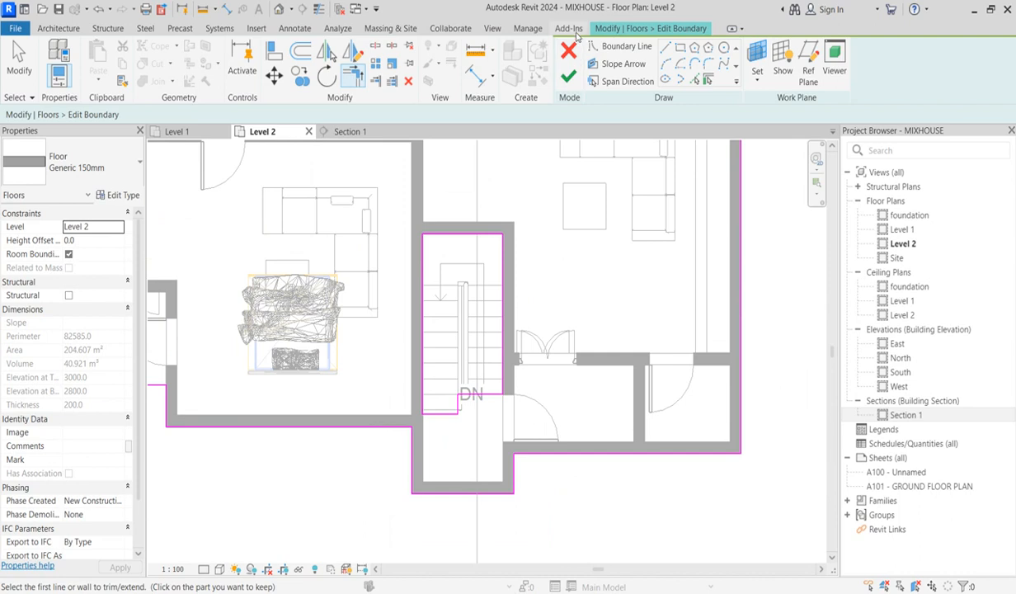
click(570, 76)
click(711, 495)
Dismiss the battery notice and inspect the second staircase's connection to the Level 2 floor in the Section 1 view.
click(905, 416)
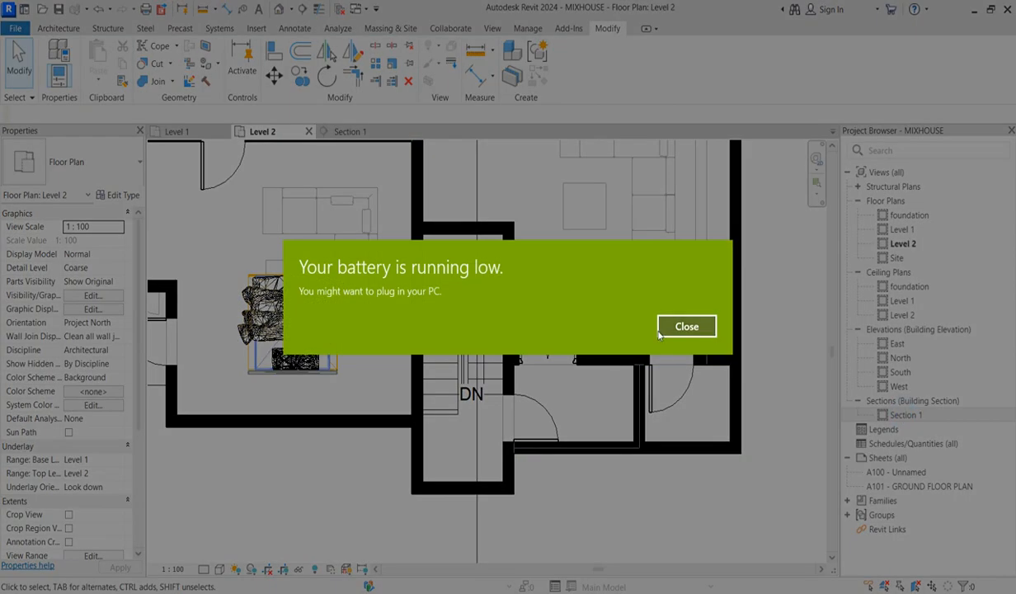
click(674, 326)
double_click(866, 415)
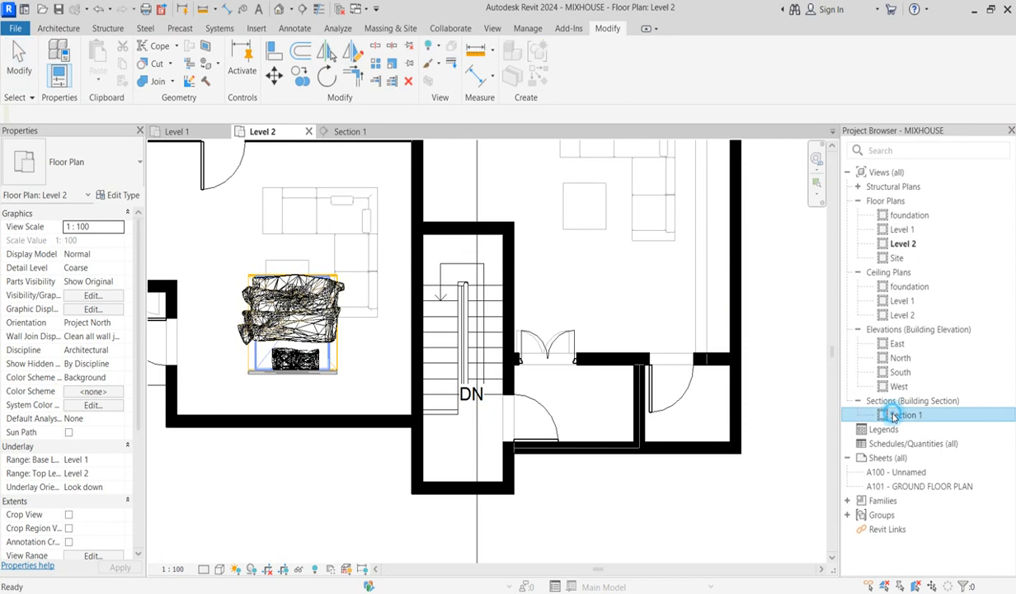
scroll(664, 341, up, 5)
scroll(620, 365, down, 2)
scroll(620, 366, down, 3)
scroll(564, 370, down, 3)
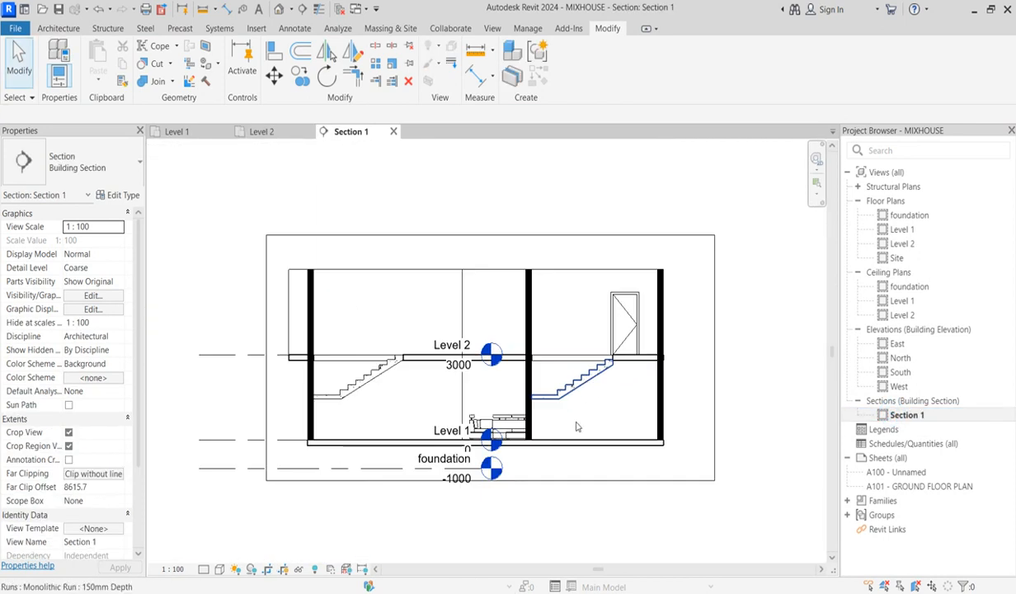
Extend the Level 2 line and its aligned level lines past the building's right-hand wall, placing their heads just outside the section's crop boundary.
scroll(483, 403, up, 2)
scroll(409, 307, down, 2)
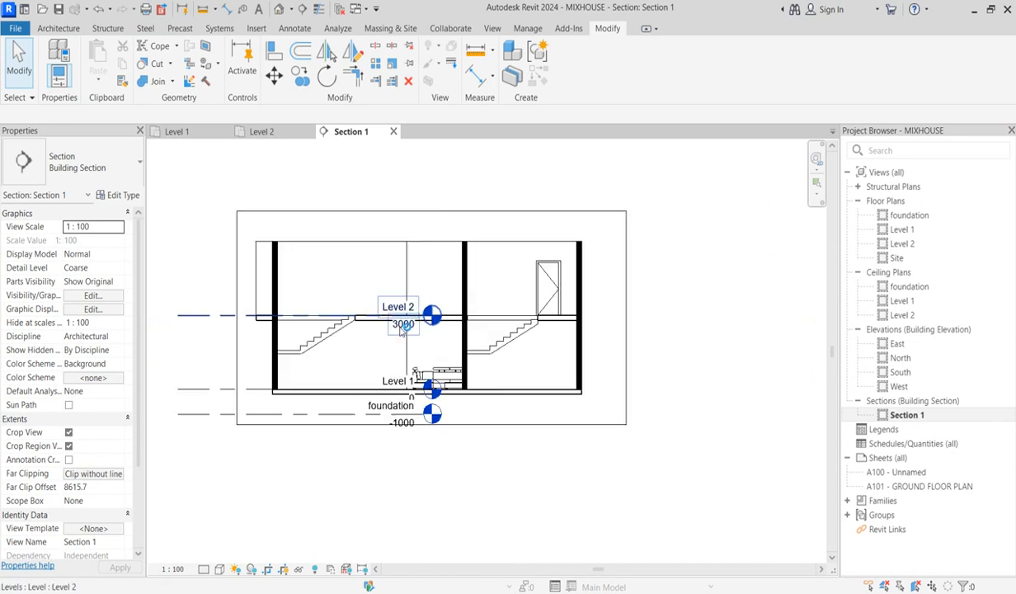
click(198, 321)
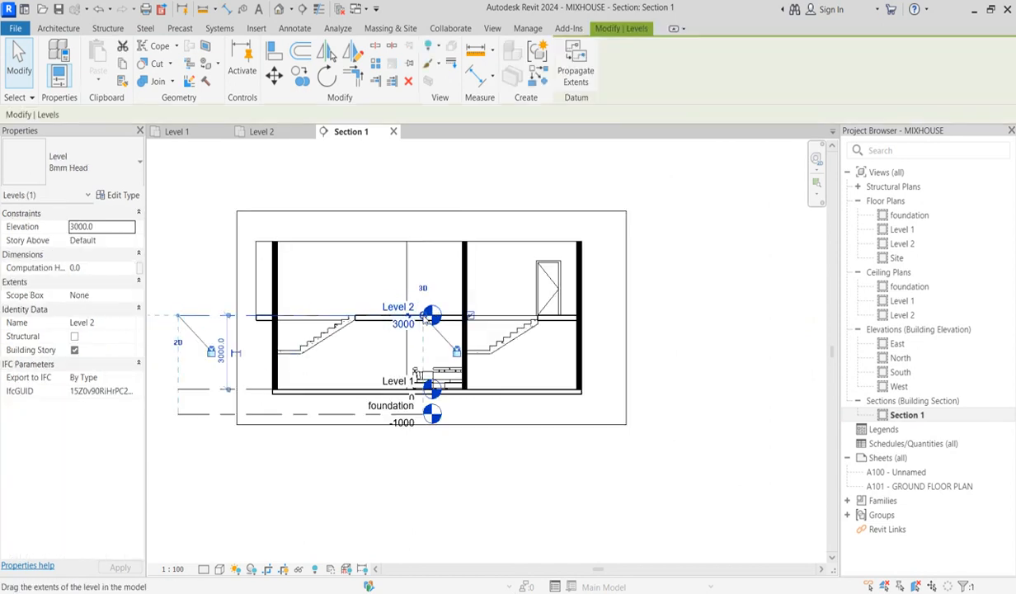
drag(424, 316, 657, 315)
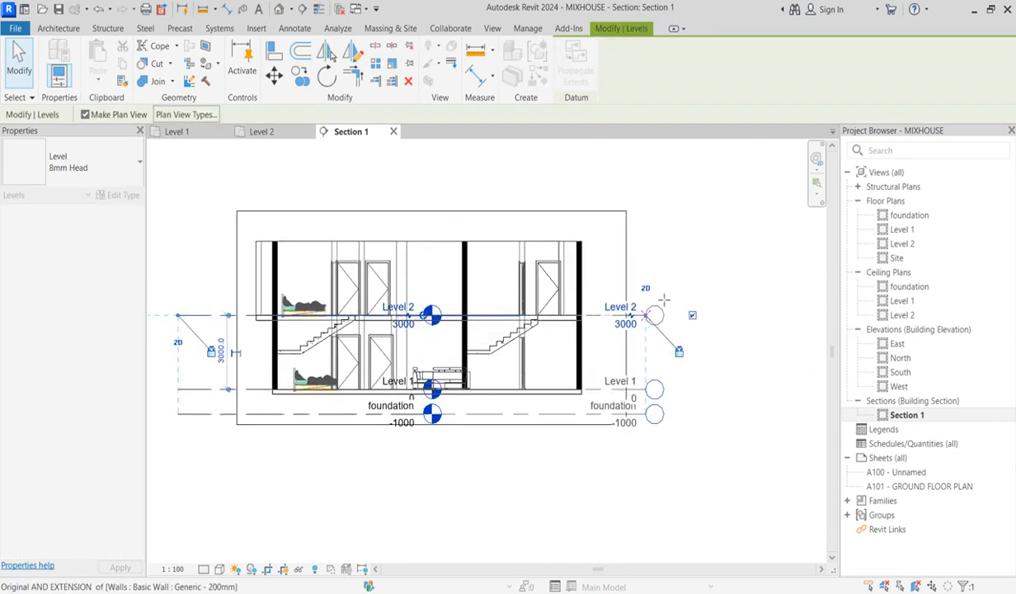
click(680, 234)
Inspect both staircases' connections to the Level 2 floor in Section 1 and open the Level 1 floor plan to view their layout.
scroll(483, 393, up, 3)
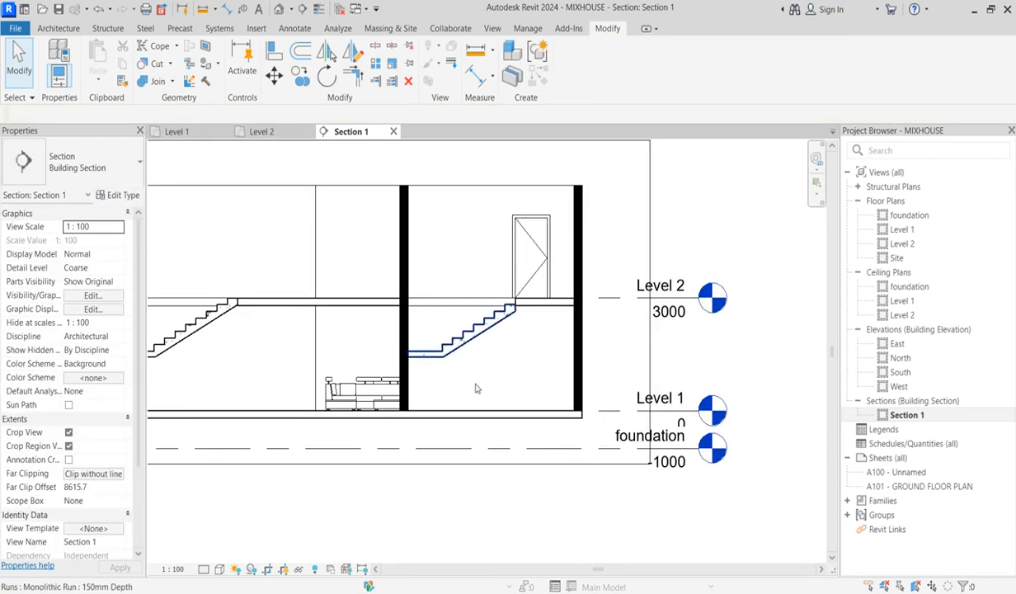
scroll(504, 318, down, 4)
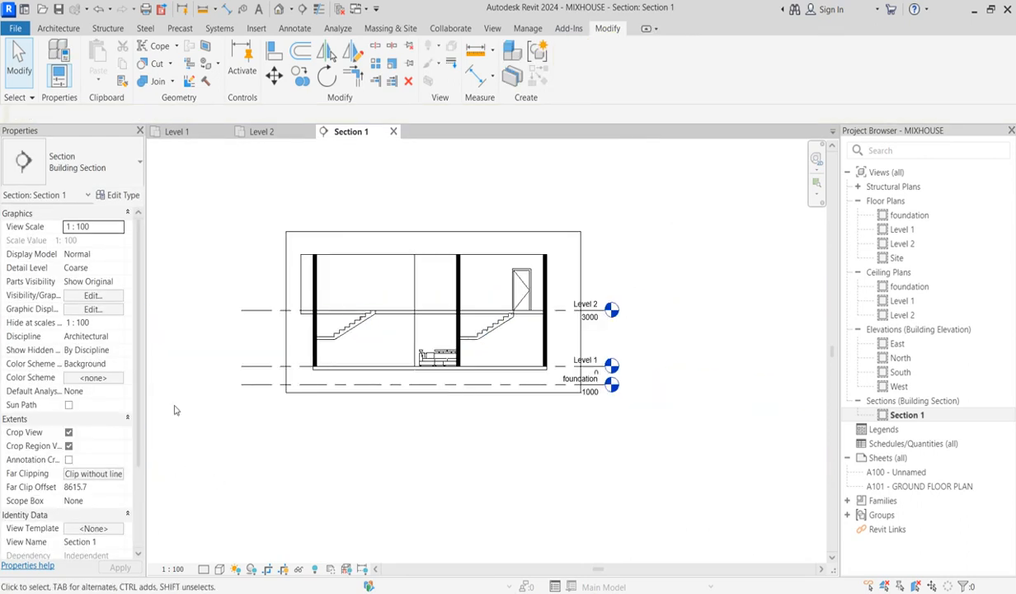
scroll(329, 217, up, 2)
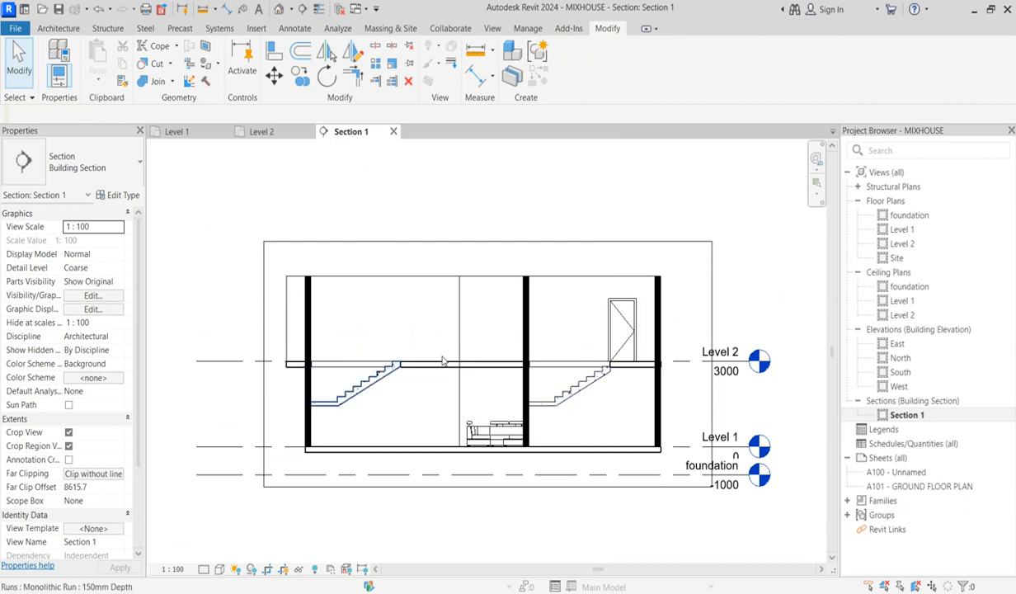
scroll(607, 397, up, 3)
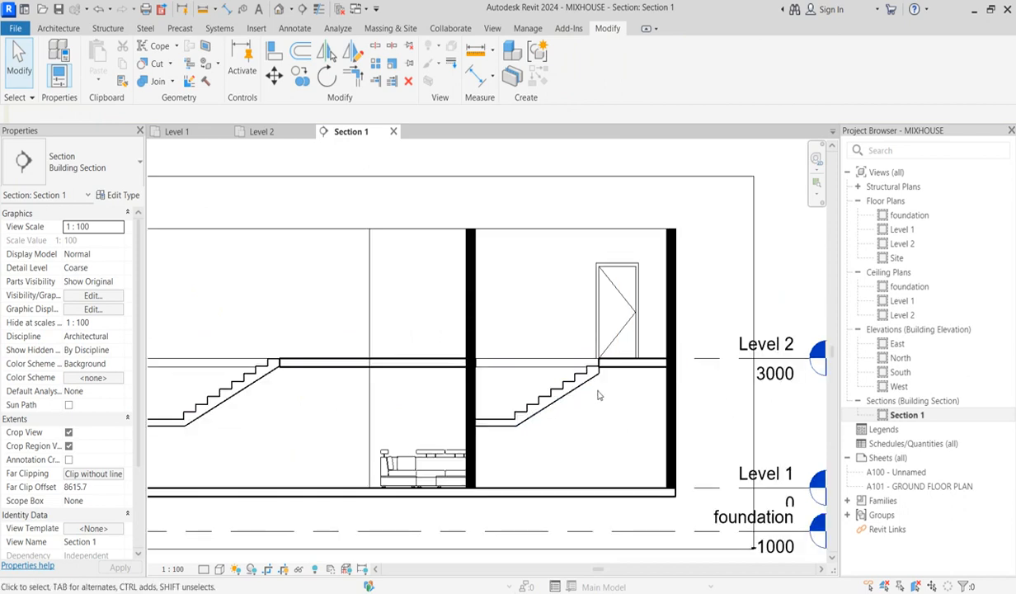
scroll(556, 389, down, 3)
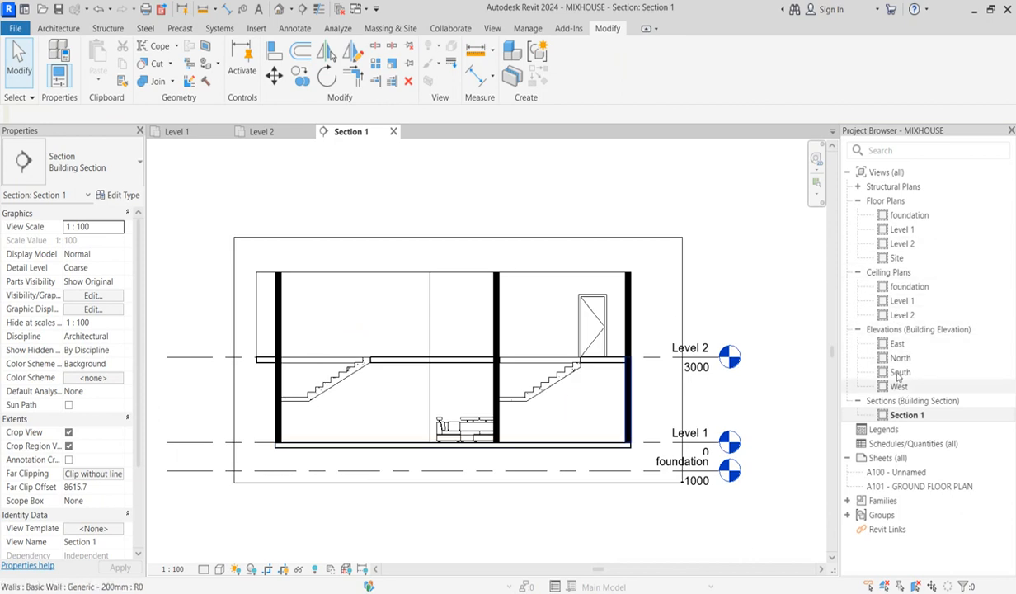
scroll(730, 301, up, 2)
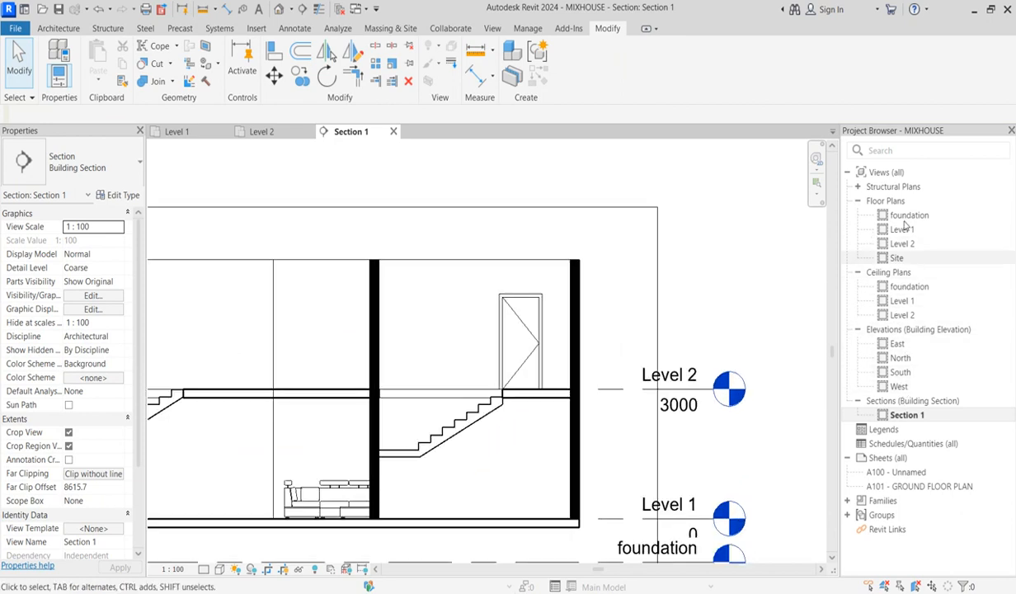
double_click(903, 230)
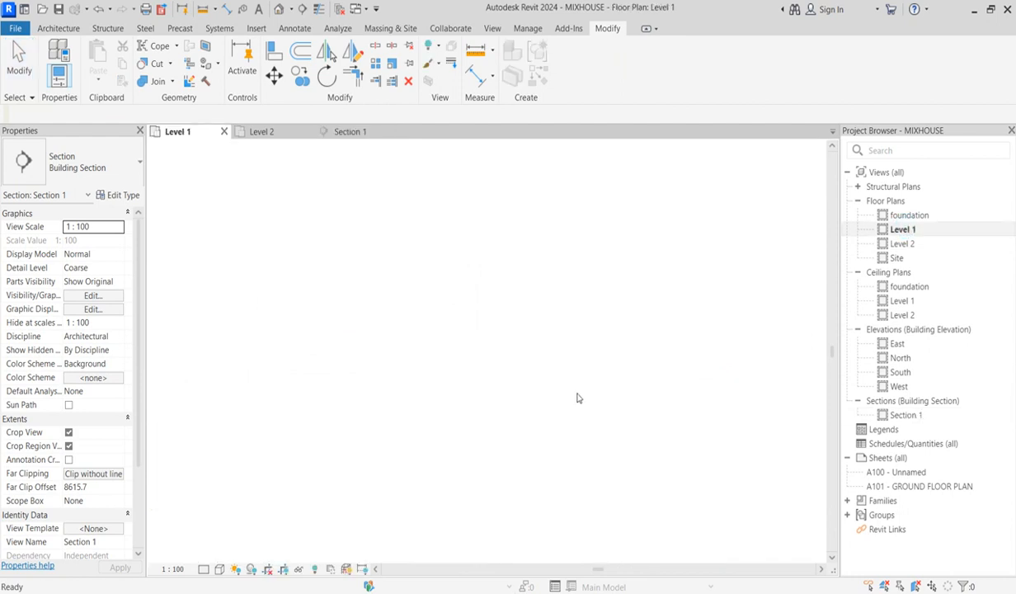
scroll(497, 356, up, 2)
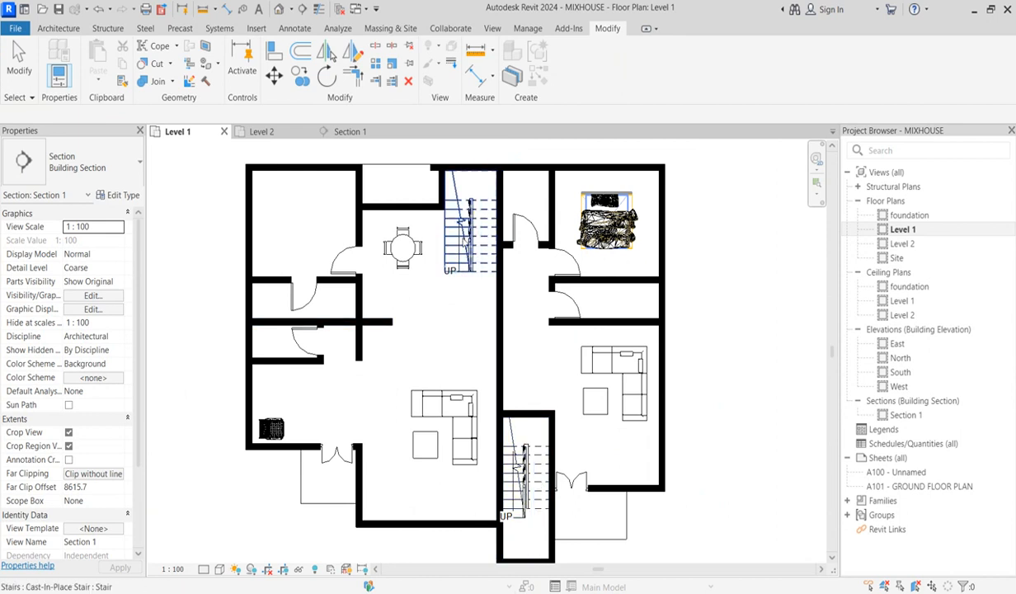
scroll(446, 348, down, 1)
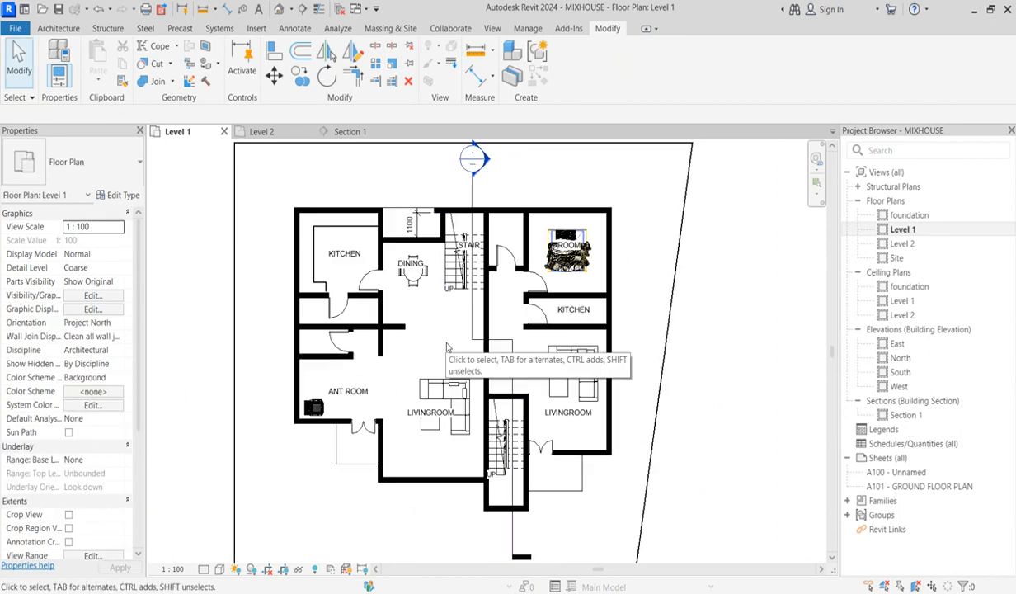